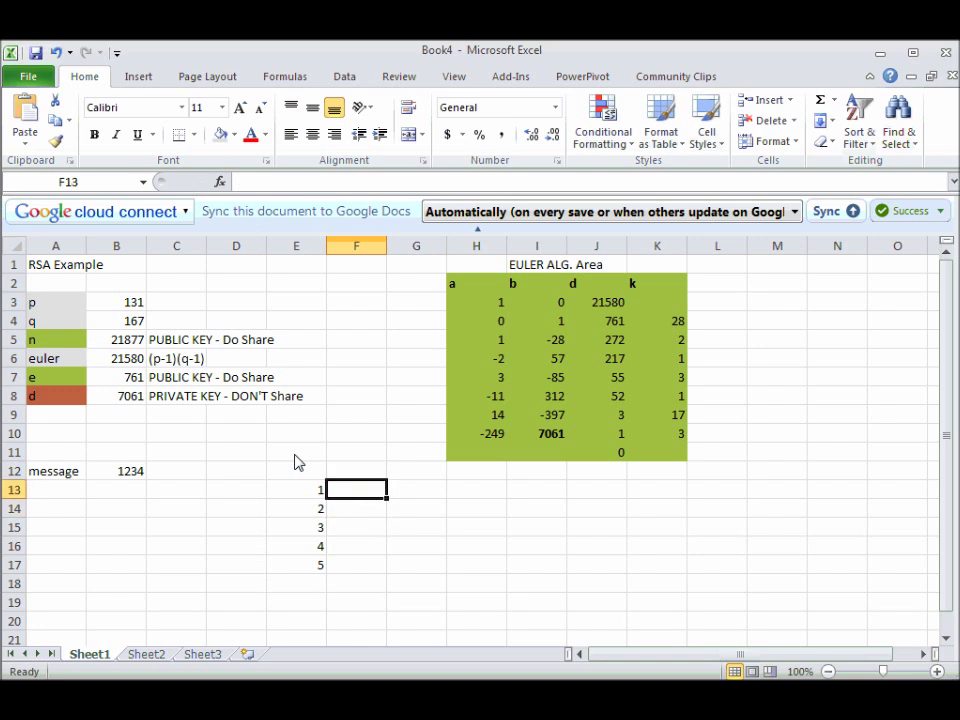
Link F13 to the message in B12 and calculate its square in F14 with =F13*F13
left_click(134, 473)
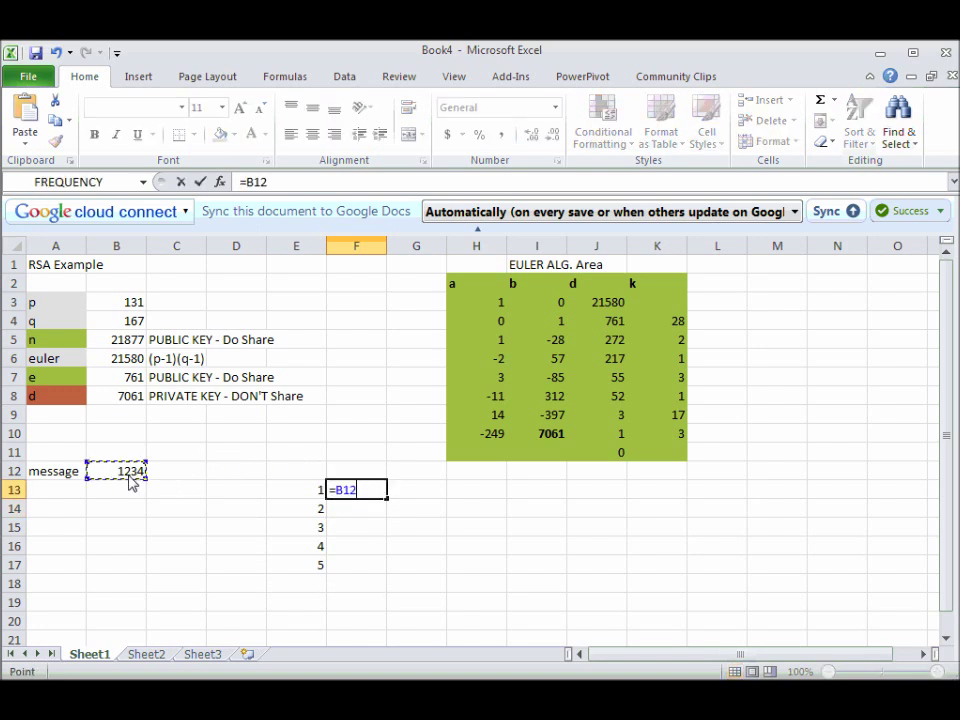
key("Return")
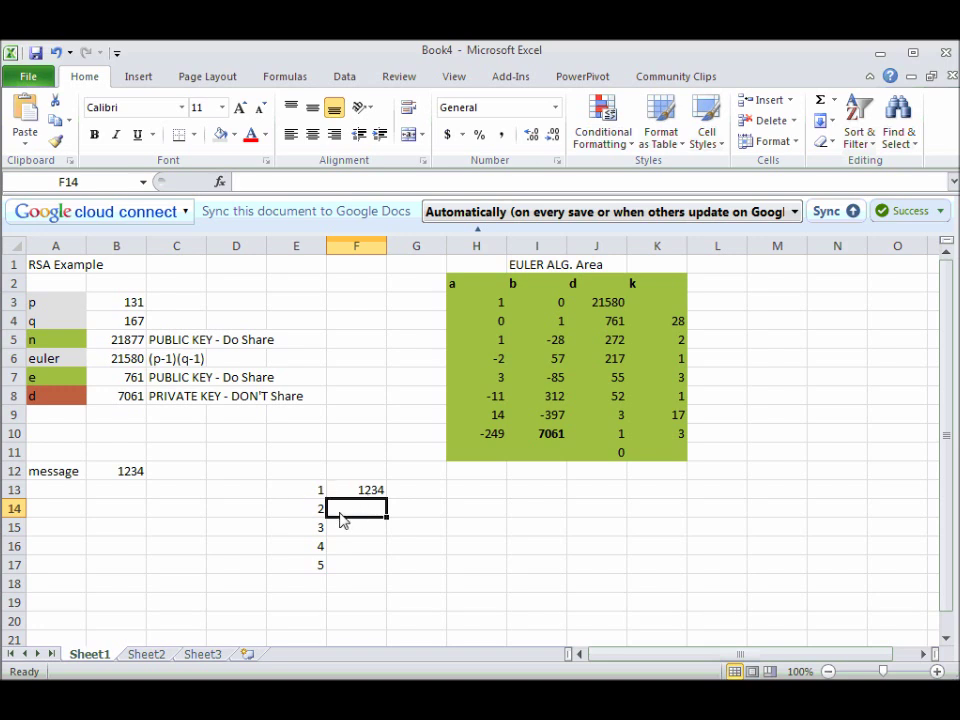
type("=")
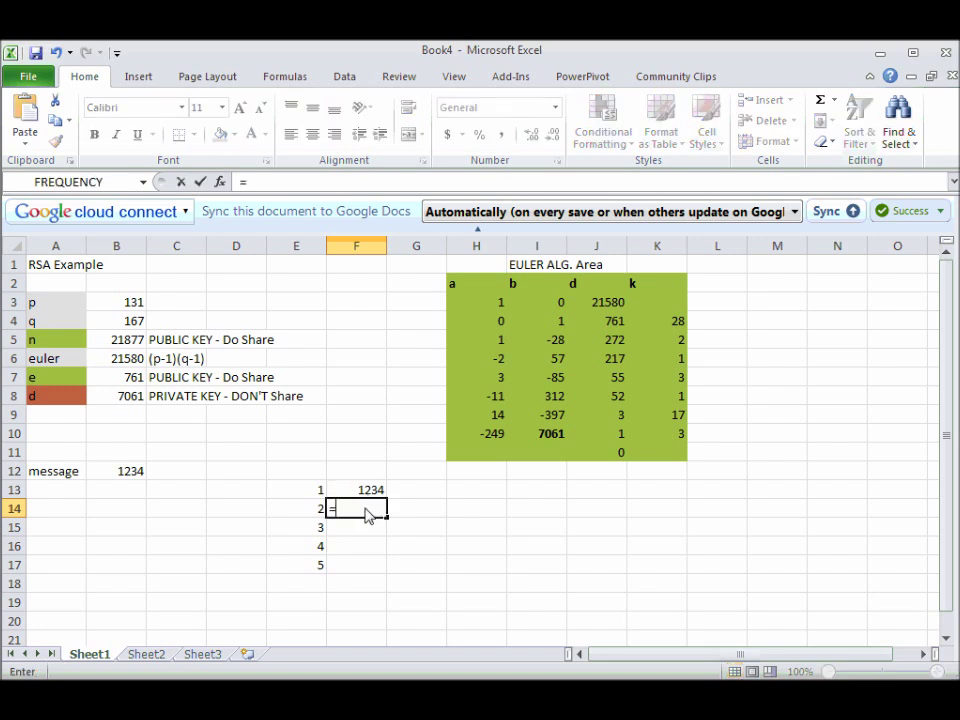
left_click(370, 492)
type("*")
left_click(369, 495)
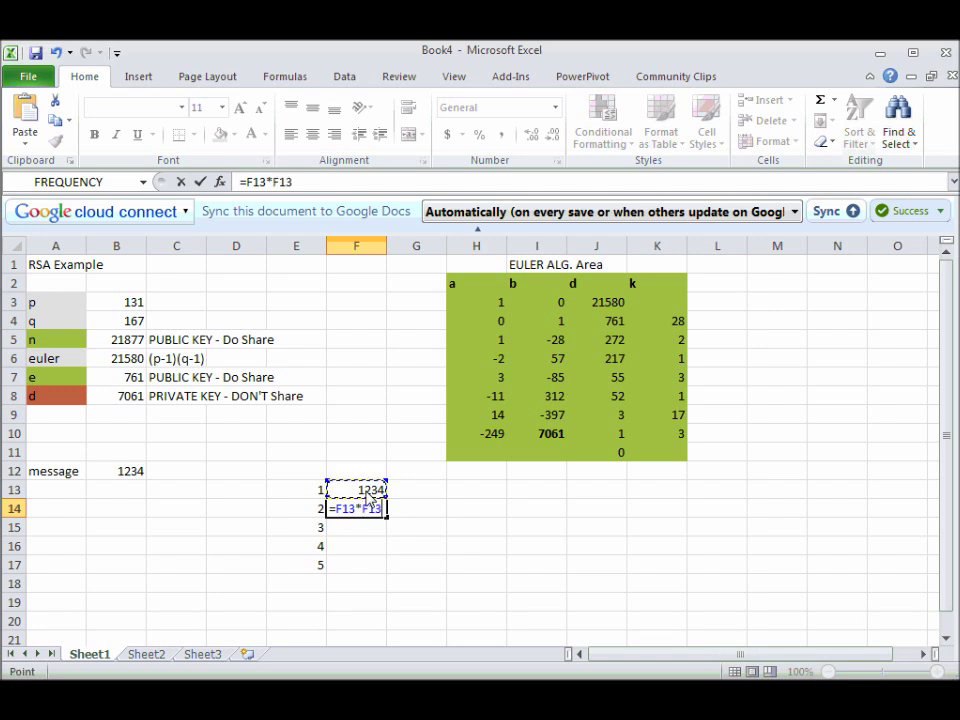
key("Return")
Try copying the F14 formula down to F15, compare the formulas in F13 to F15, and clear F15
left_click(364, 511)
left_click_drag(385, 517, 387, 538)
left_click(378, 533)
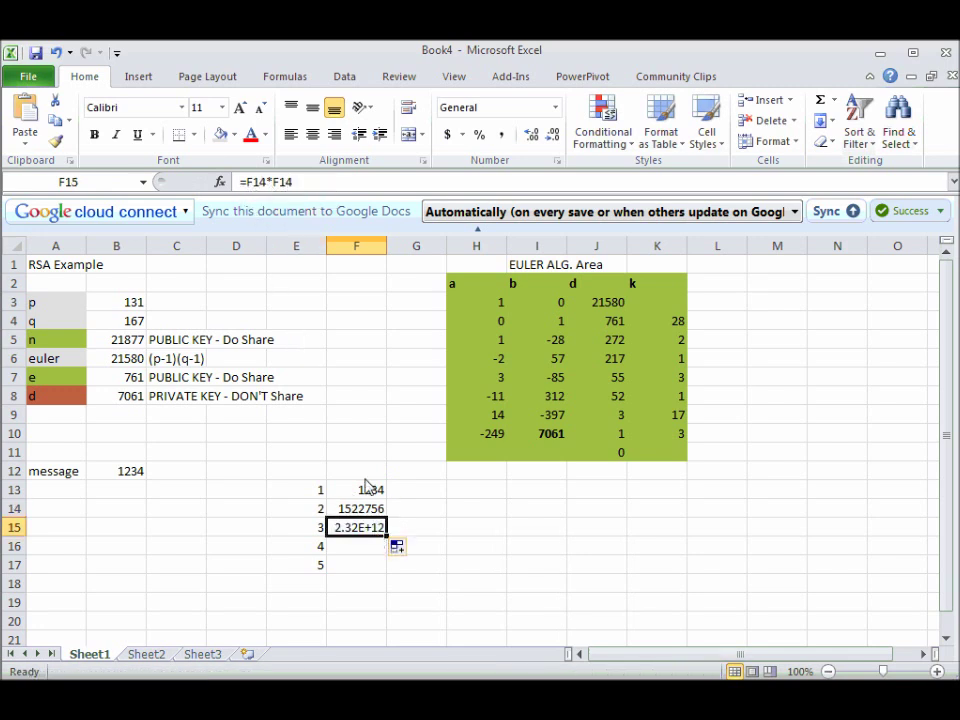
left_click(368, 514)
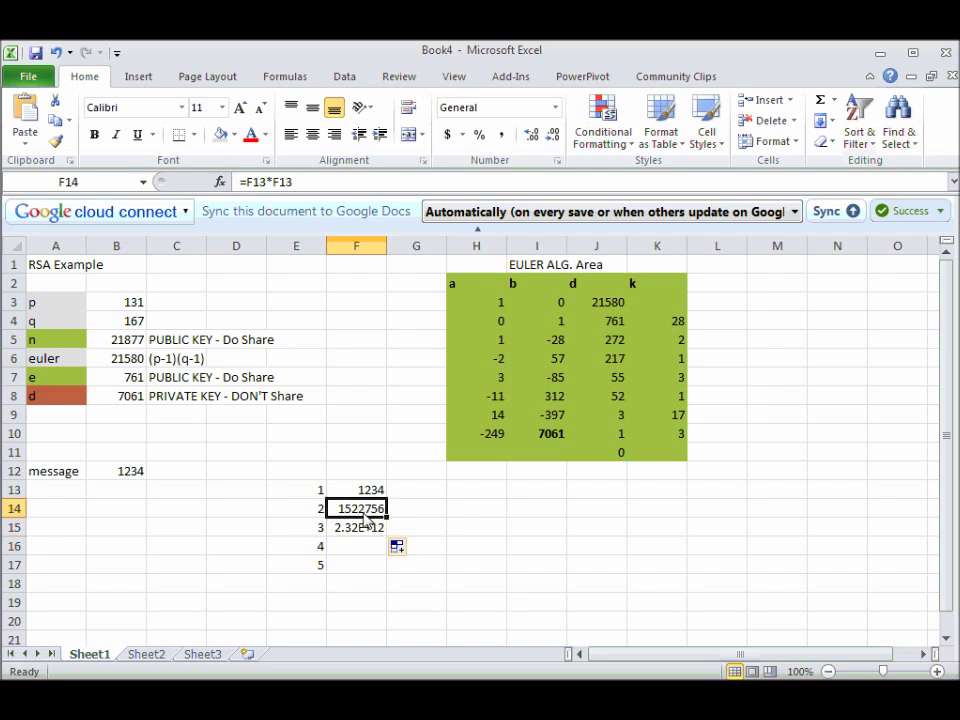
left_click(374, 492)
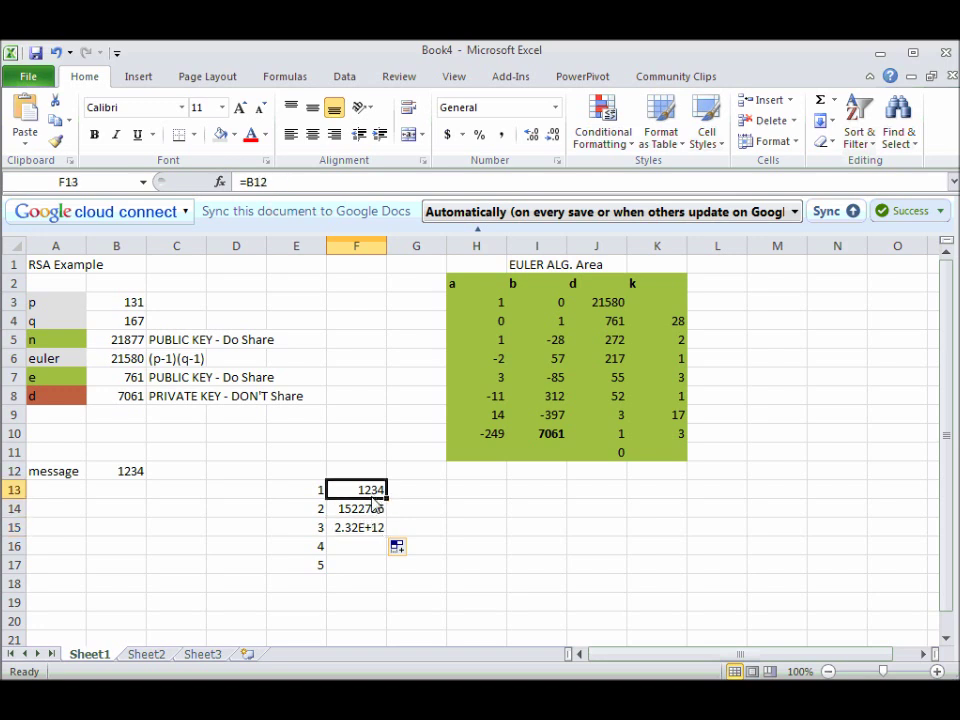
left_click(372, 512)
left_click(369, 527)
key("Delete")
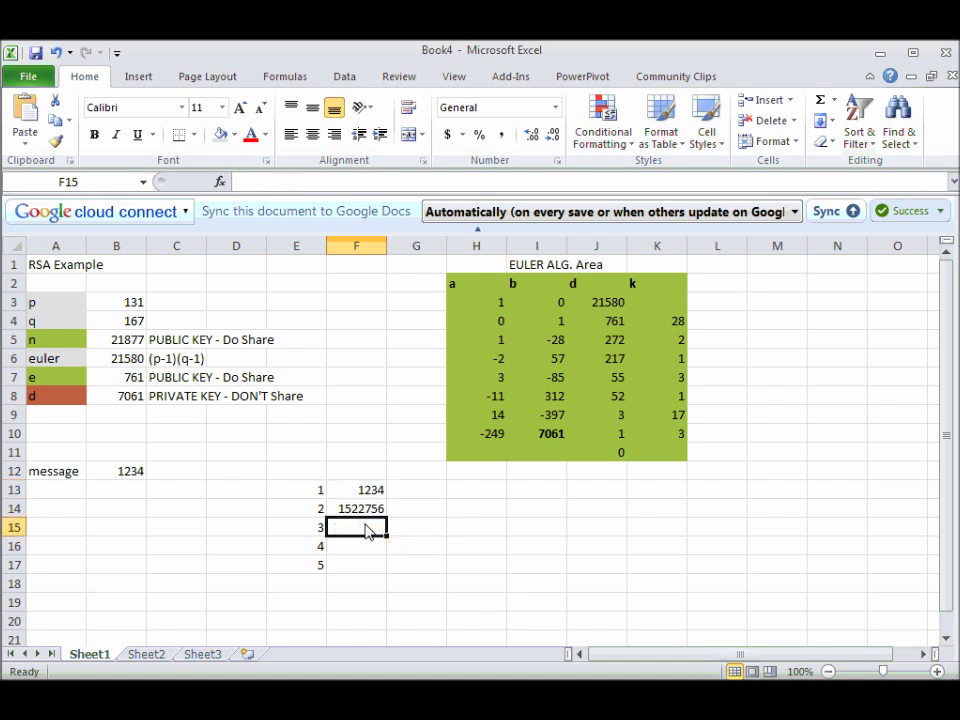
Make the first reference in the F14 formula absolute so it reads =$F$13*F13
key("Up")
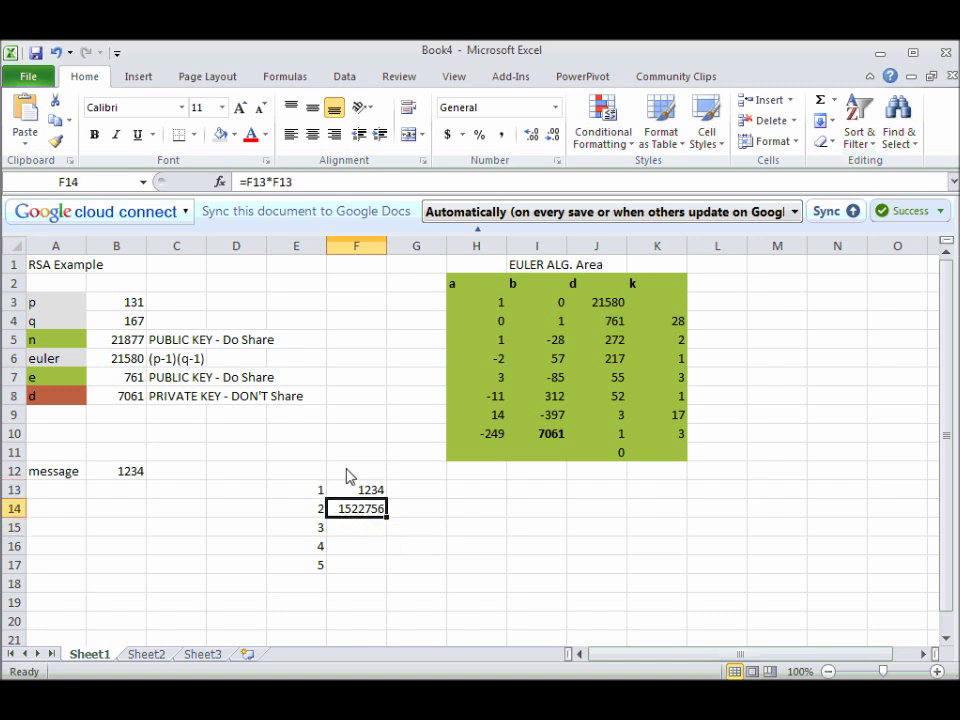
left_click(246, 188)
type("$F")
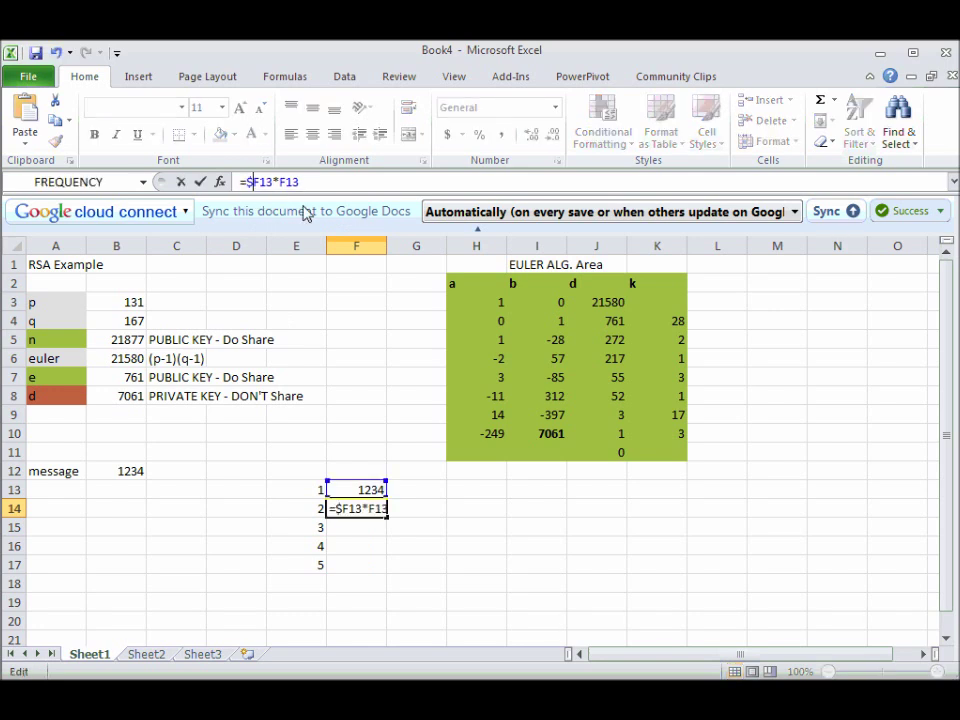
type("$")
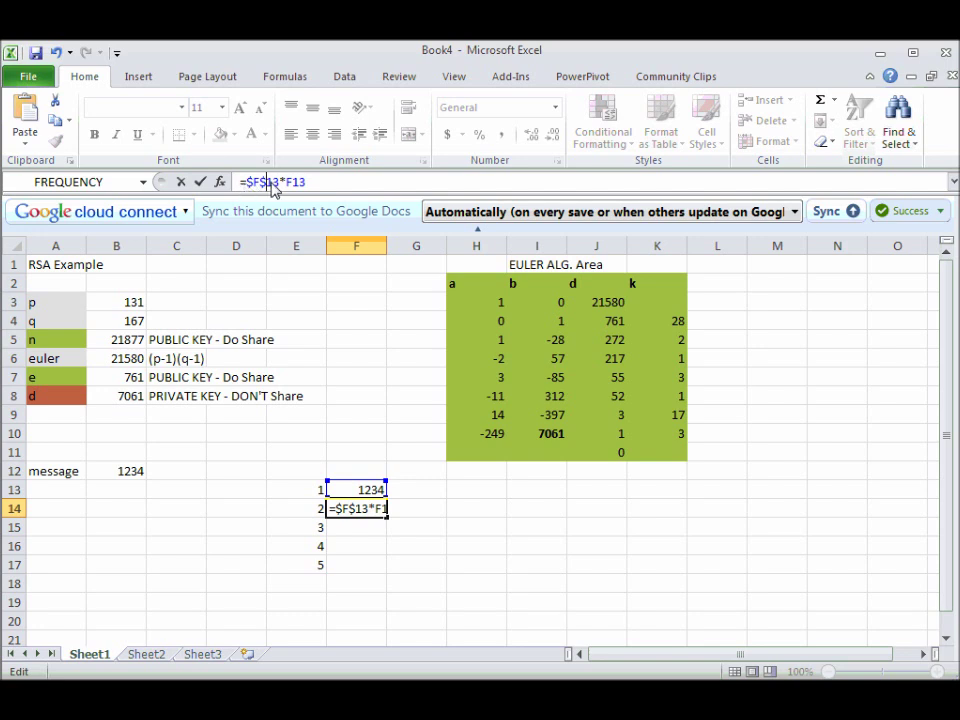
key("Return")
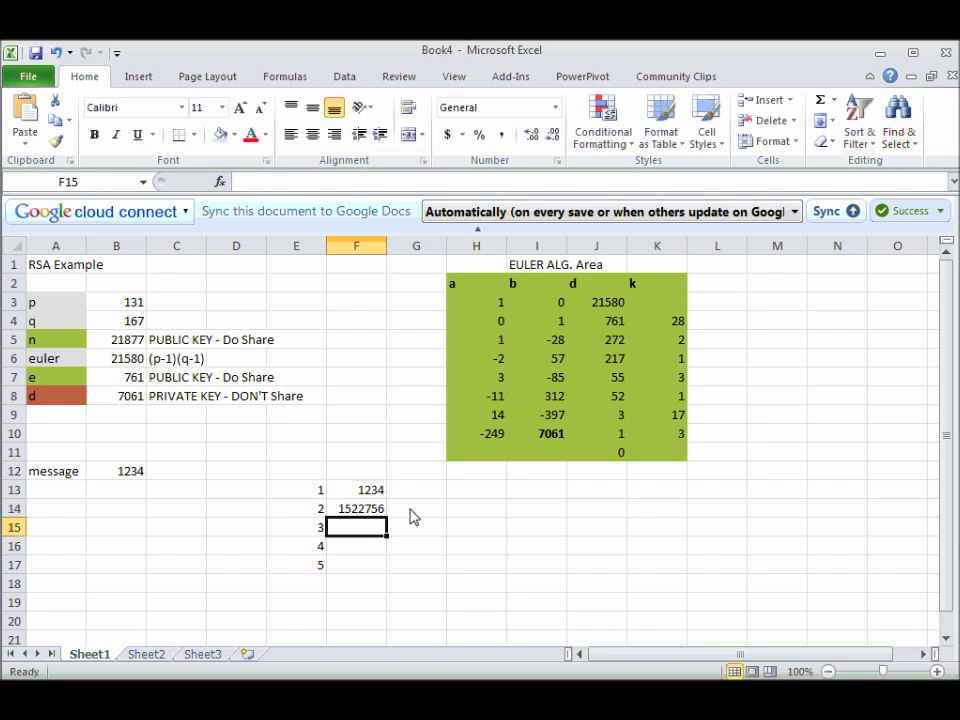
Copy the F14 formula down to F15 and check its references against F13
left_click(383, 514)
left_click_drag(389, 524, 383, 540)
left_click(369, 536)
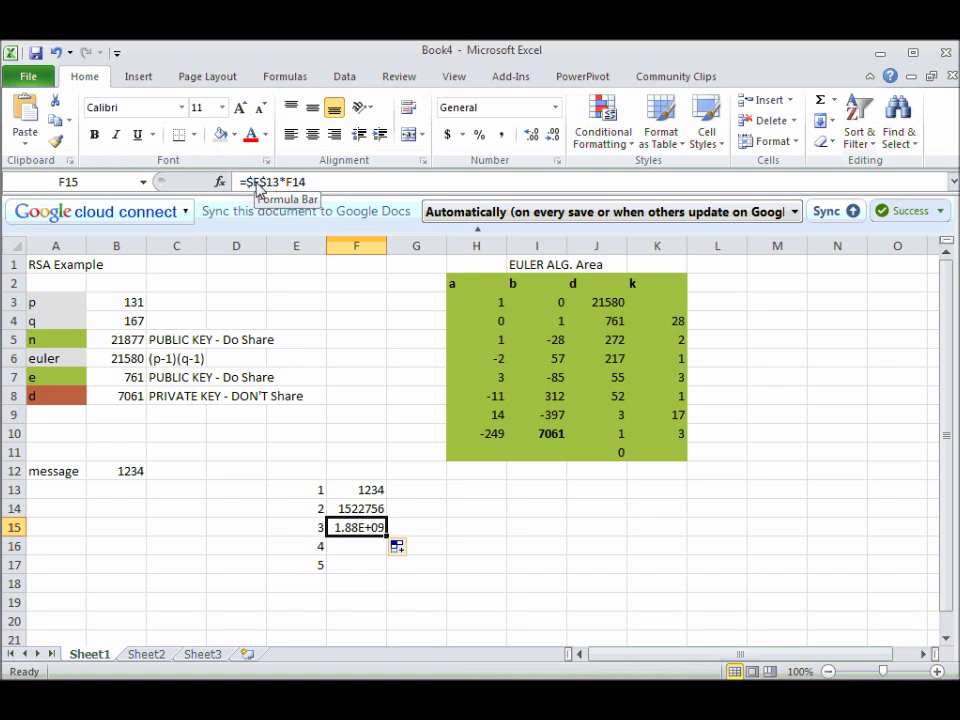
left_click(373, 498)
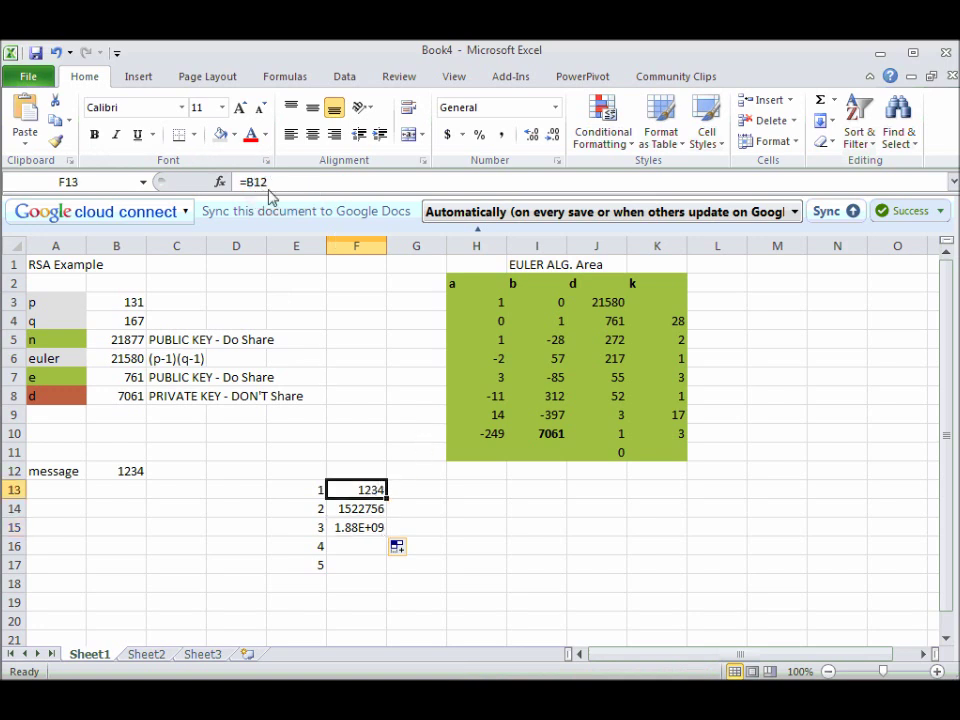
left_click(368, 530)
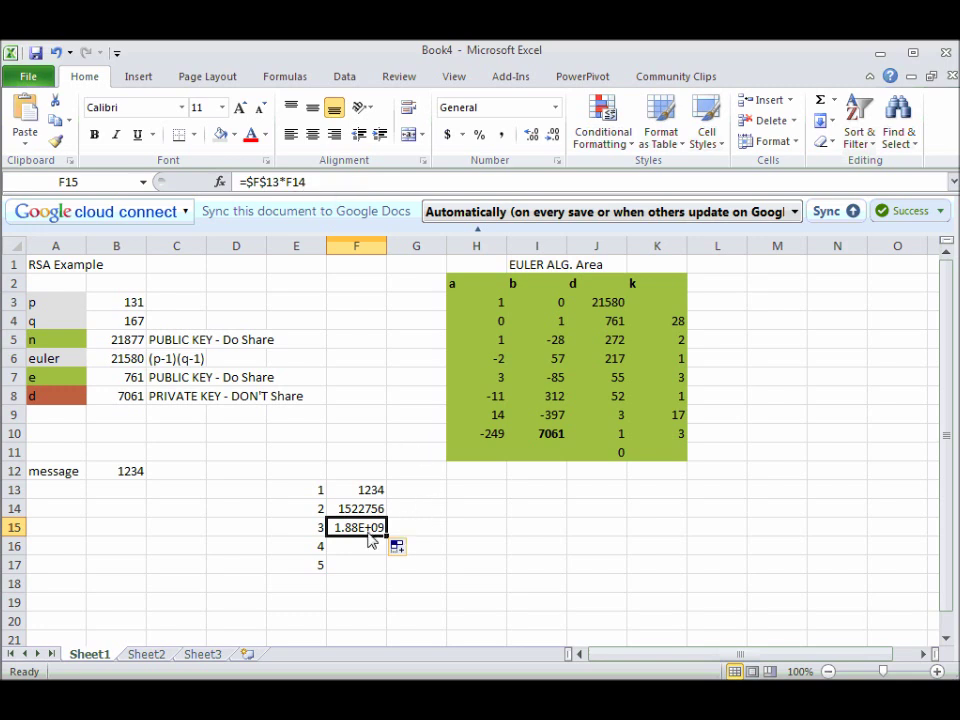
Try extending the F15 formula down column F to row 48, and clear the results from F15 to F48
left_click_drag(386, 540, 388, 637)
left_click(943, 638)
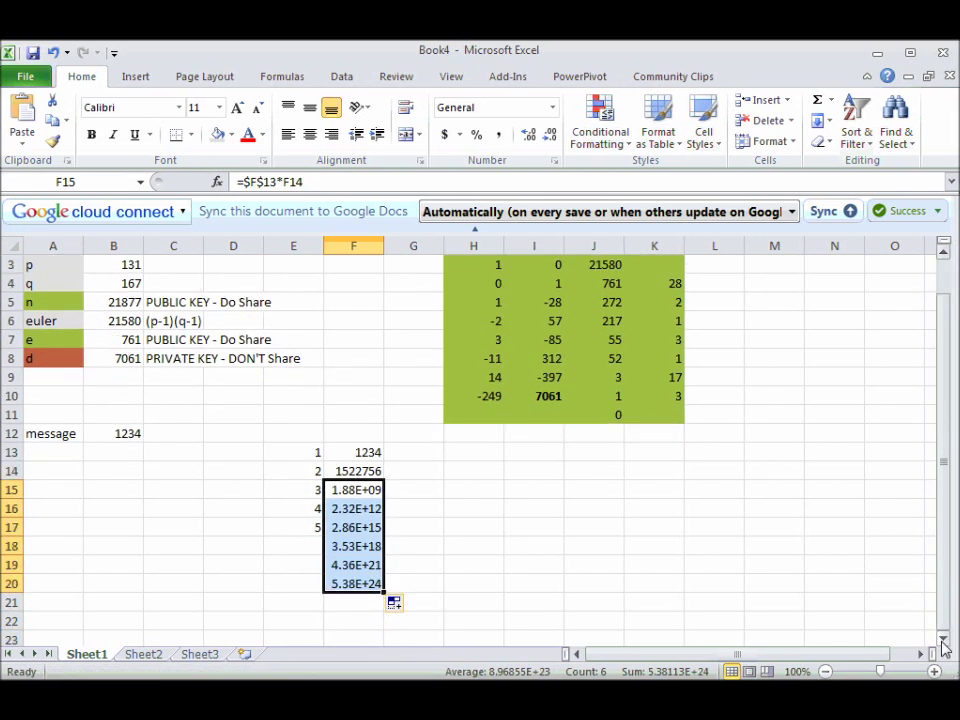
left_click(943, 638)
left_click_drag(383, 541, 386, 664)
left_click_drag(370, 606, 357, 333)
key("Delete")
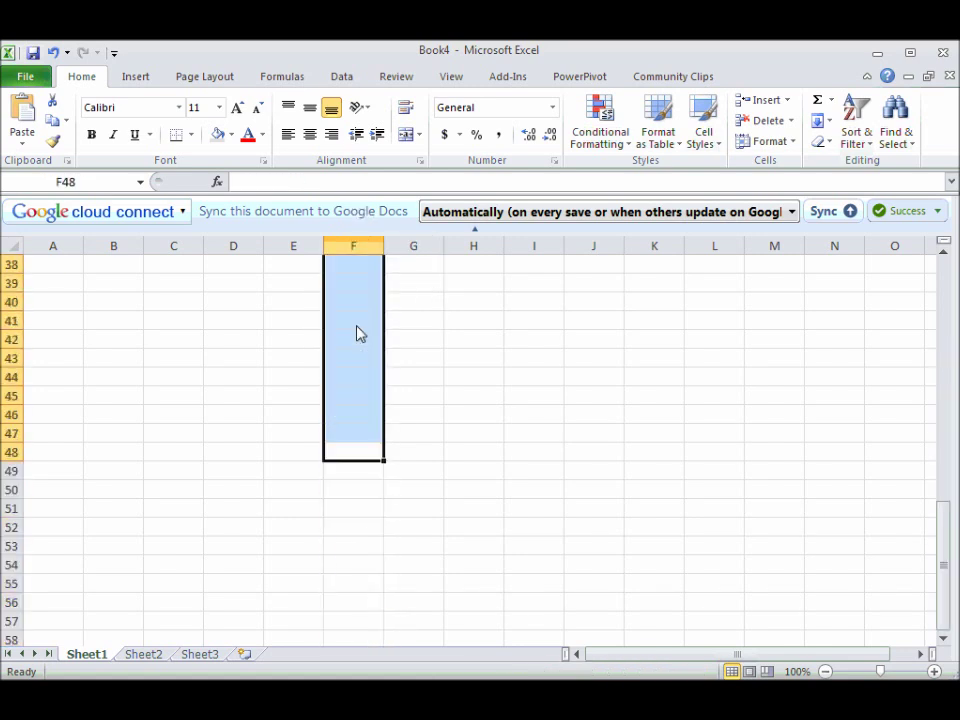
Wrap the product in F14 in a MOD function with n in B5 as the divisor
left_click(945, 387)
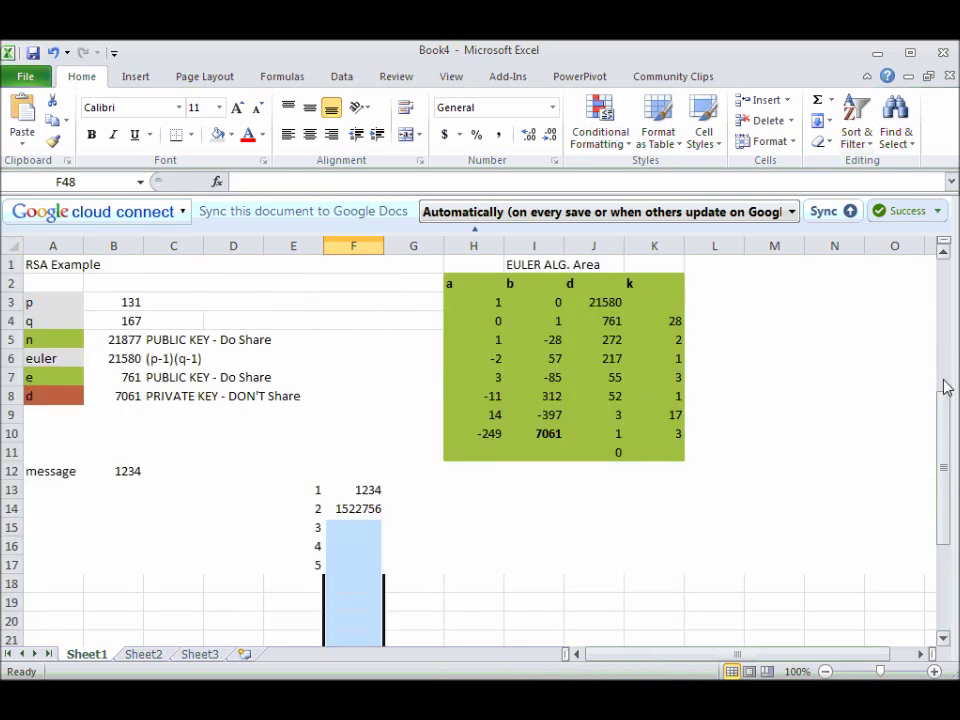
left_click(363, 510)
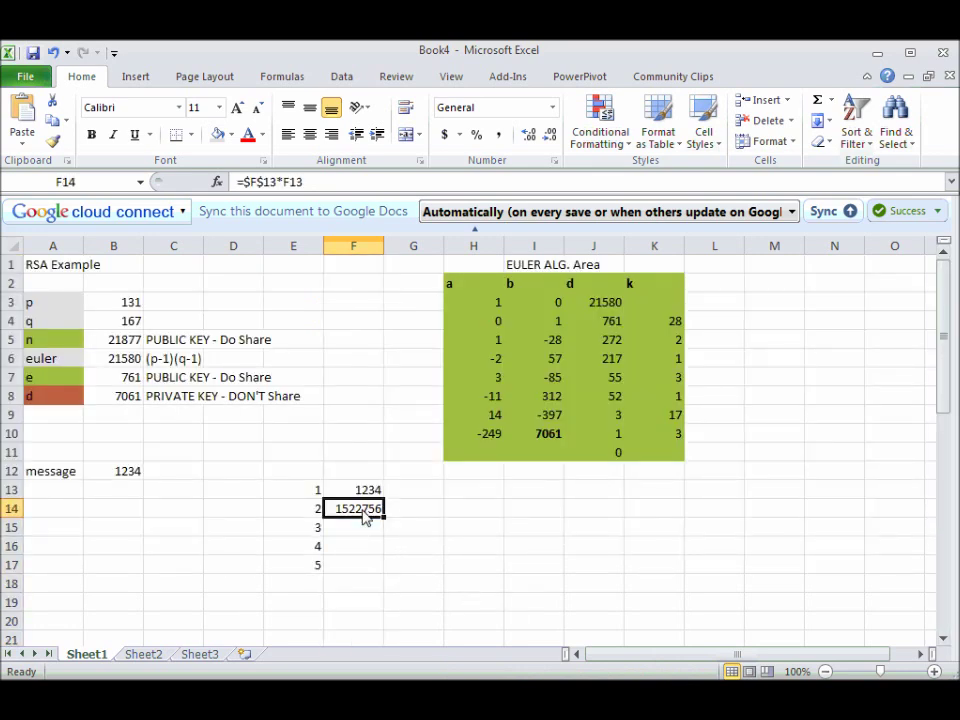
left_click(246, 183)
type("MOD(")
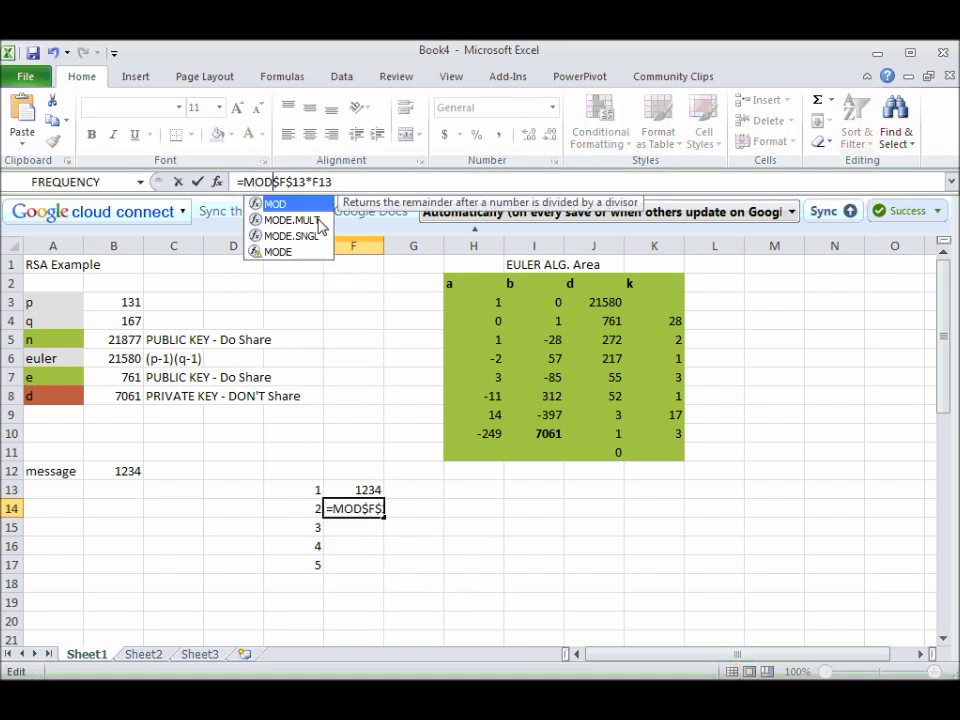
left_click(365, 190)
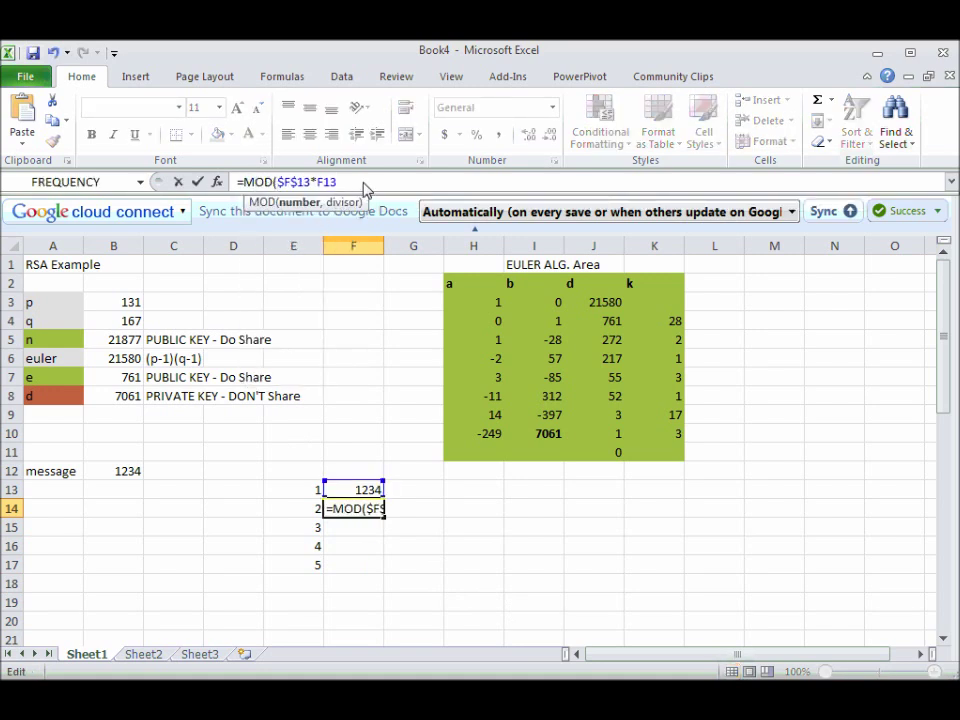
type(",")
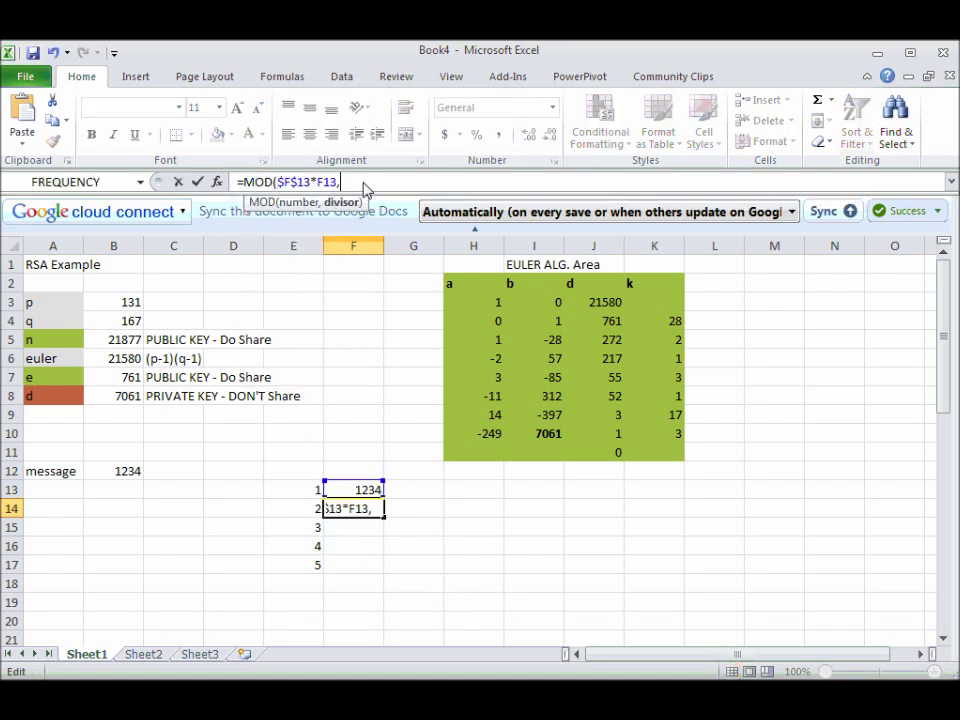
left_click(128, 345)
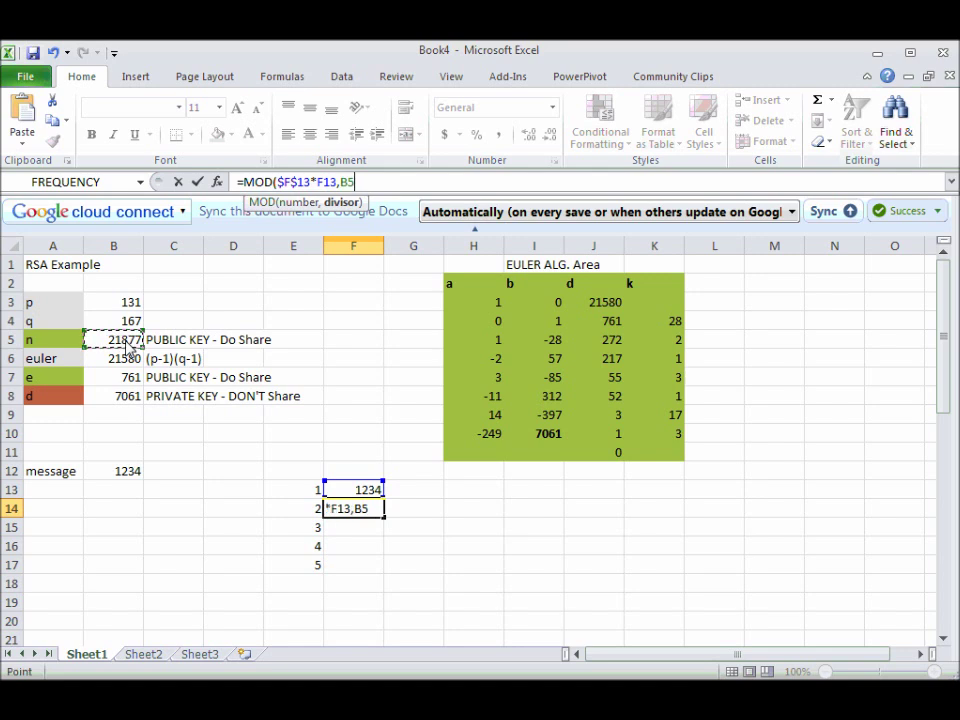
Complete the F14 formula with the absolute divisor $B$5 and copy it down to F17
left_click(352, 183)
type("$")
left_click(356, 184)
type("$5")
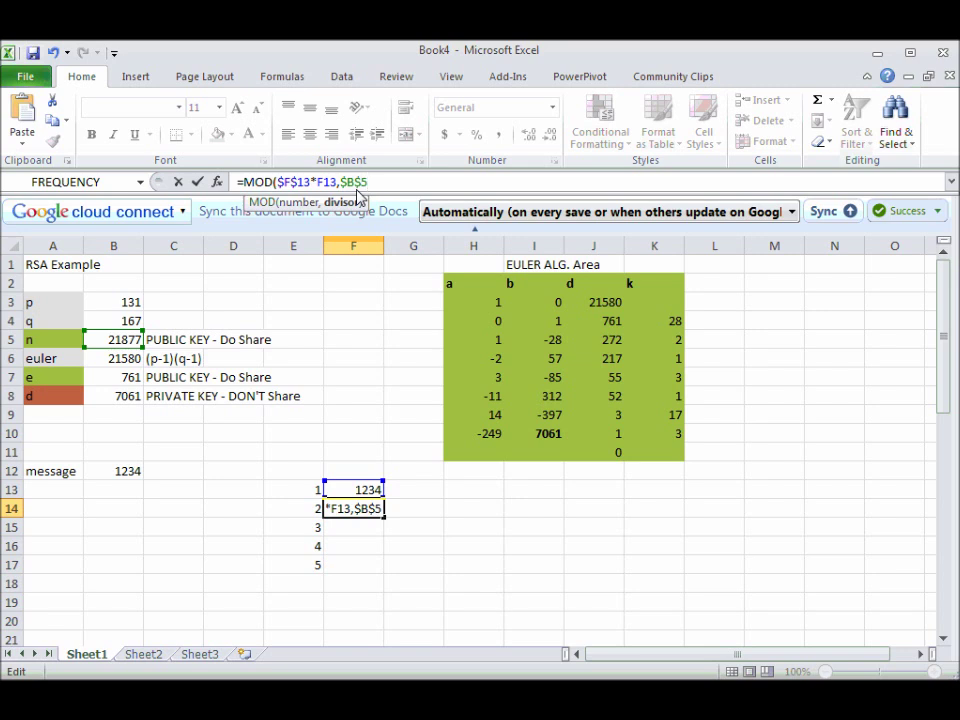
type(")")
key("Return")
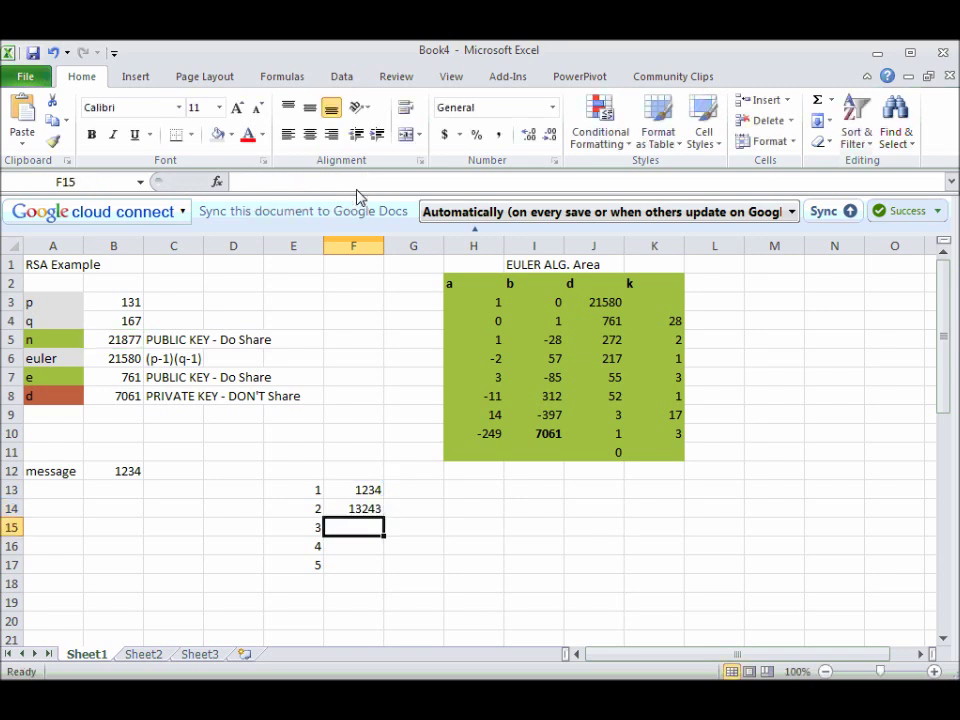
left_click(352, 510)
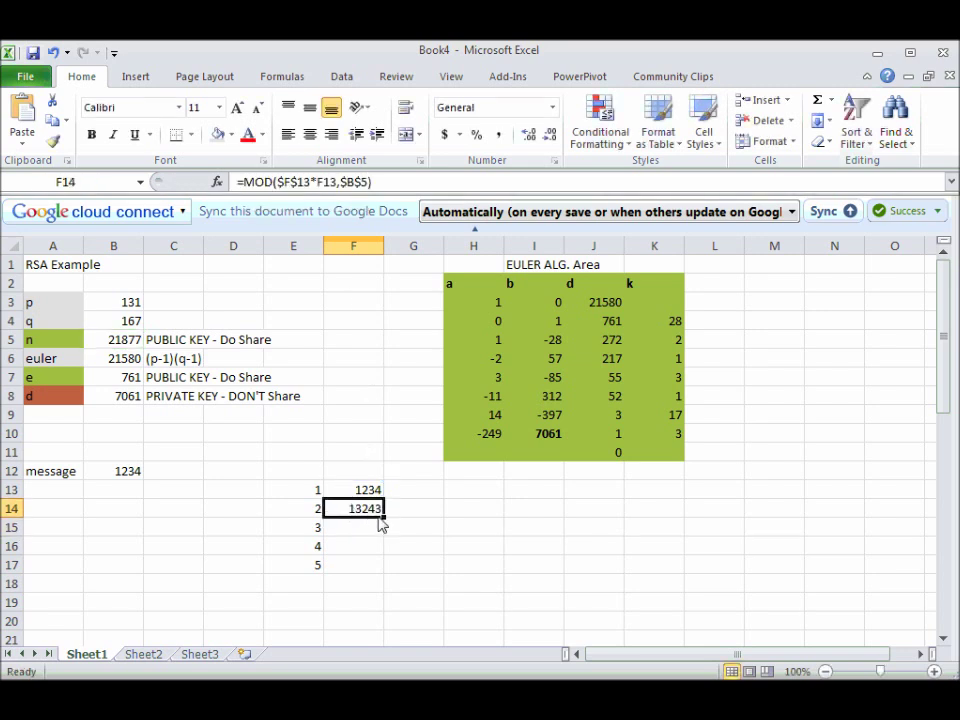
left_click_drag(384, 519, 381, 582)
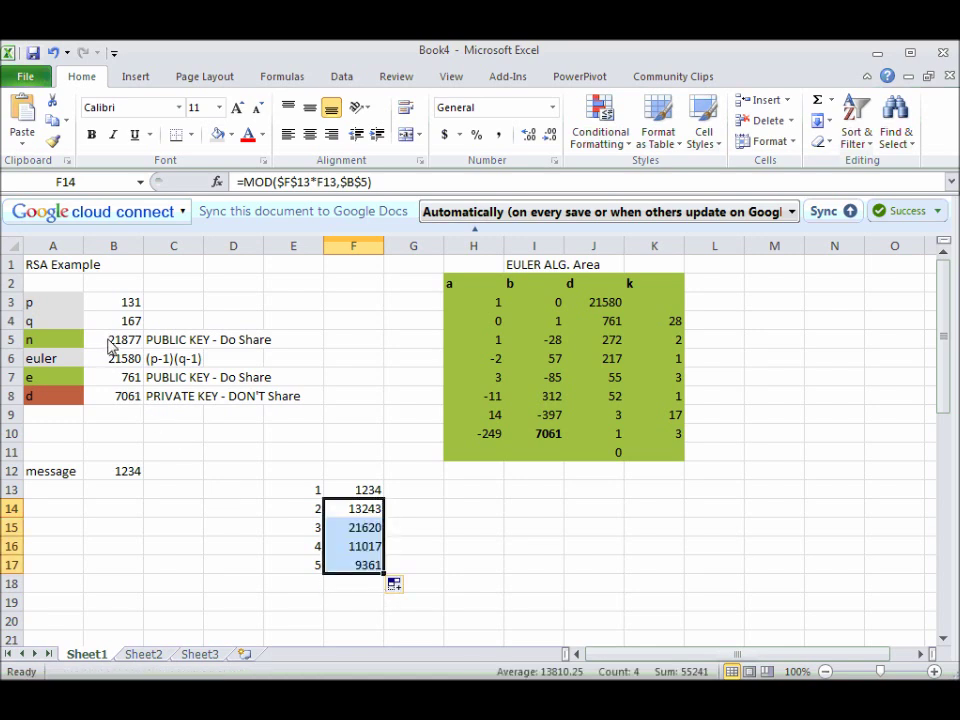
Extend the number series in column E to 20 in E32 and fill the MOD formula in column F down to F32
left_click(316, 570)
left_click_drag(323, 576, 326, 530)
left_click_drag(317, 414, 317, 562)
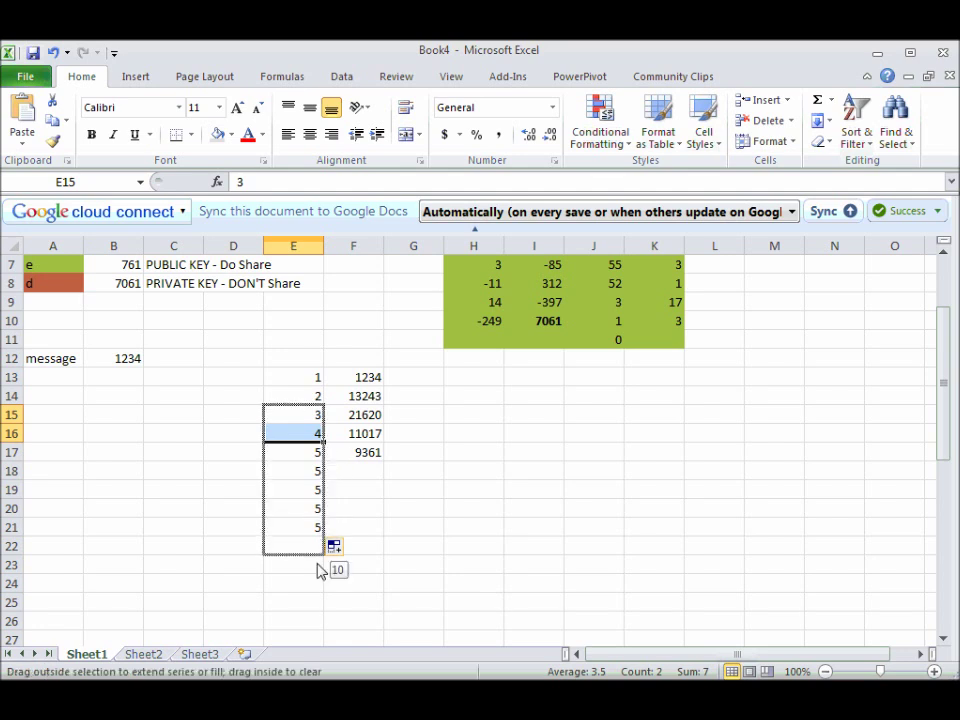
mouse_move(317, 570)
left_mouse_down()
mouse_move(321, 622)
mouse_move(317, 570)
mouse_move(324, 584)
left_mouse_up()
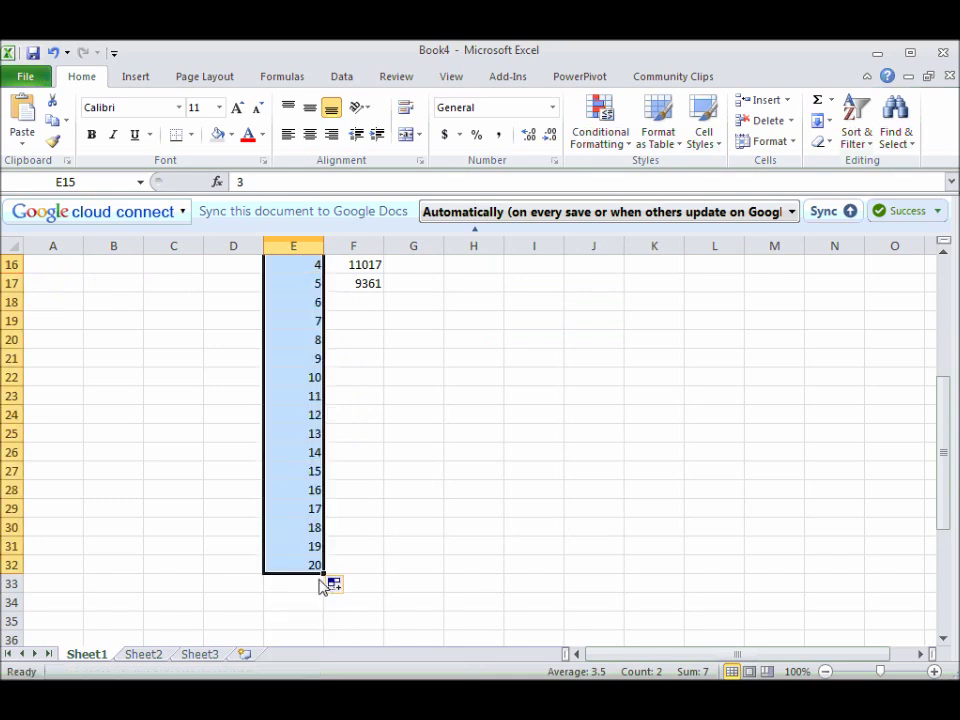
mouse_move(364, 283)
left_mouse_down()
mouse_move(364, 261)
mouse_move(364, 283)
left_mouse_up()
left_click_drag(383, 348, 373, 624)
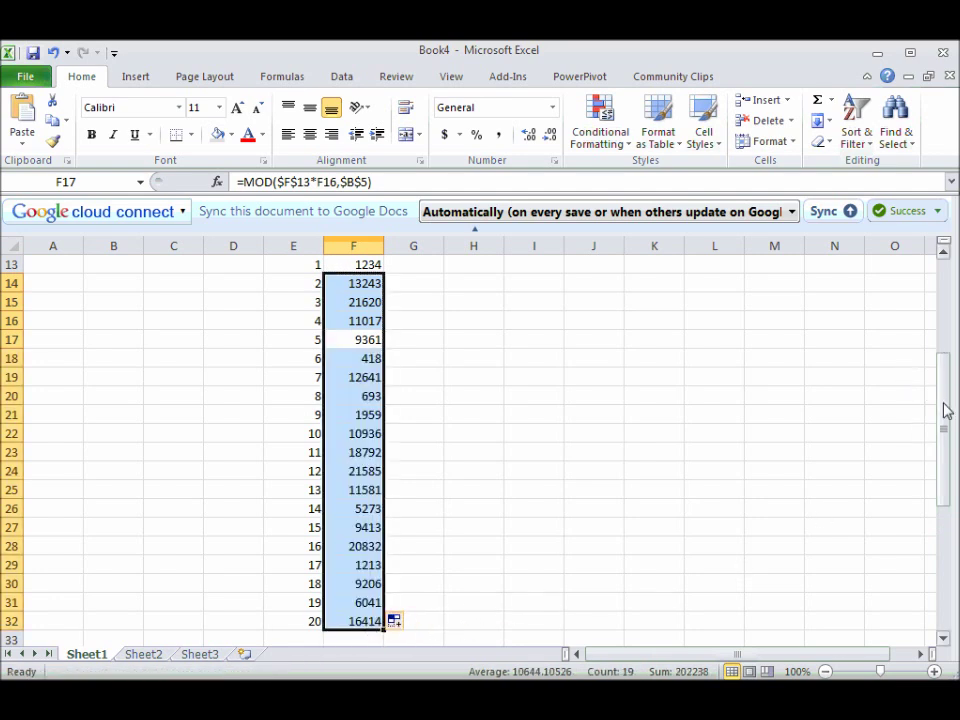
Examine the public exponent e in B7 and the MOD result for exponent 10 in row 22
left_click_drag(943, 407, 943, 345)
left_click(111, 303)
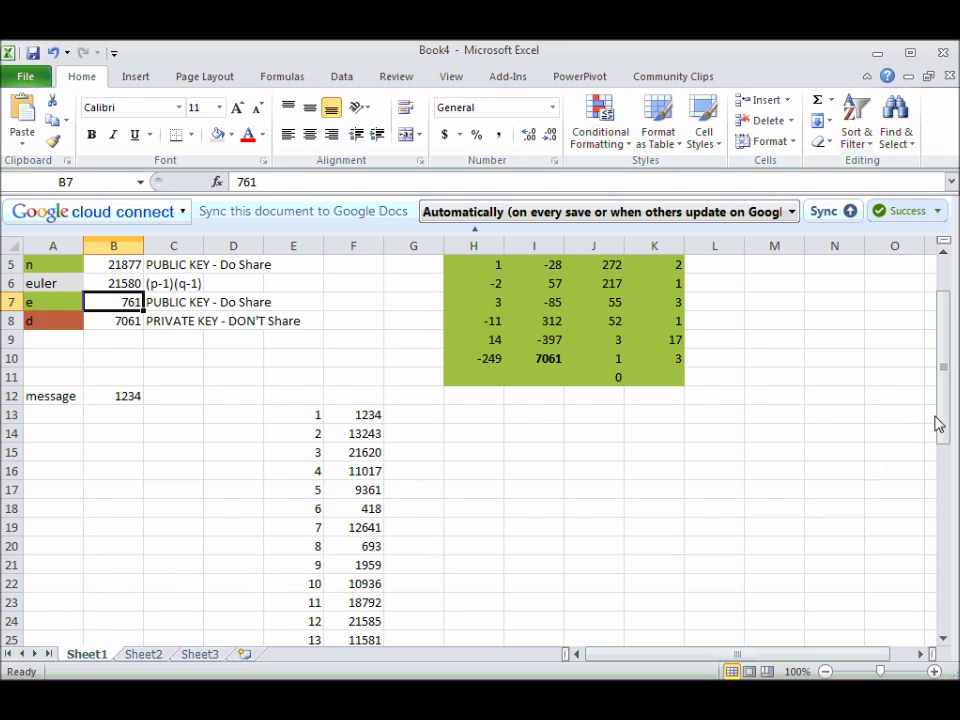
left_click_drag(943, 388, 928, 420)
left_click(345, 512)
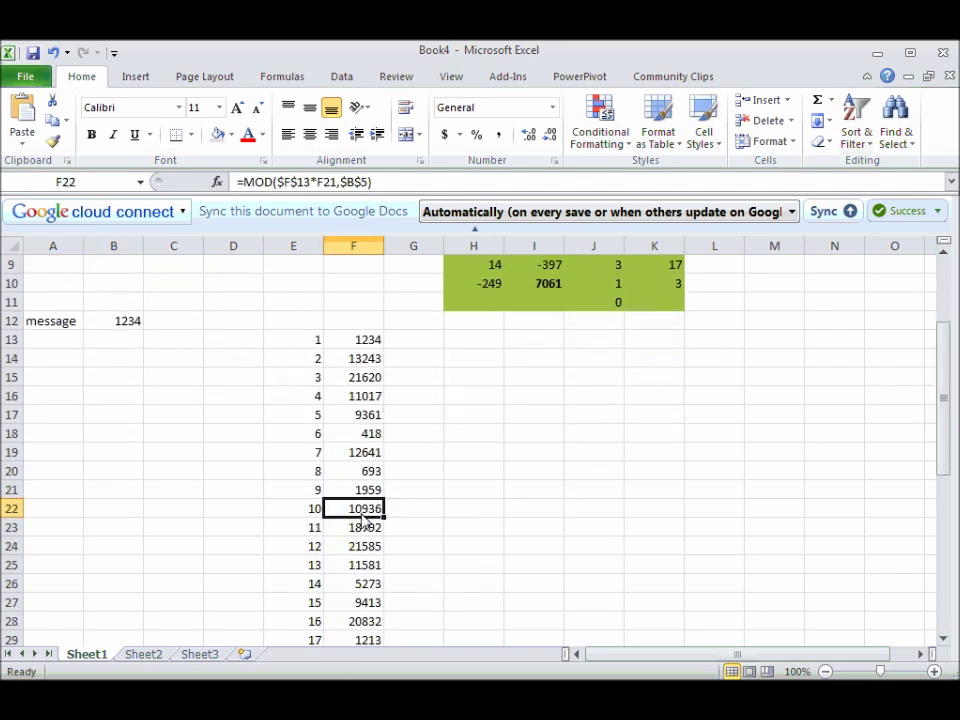
left_click_drag(317, 512, 350, 512)
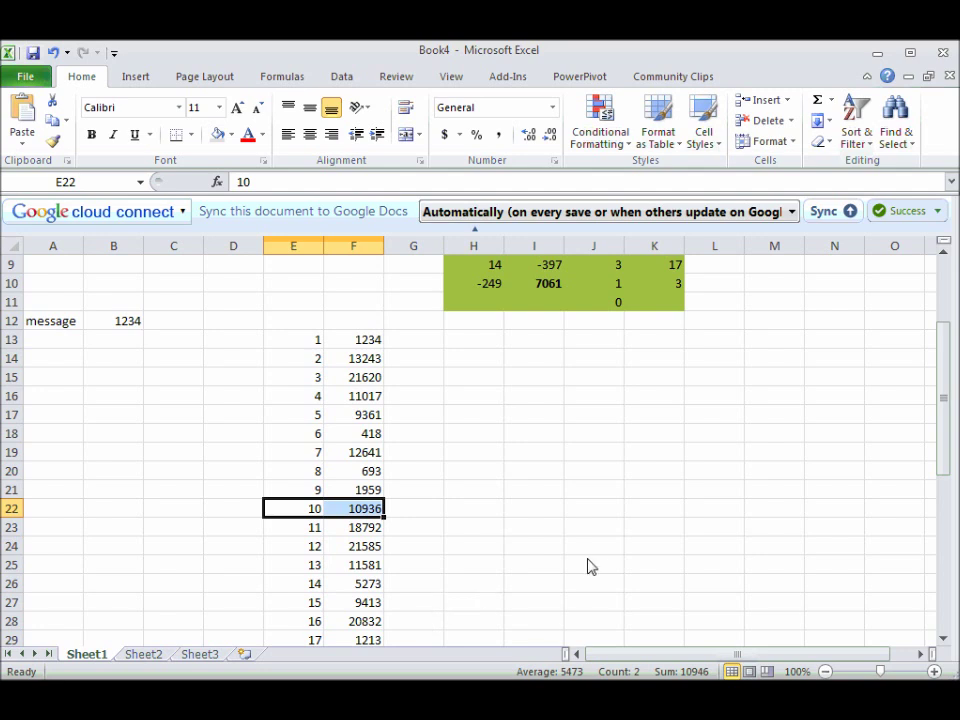
Enter 10 and 20 in G22 and G23 and extend the series down to 100 in G31
left_click(427, 517)
type("10")
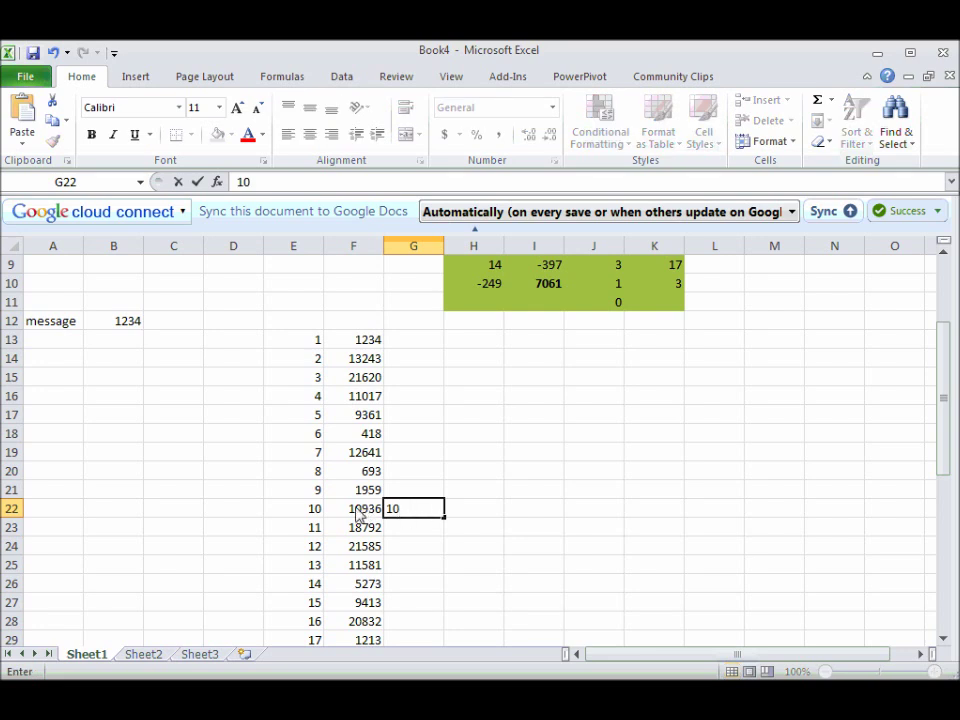
key("Return")
type("20")
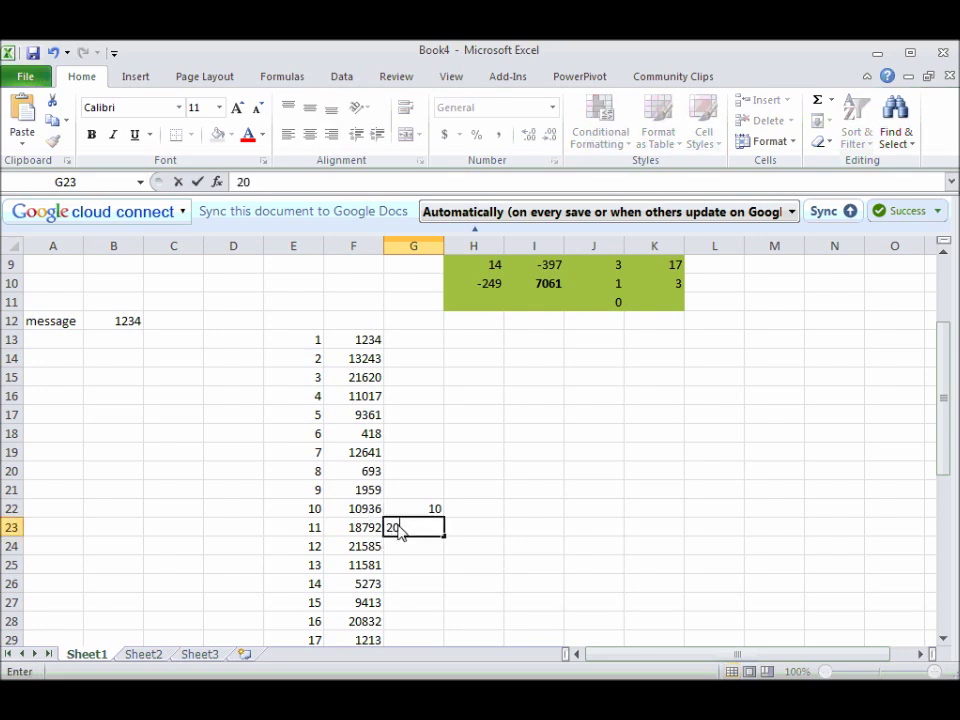
left_click(420, 511)
left_click_drag(430, 522, 431, 632)
Enter =F22 in H22 to carry over the result for exponent 10
left_click(476, 455)
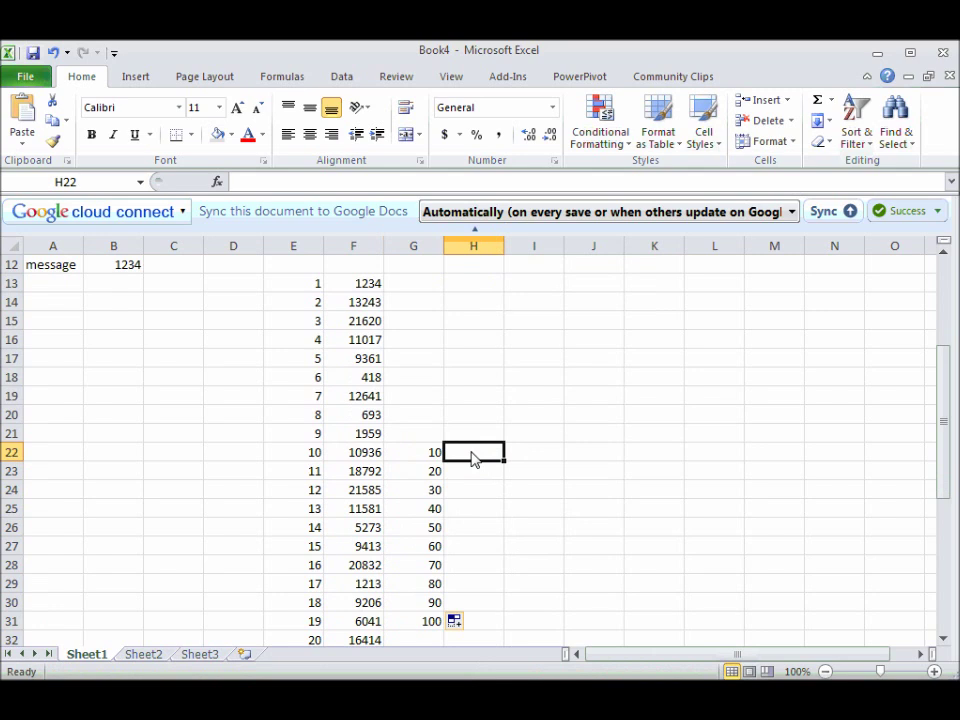
type("=")
left_click(378, 456)
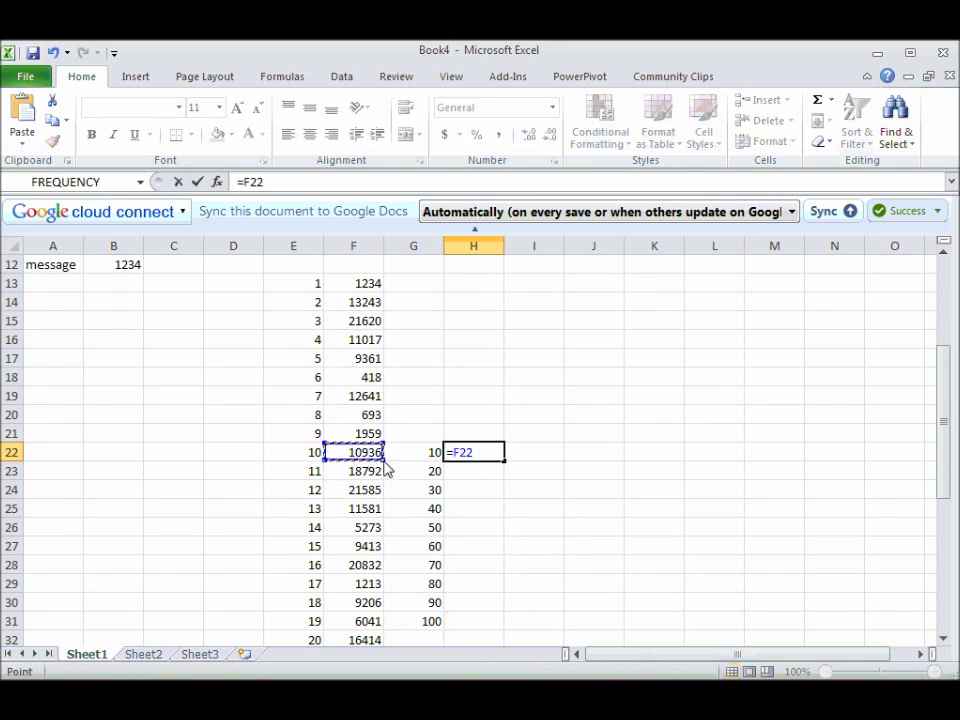
key("Return")
left_click_drag(310, 480, 339, 562)
left_click(341, 550)
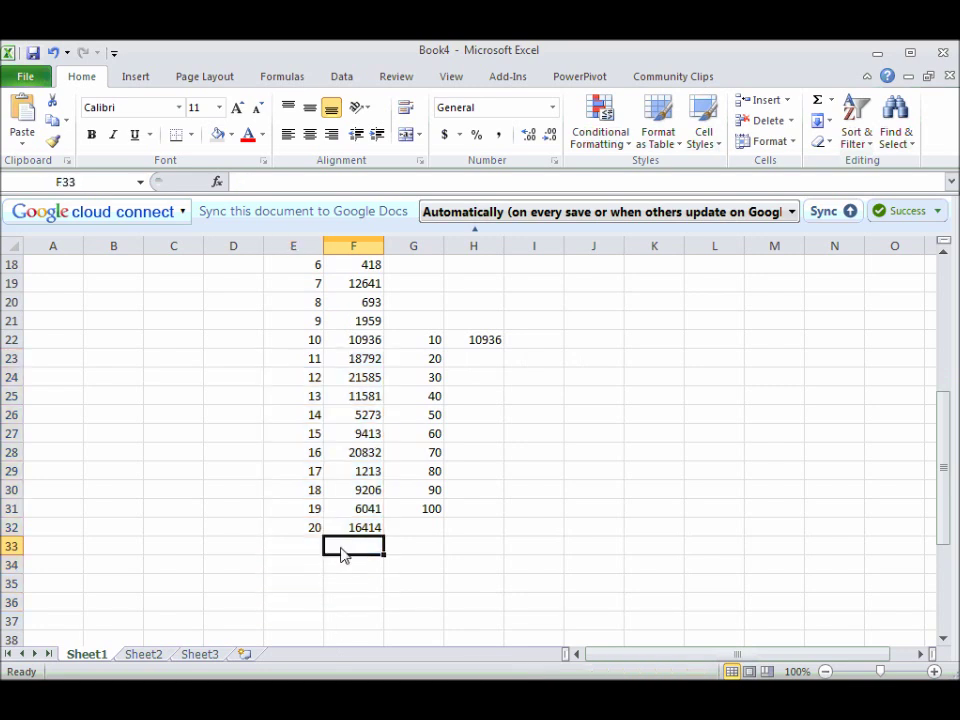
left_click(477, 343)
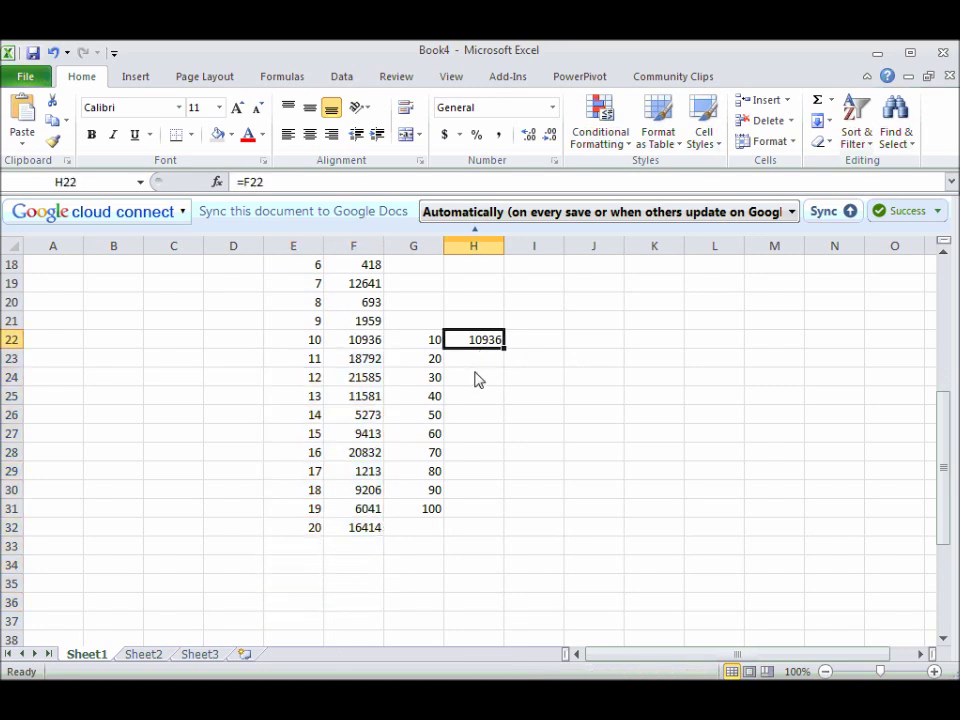
Start a MOD formula in H23 with H22 multiplied by itself as the number
left_click(477, 366)
type("=")
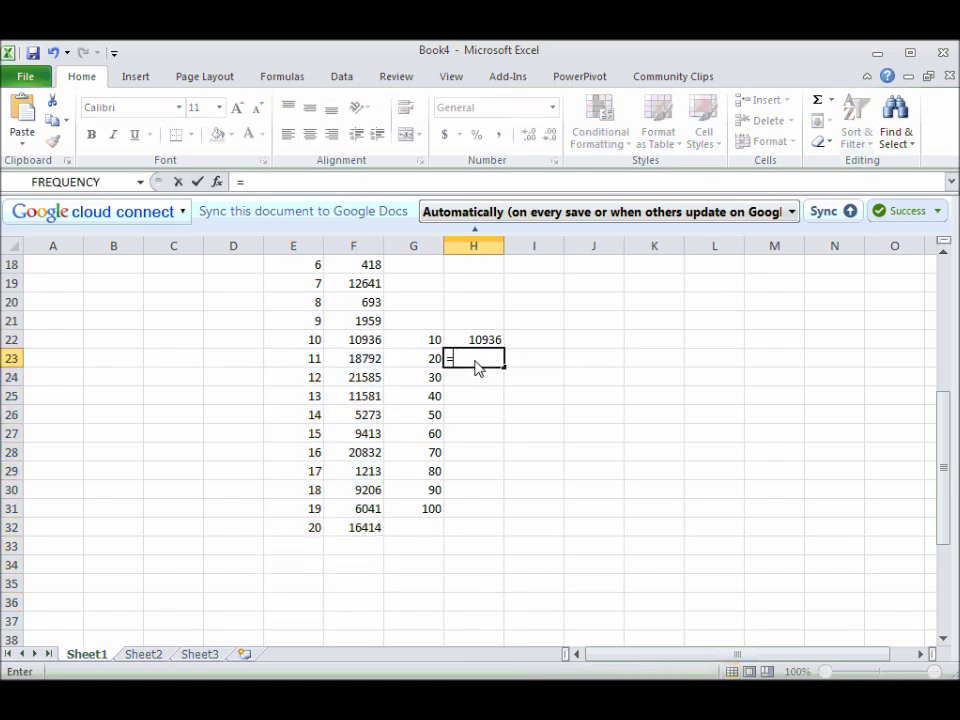
type("MOD(")
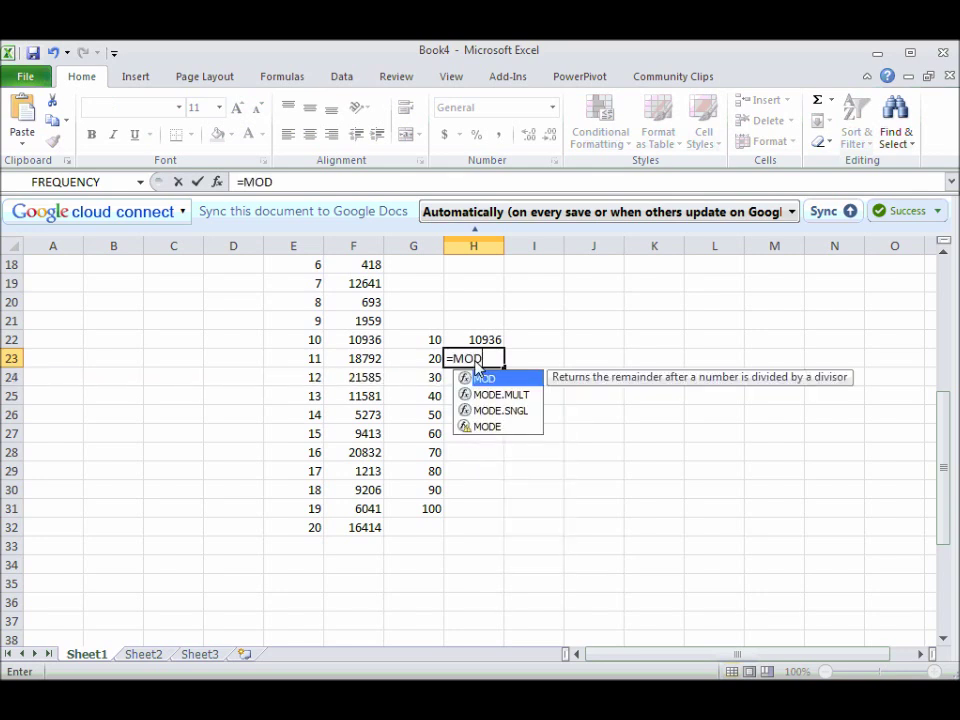
left_click(480, 343)
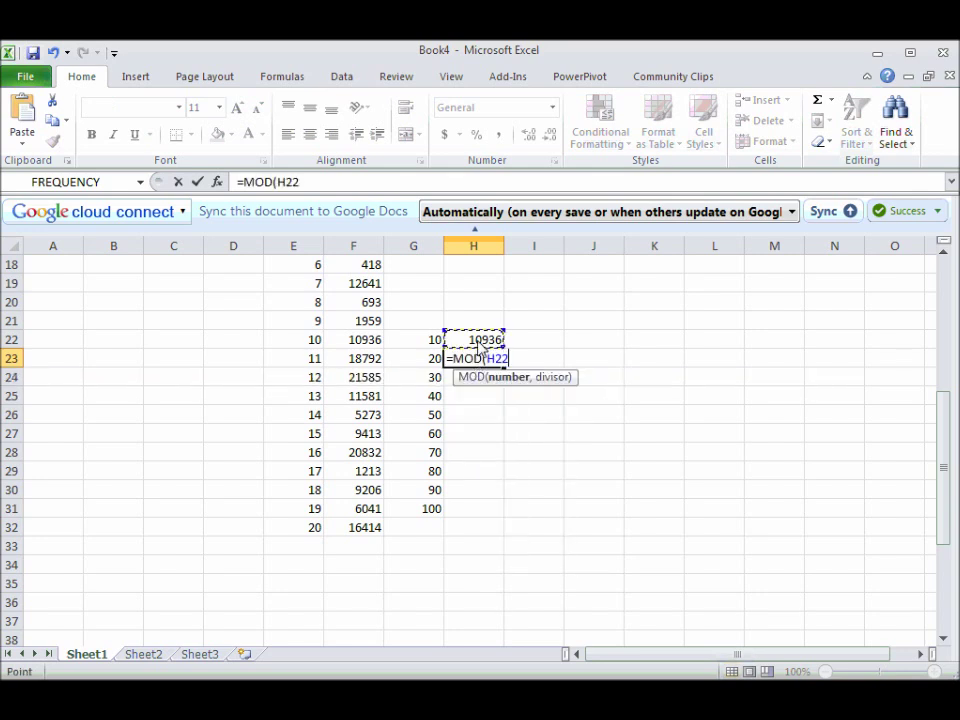
type("*")
left_click(480, 343)
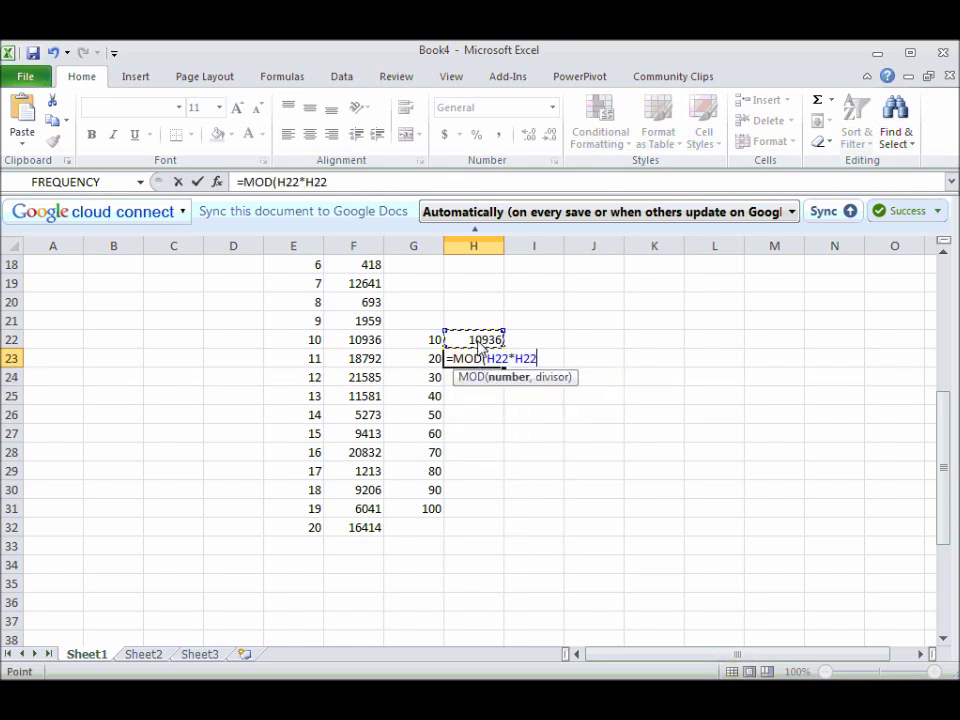
Make the first factor in the H23 formula the absolute reference $H$22, ready for the divisor
left_click(277, 183)
type("$H")
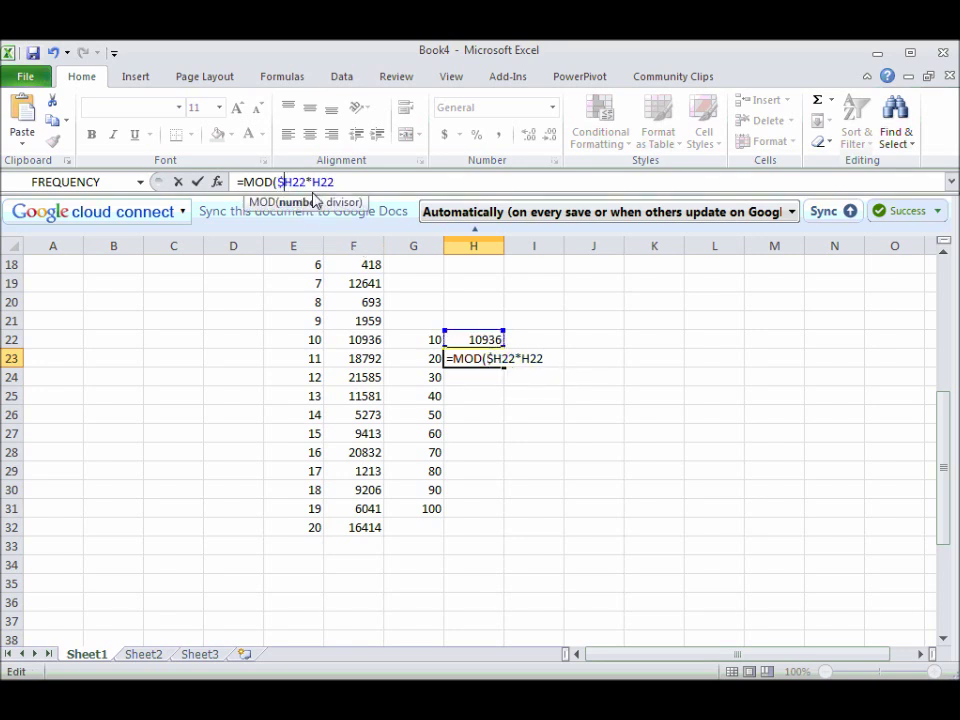
type("$")
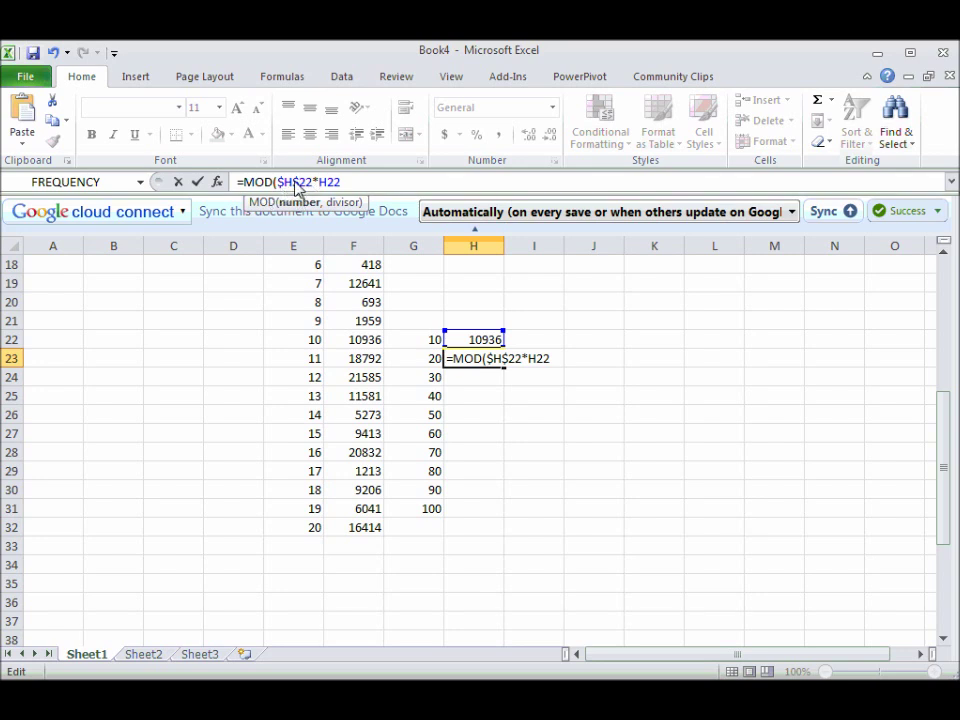
left_click(362, 187)
type(",")
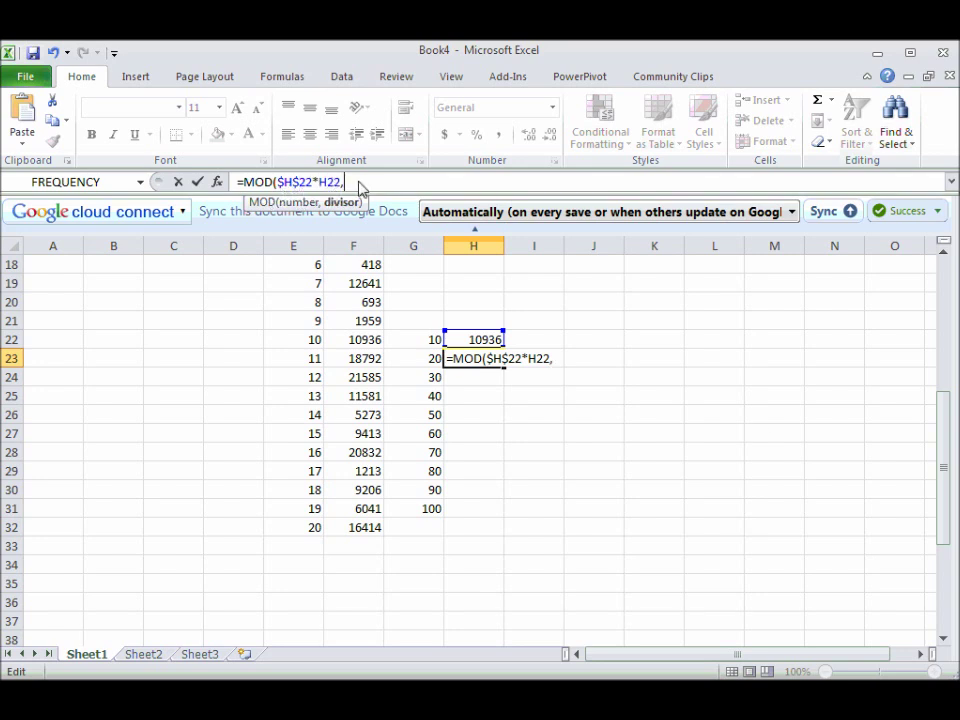
Complete the H23 formula with n in B5 as the absolute divisor $B$5
left_click_drag(945, 482, 943, 345)
left_click(125, 340)
left_click(360, 184)
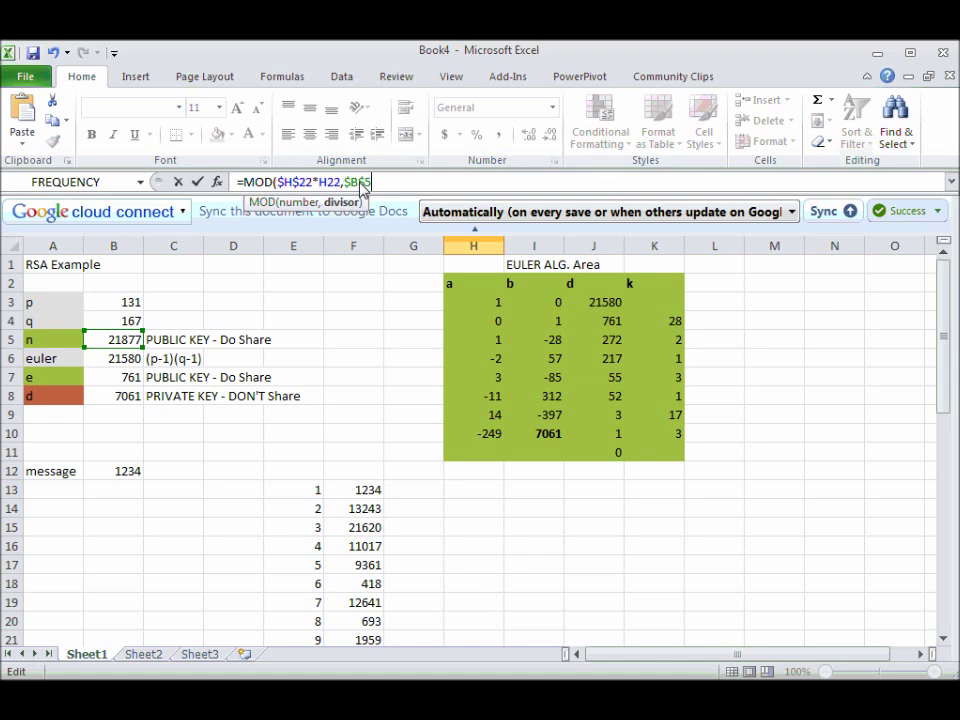
key("Return")
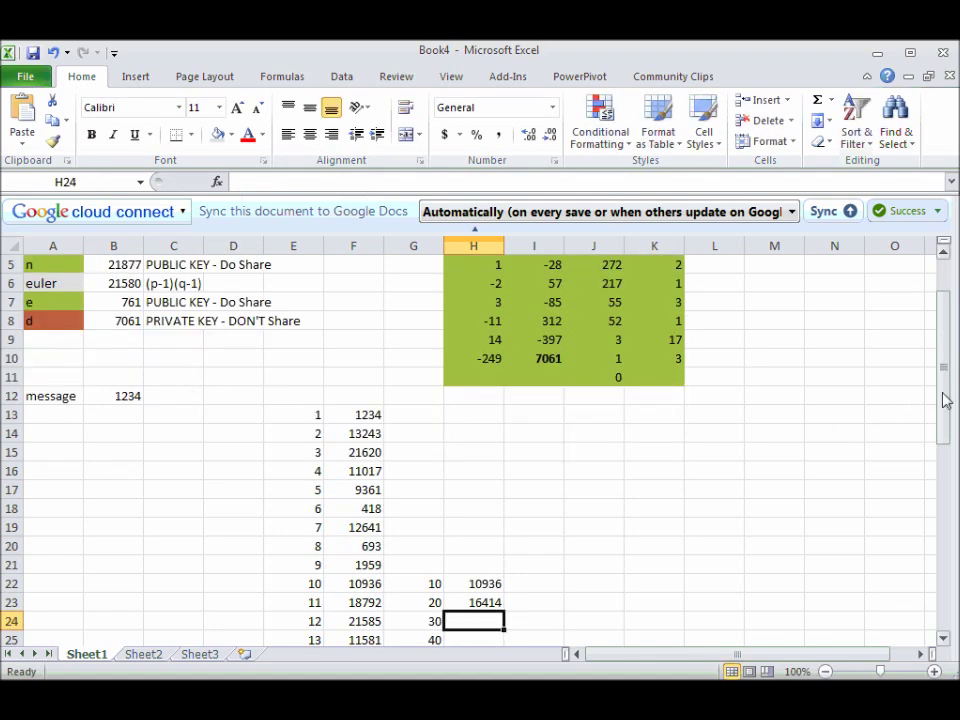
Compare the exponent 20 results in H23 and F32, and clear exponents 11 to 20 with their results from E23:F32
left_click_drag(946, 401, 945, 495)
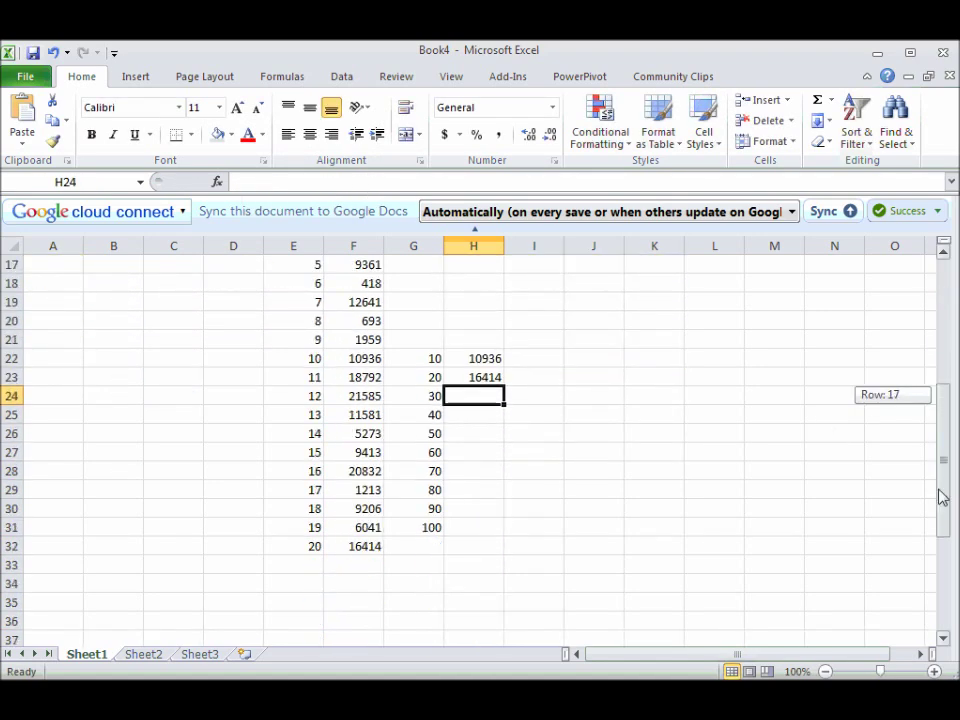
left_click(480, 377)
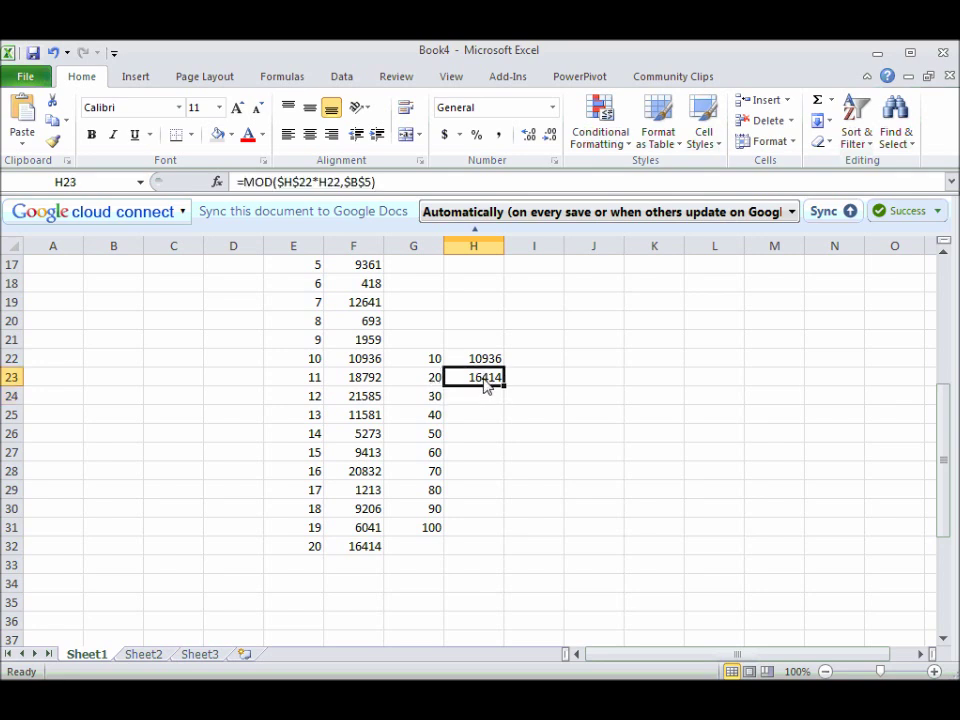
left_click(367, 549)
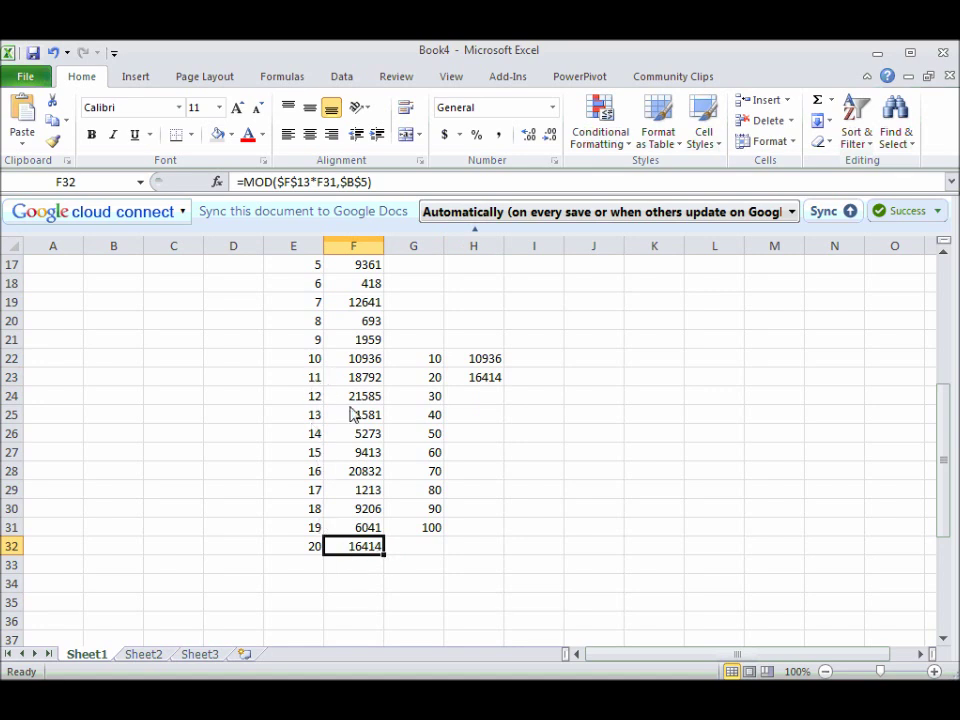
left_click_drag(320, 381, 343, 546)
key("Delete")
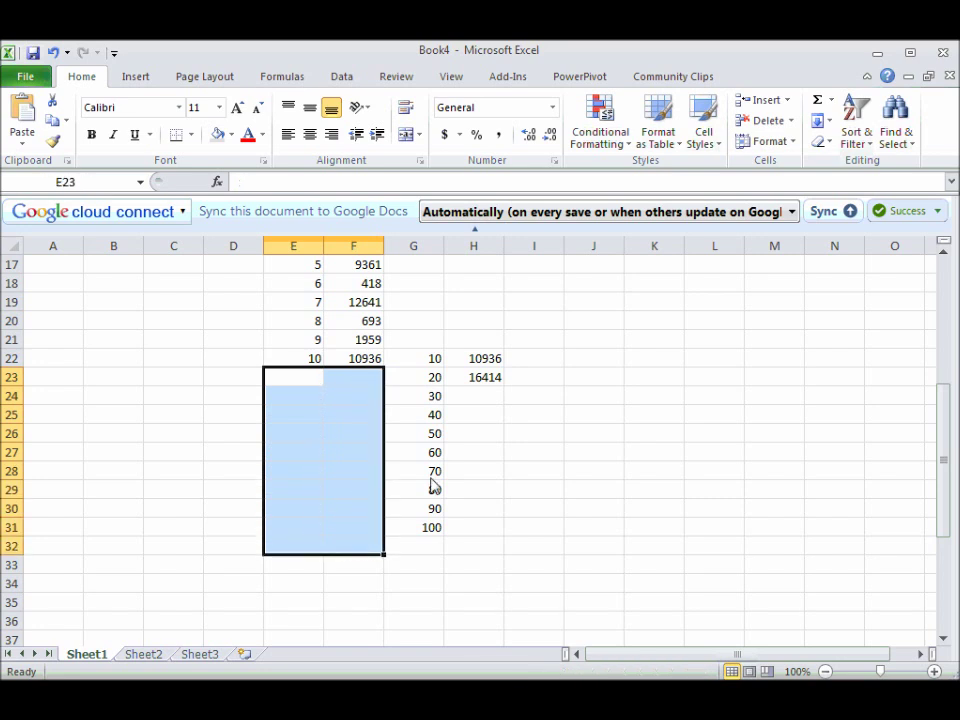
Try to fill the H22:H23 pair of cells down to H31
left_click(488, 377)
key("shift+Up")
left_click_drag(505, 387, 508, 544)
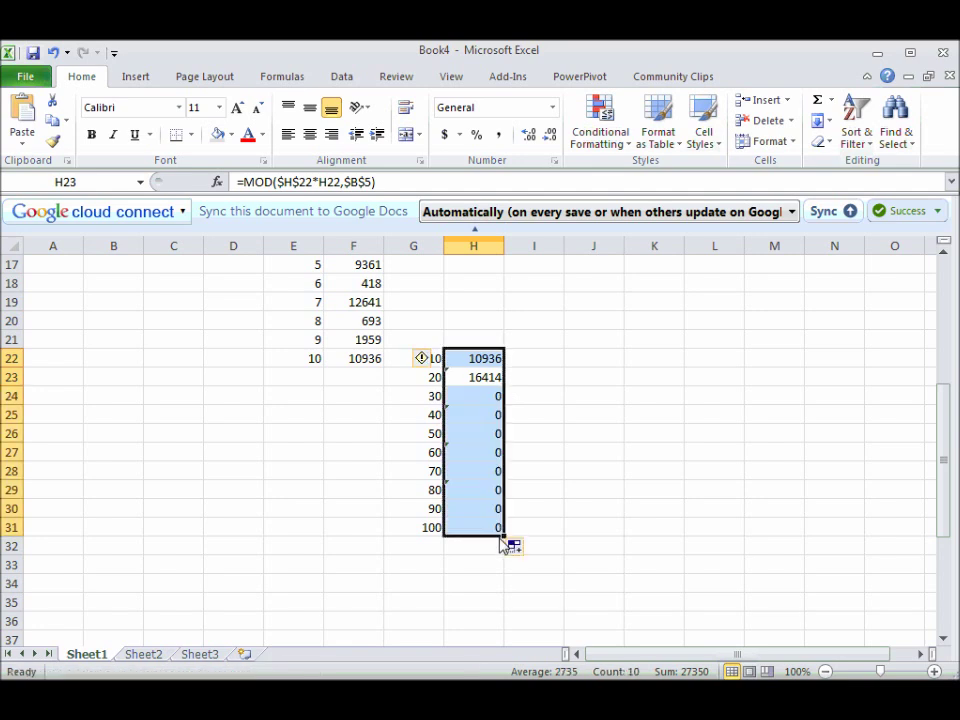
Fill only the MOD formula from H23 down to H31, overwriting the earlier fill
left_click(486, 379)
mouse_move(502, 389)
left_mouse_down()
mouse_move(508, 407)
mouse_move(504, 400)
left_mouse_up()
left_click(501, 395)
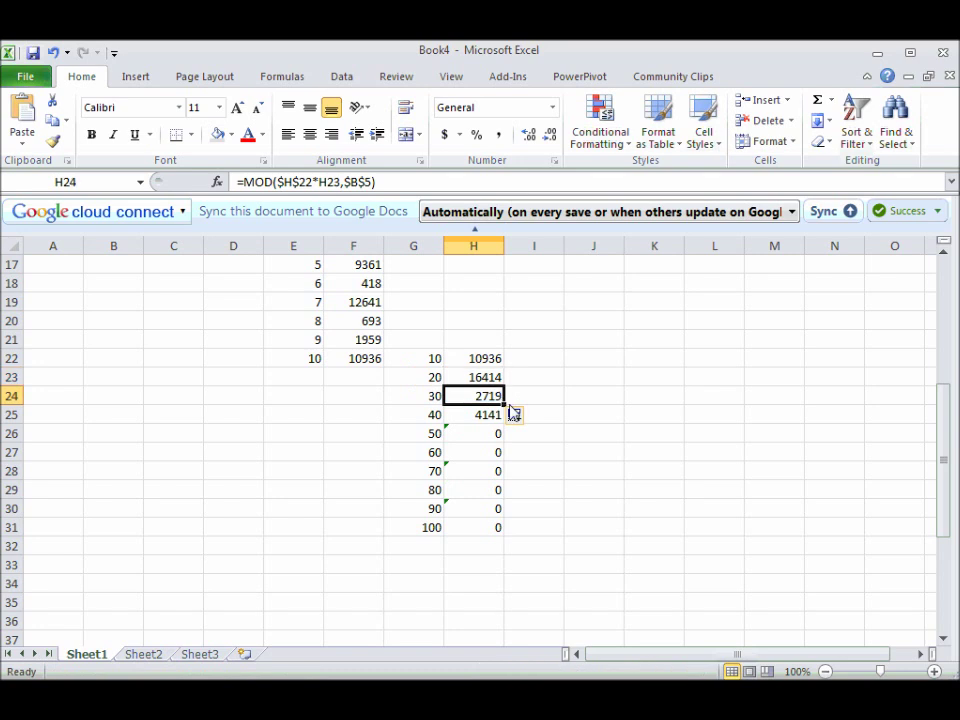
left_click_drag(506, 405, 489, 542)
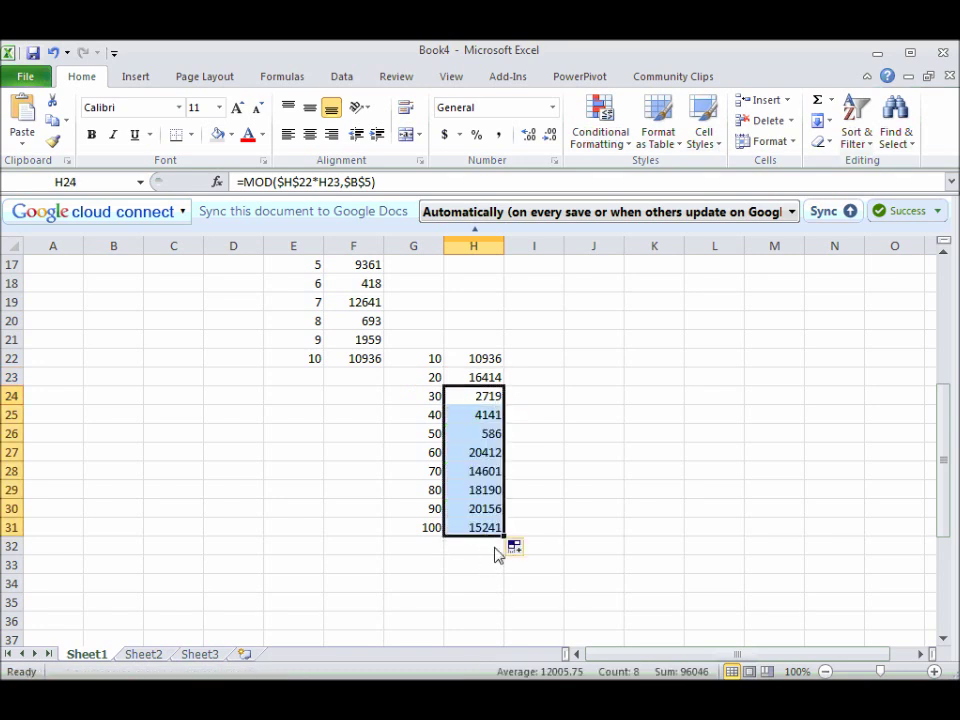
Examine the filled MOD formulas in column H from H24 down to H31
left_click(486, 397)
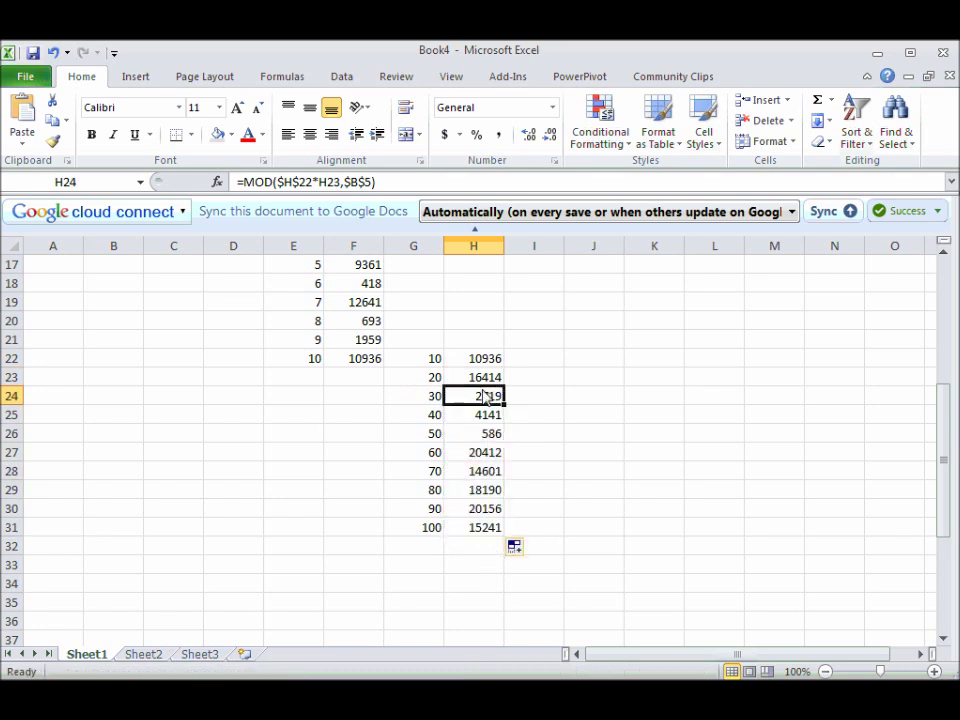
key("Down")
key("Down")
key("Down")
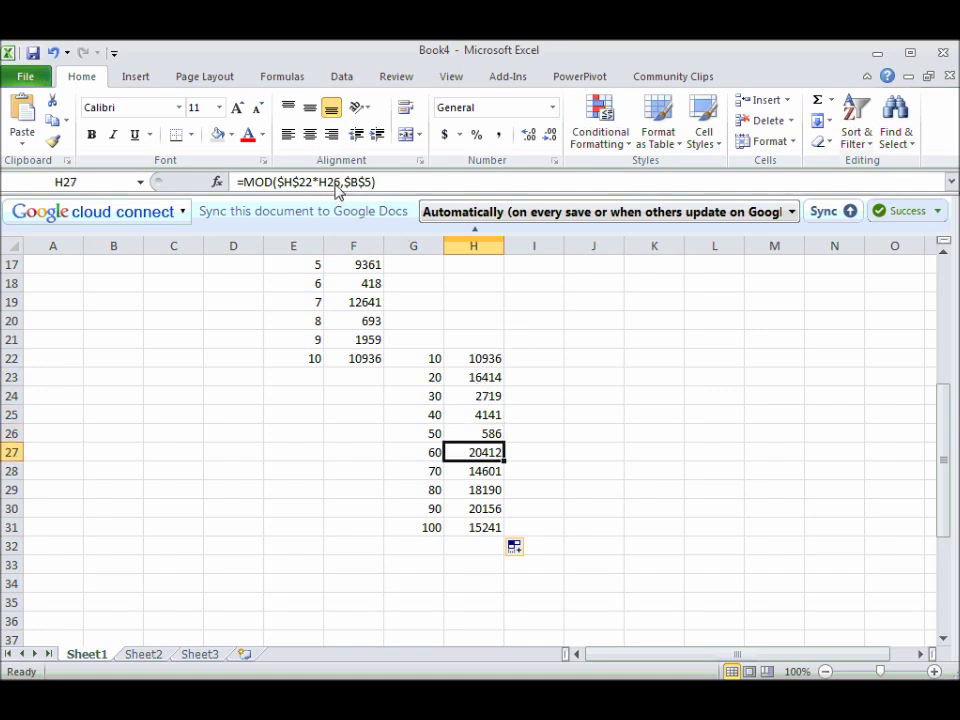
key("Down")
key("Down")
key("Down")
key("Down")
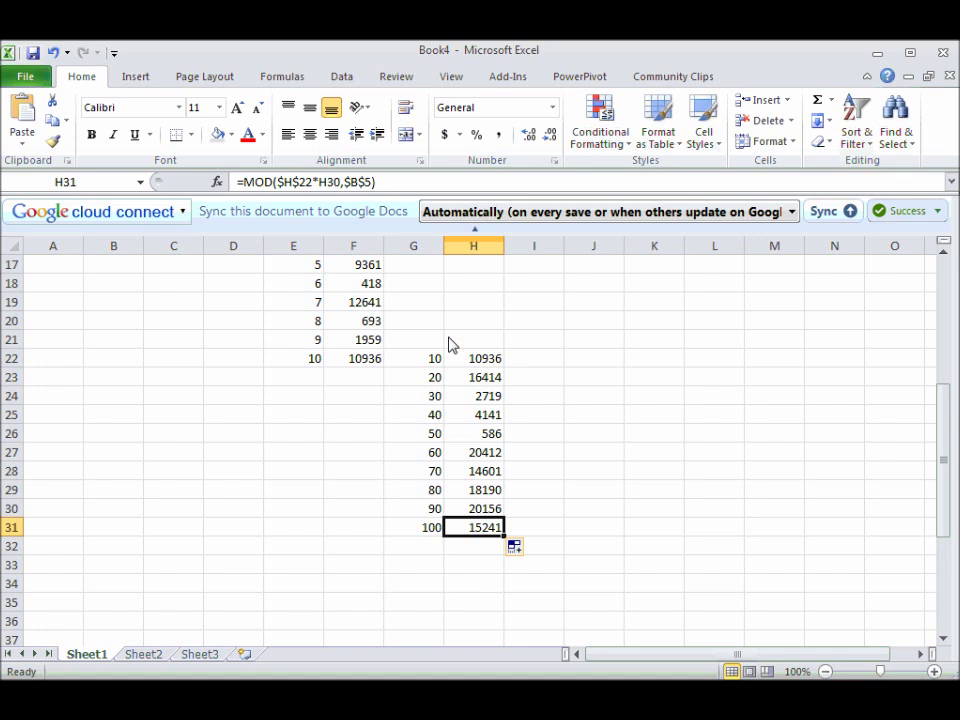
Enter exponent 100 in I31 and link J31 to its result with =H31
key("Right")
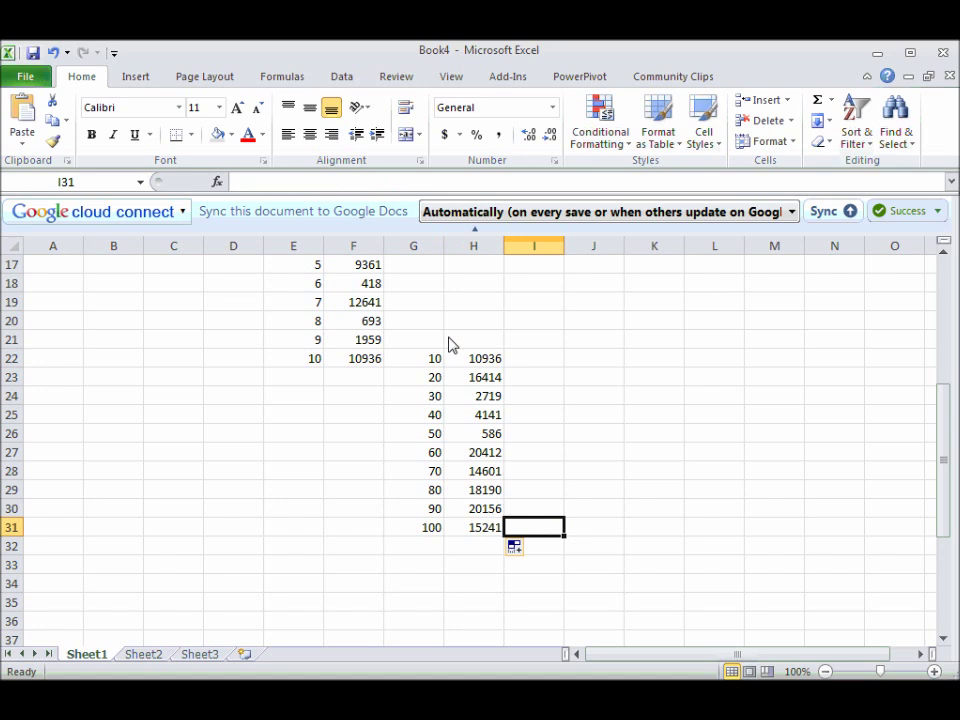
type("100")
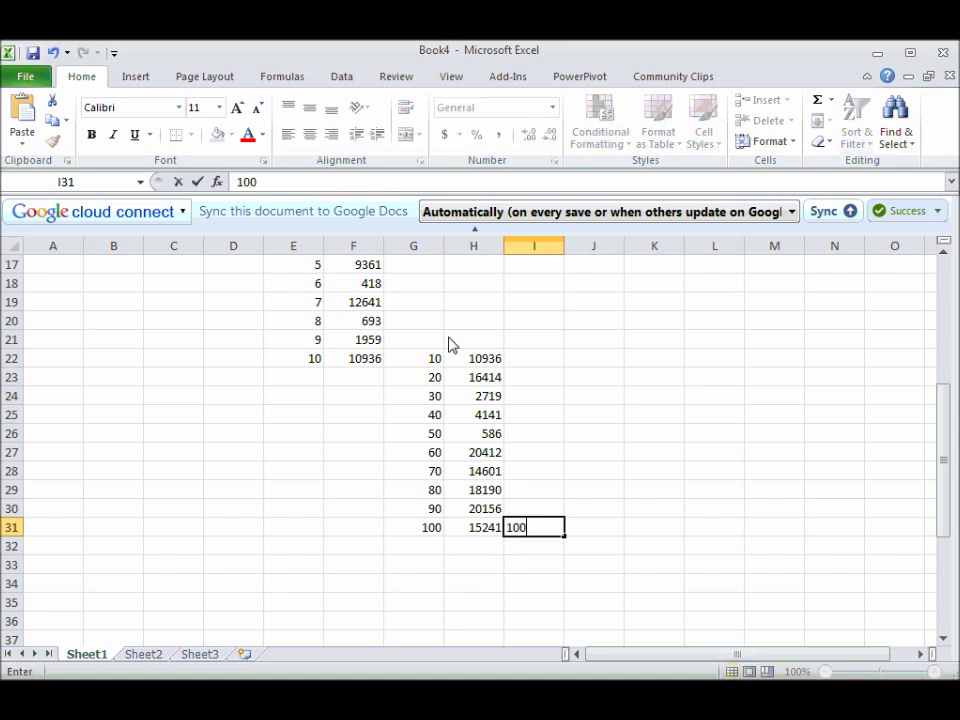
key("Right")
type("=")
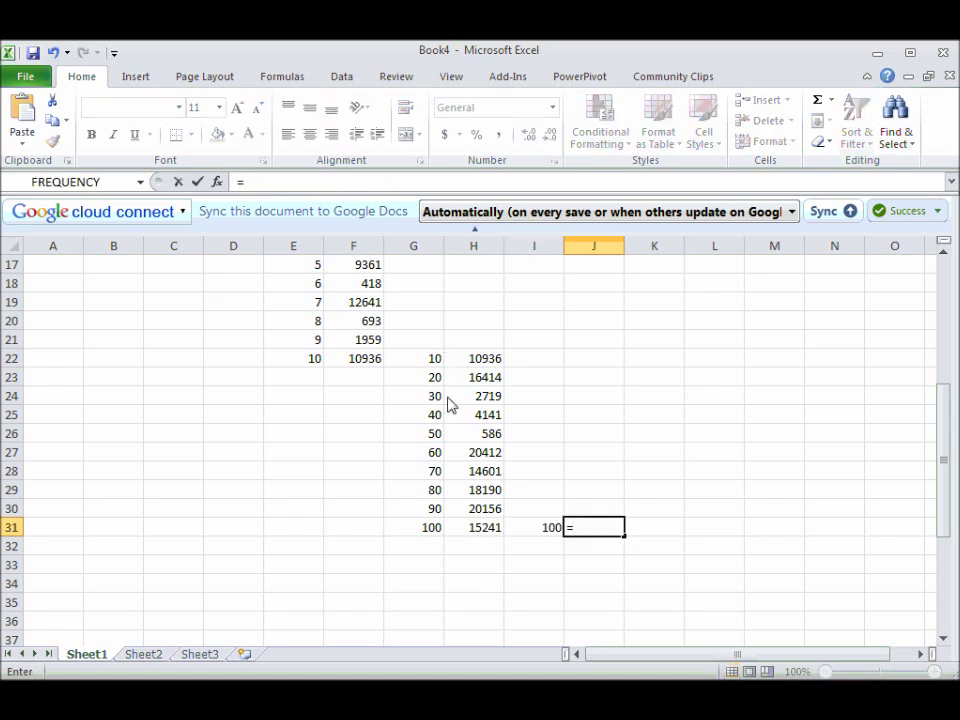
left_click(489, 532)
key("Return")
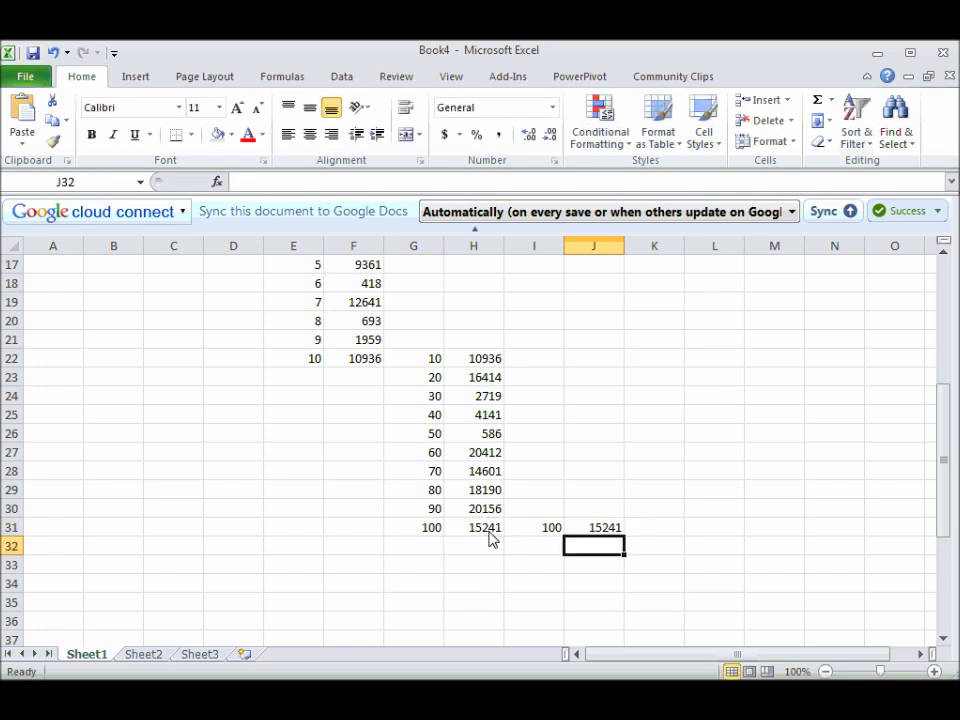
Enter the exponents 200, 300, 400, 500, 600 and 700 in I32 to I37
left_click(537, 550)
type("200")
key("Return")
type("300")
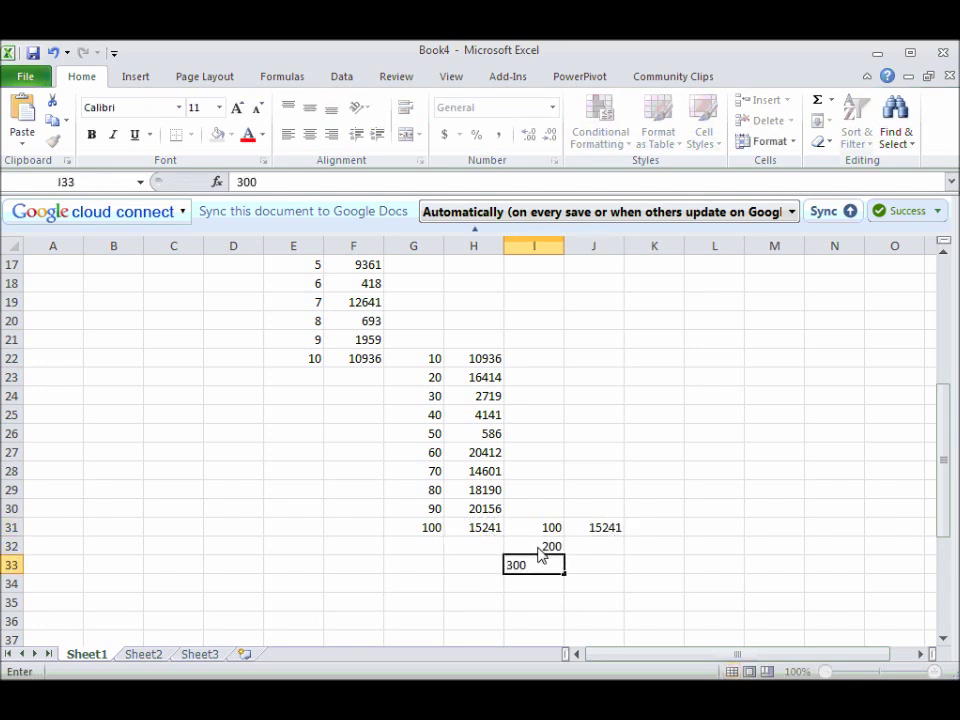
key("Return")
type("40")
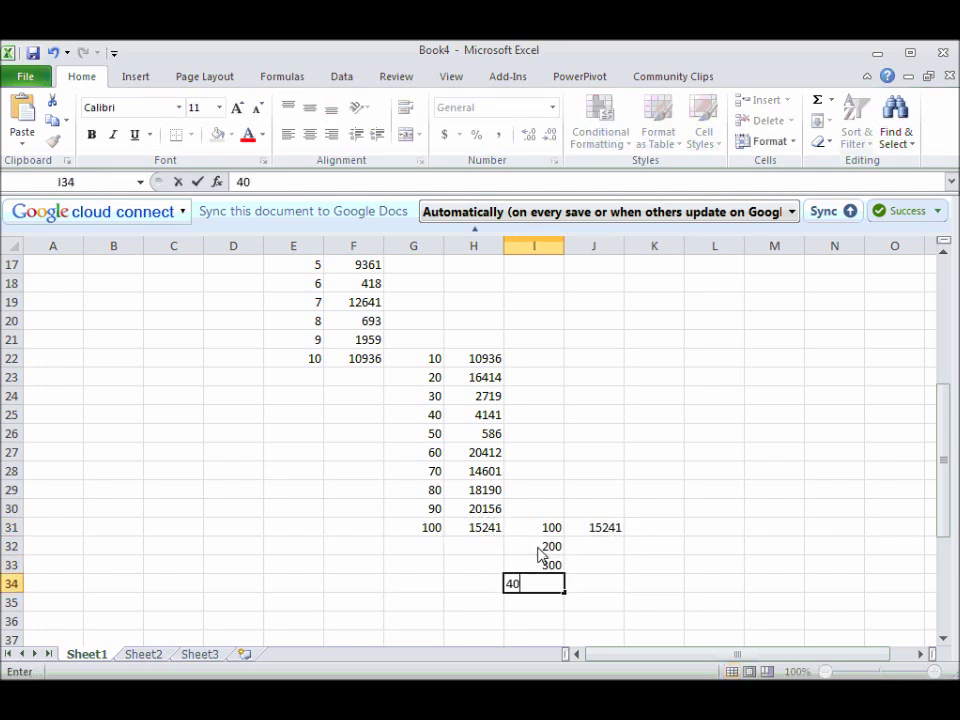
type("0")
key("Return")
type("500")
key("Return")
type("600")
key("Return")
type("700")
key("Return")
key("Up")
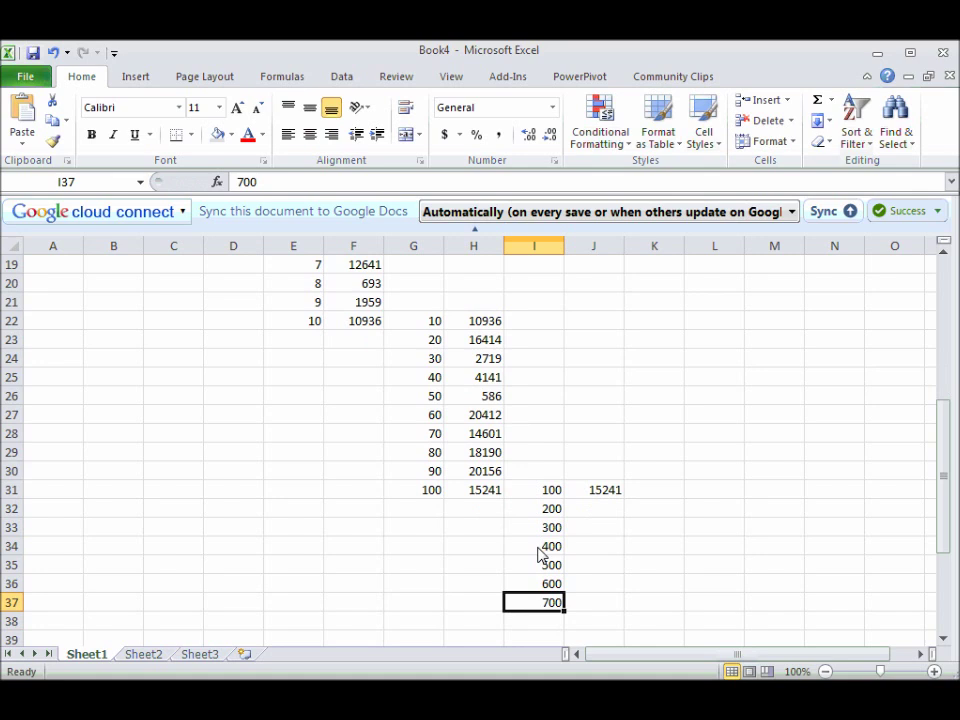
Check the public exponent e in B7 against the hundreds listed in column I
key("Page_Up")
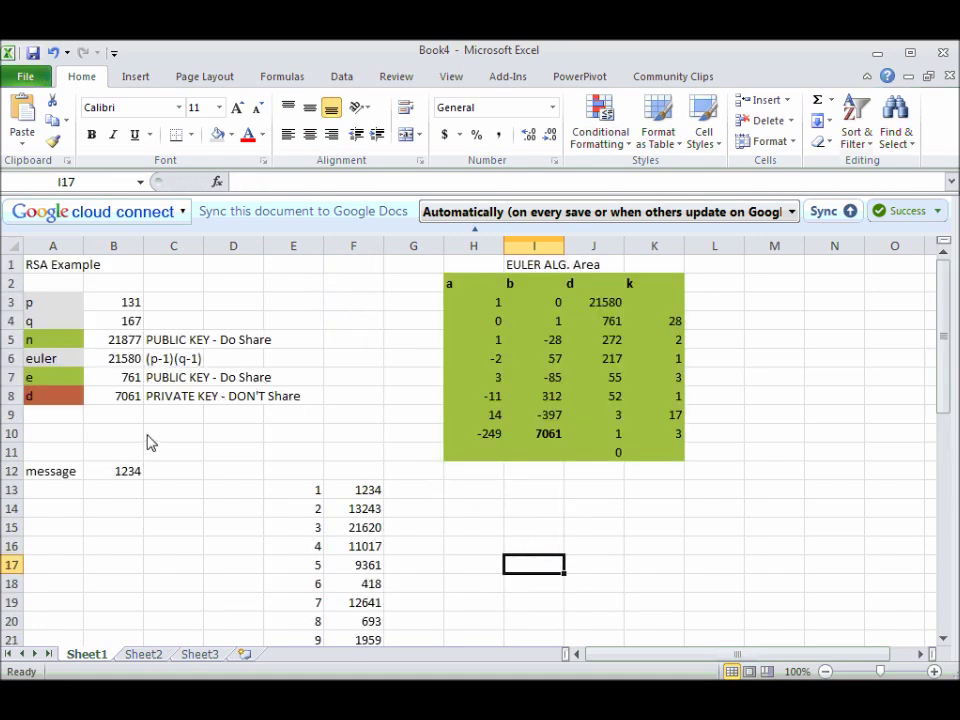
left_click(134, 379)
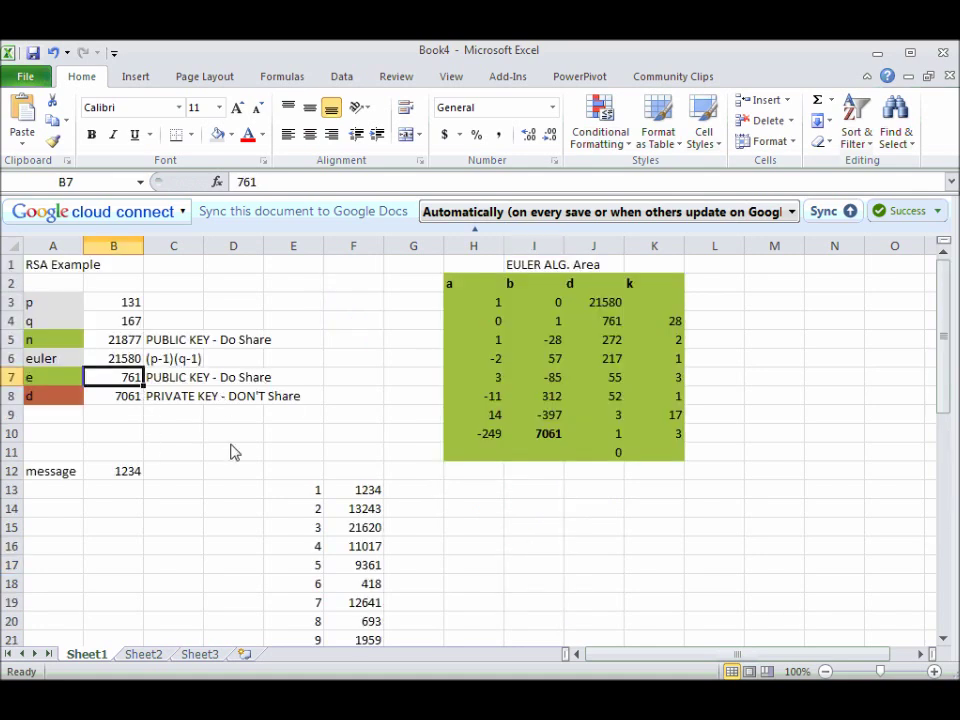
key("Page_Down")
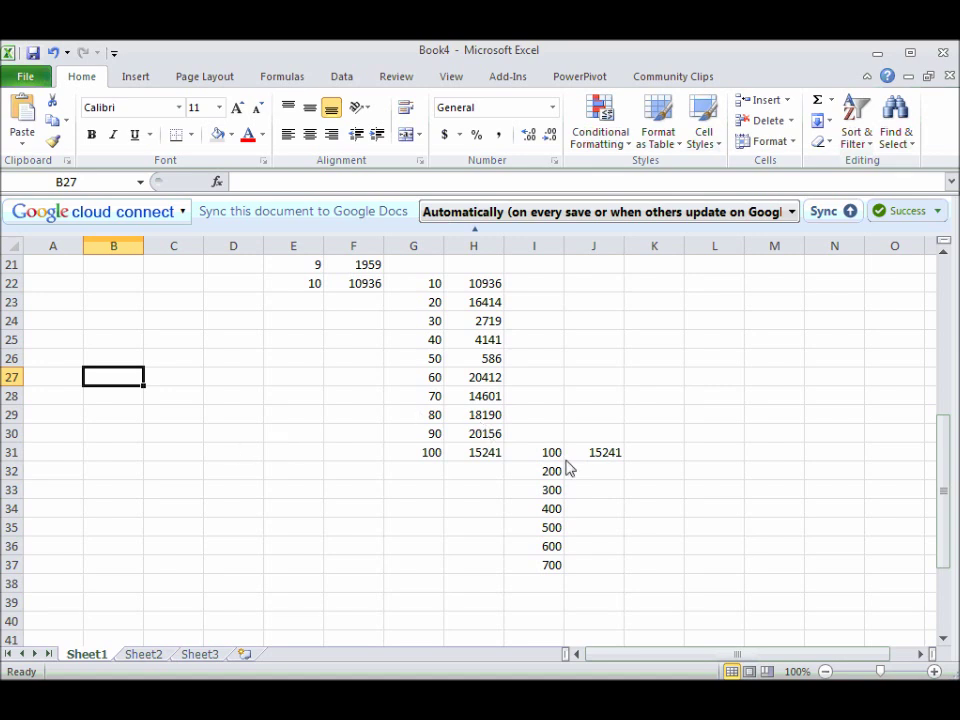
Enter =MOD($J$31*J31,$B$4) in J32 to compute the power for exponent 200
left_click(607, 457)
left_click(600, 477)
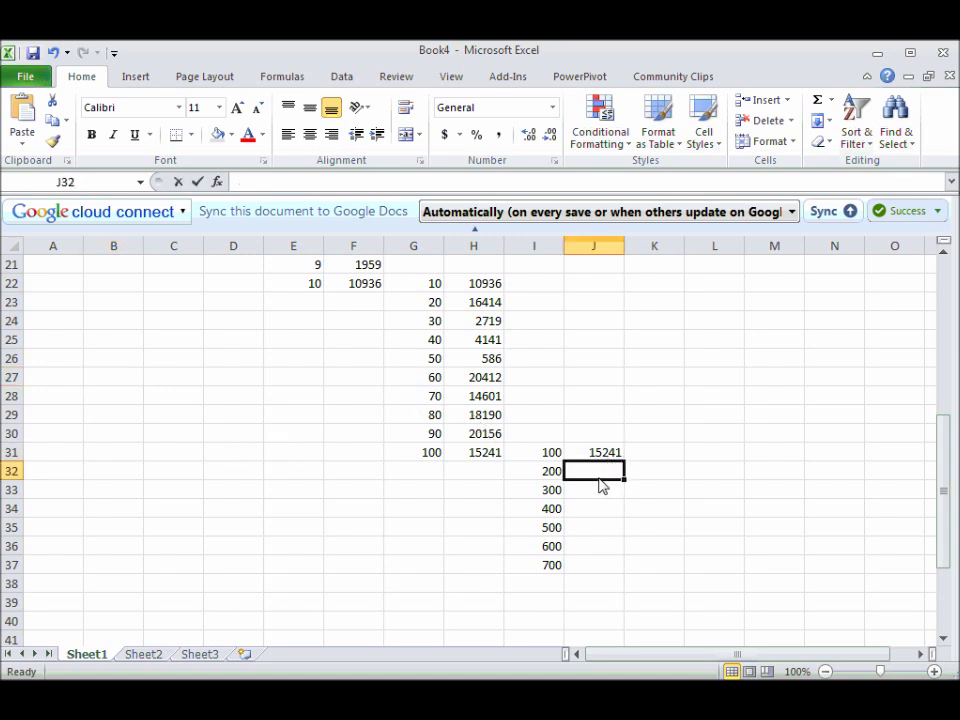
type("=MOD(")
left_click(596, 456)
type("*")
left_click(596, 456)
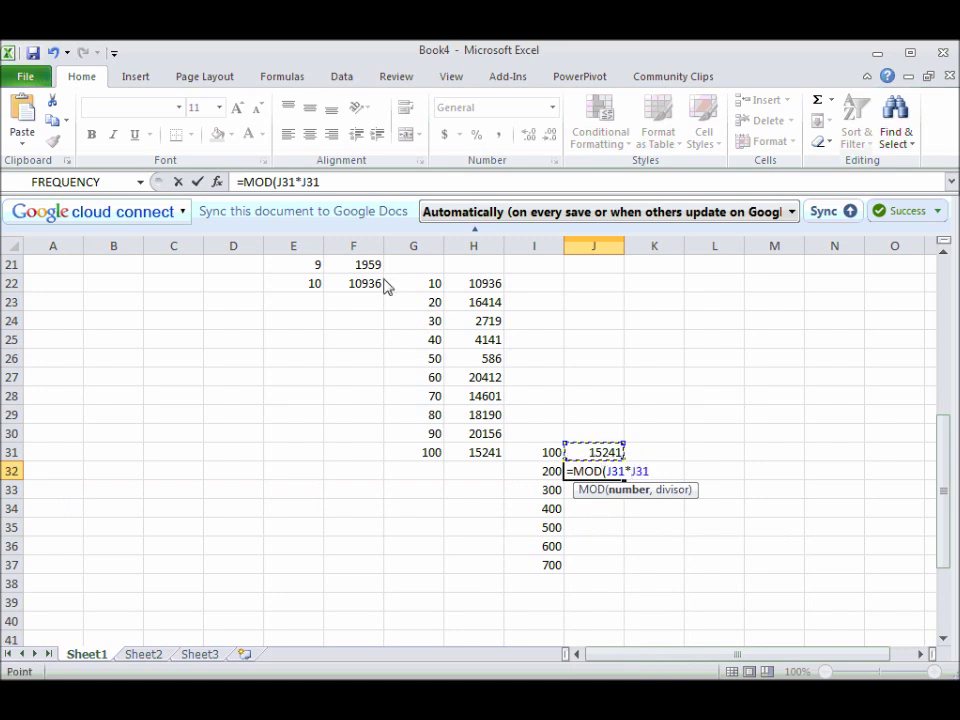
left_click(279, 184)
type("$")
key("Right")
type("$")
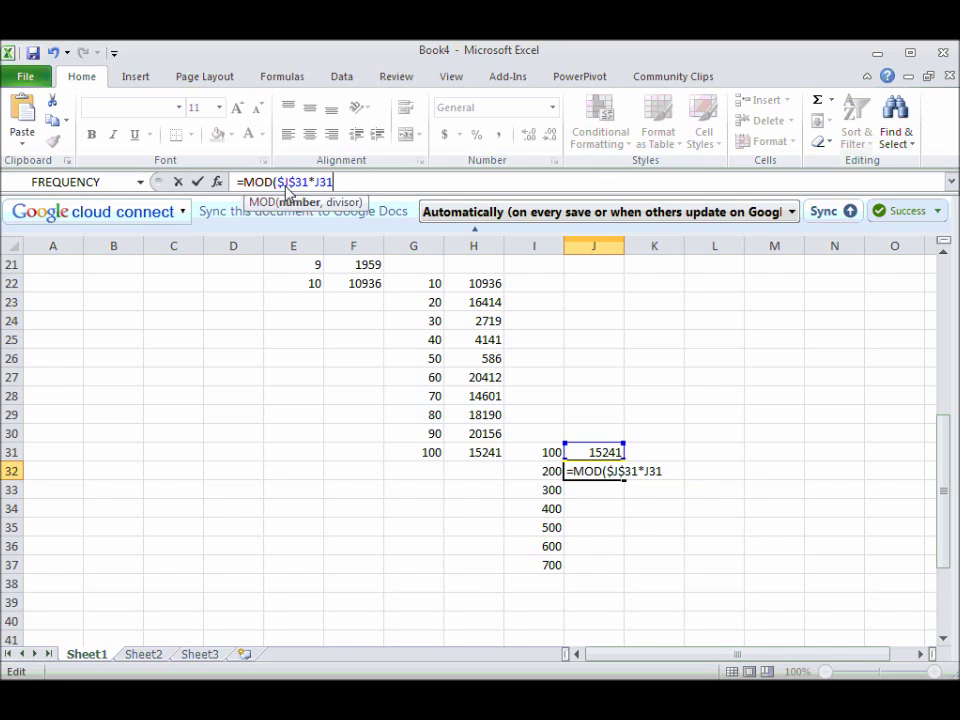
key("End")
type(",")
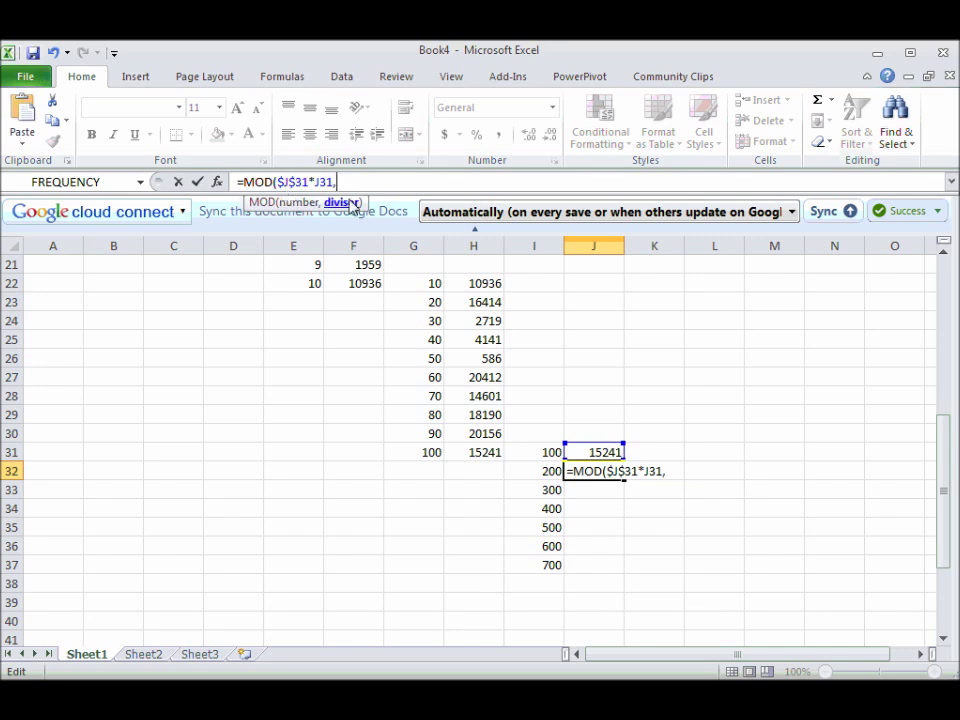
type("$")
type("b")
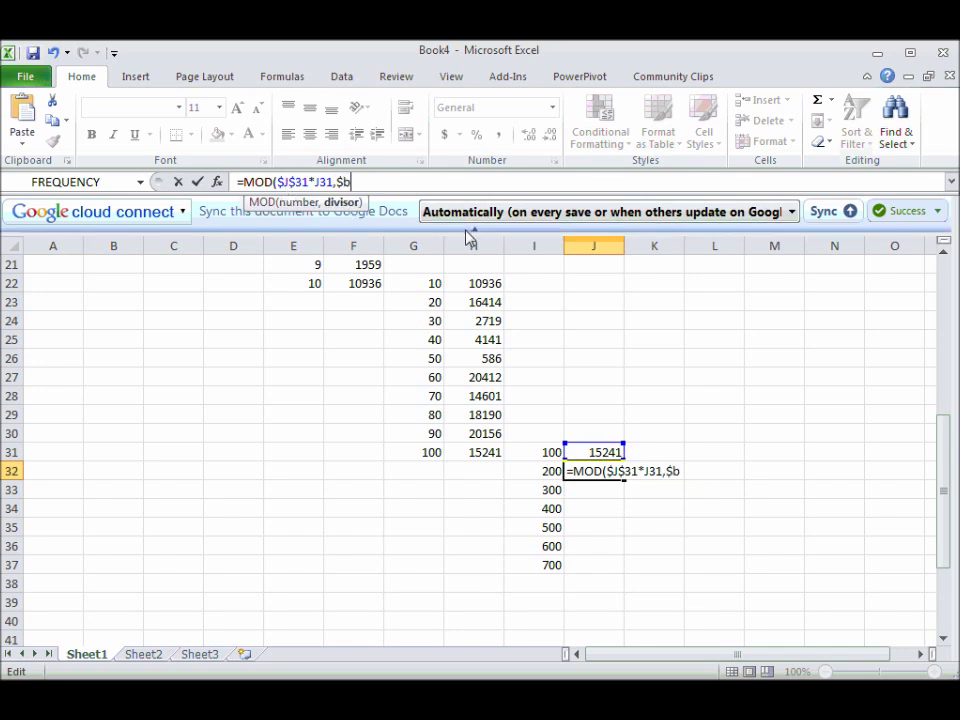
type("$4")
key("BackSpace")
type("$4)")
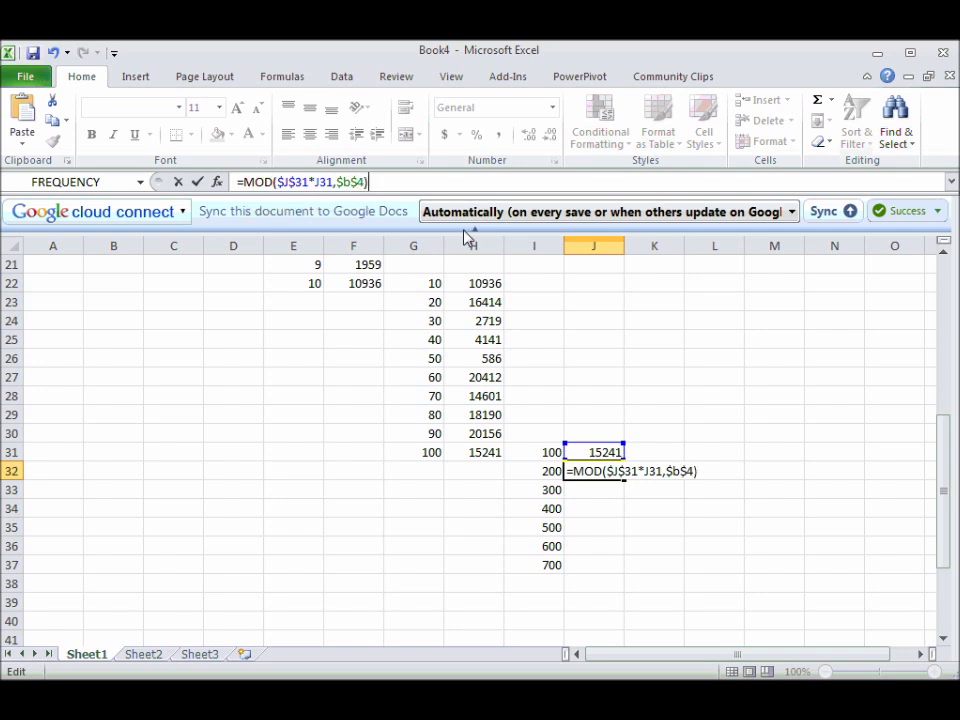
key("Return")
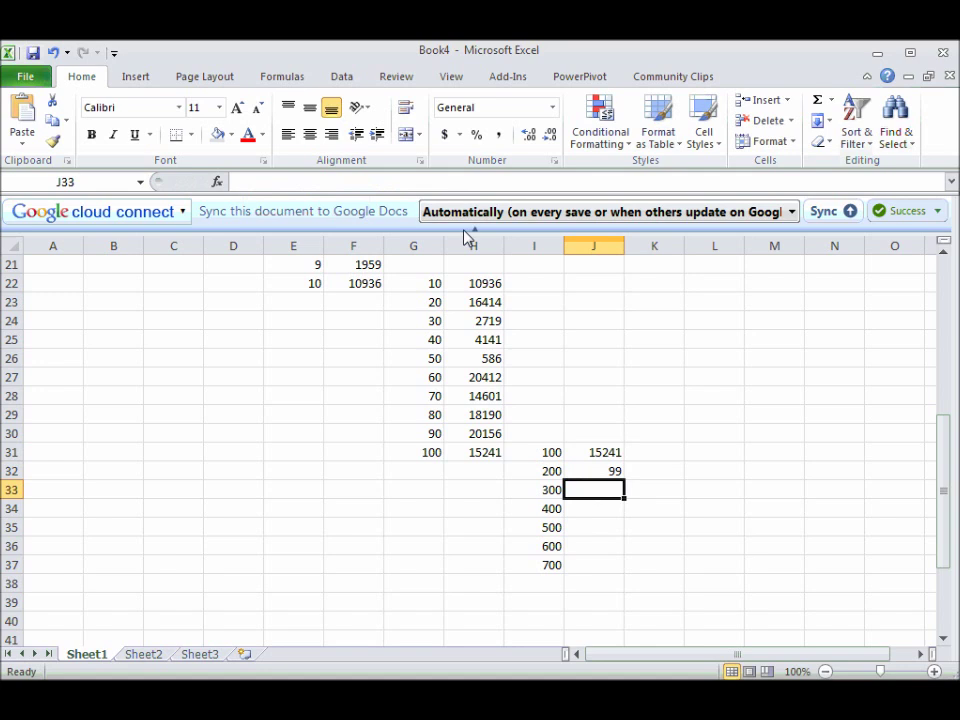
Fill the MOD formula from J32 down to J37 for exponents 300 to 700
left_click(610, 472)
left_click_drag(624, 480, 630, 600)
Write the exponent rule example 2^5 * 2^3 = 2^8 in A14, and clear the cell again
left_click_drag(943, 444, 934, 326)
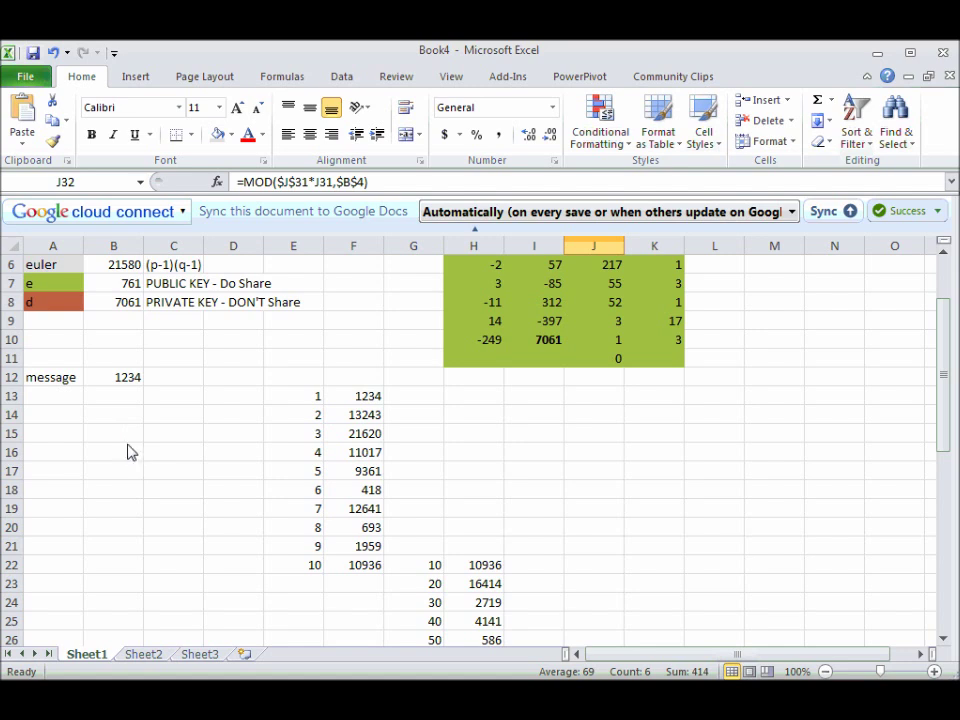
left_click(68, 418)
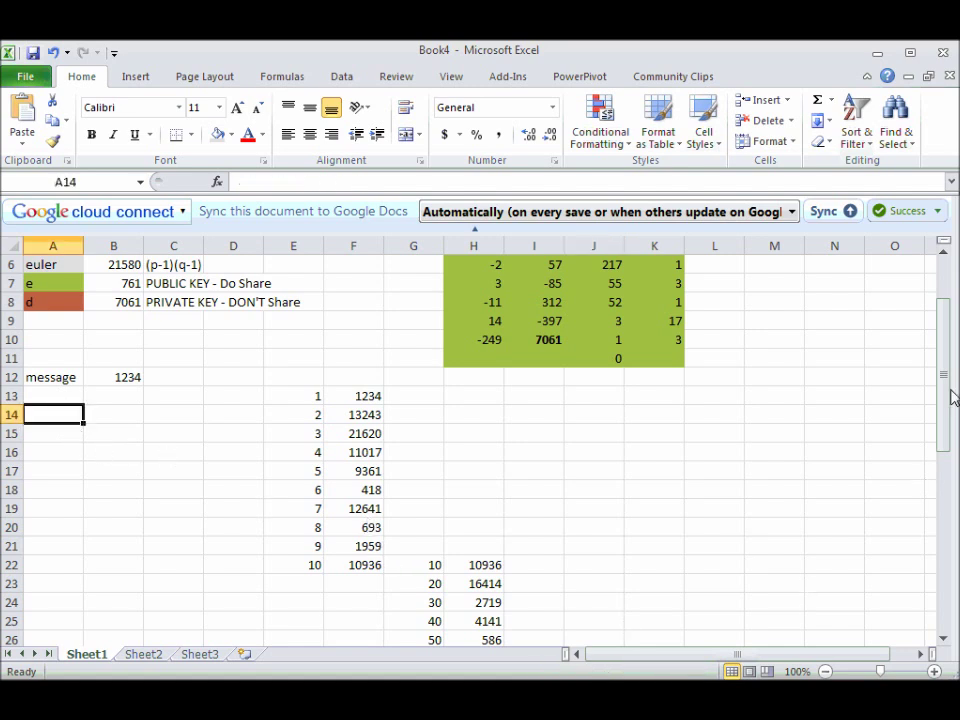
mouse_move(946, 392)
left_mouse_down()
mouse_move(945, 405)
mouse_move(939, 392)
left_mouse_up()
type("2^5 * 2^3 = 2^8")
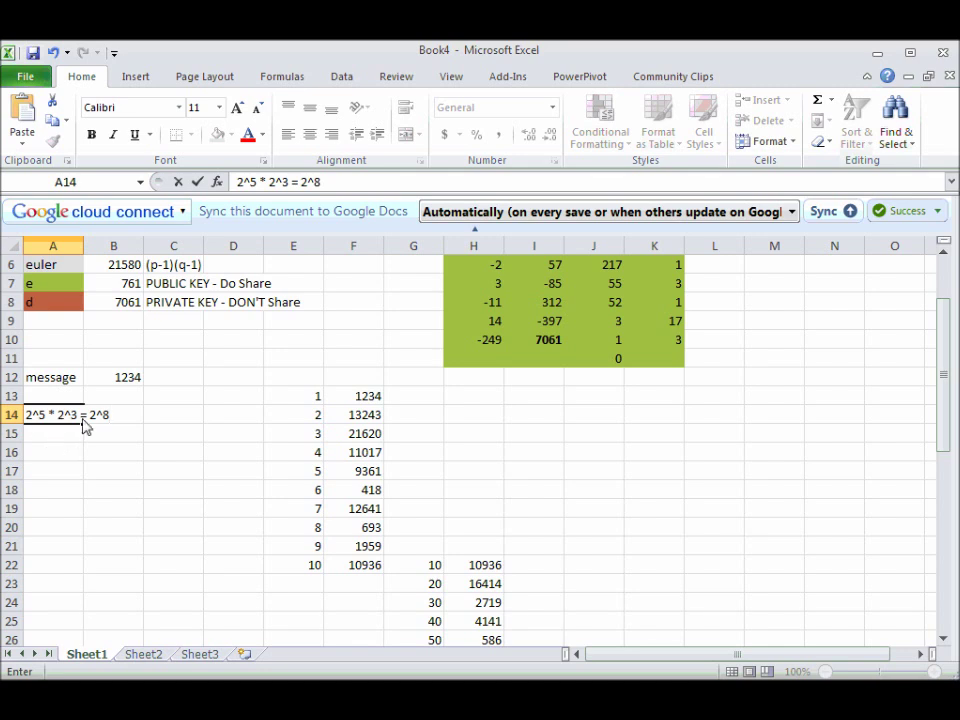
key("Return")
key("Up")
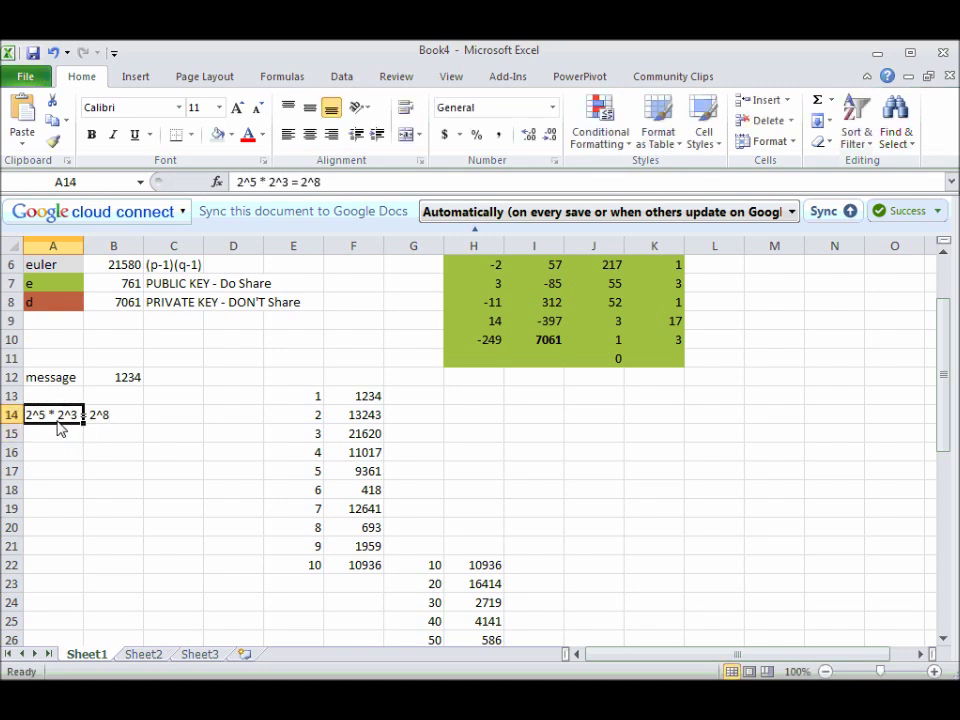
key("Delete")
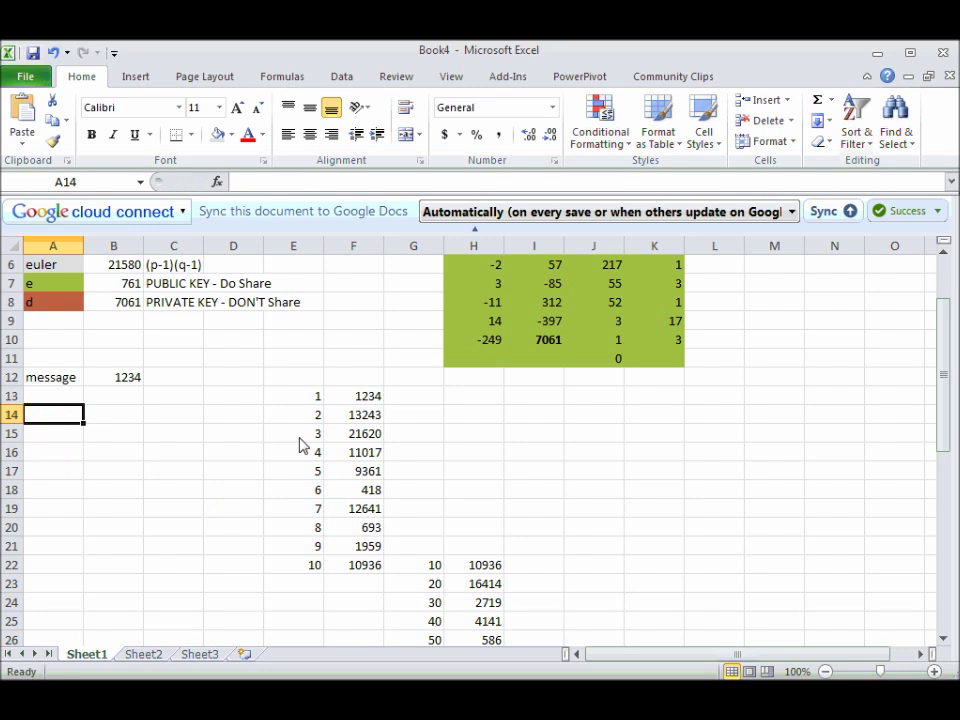
Enter exponent 600 in A15 and link B15 to its result with =J36
left_click(125, 283)
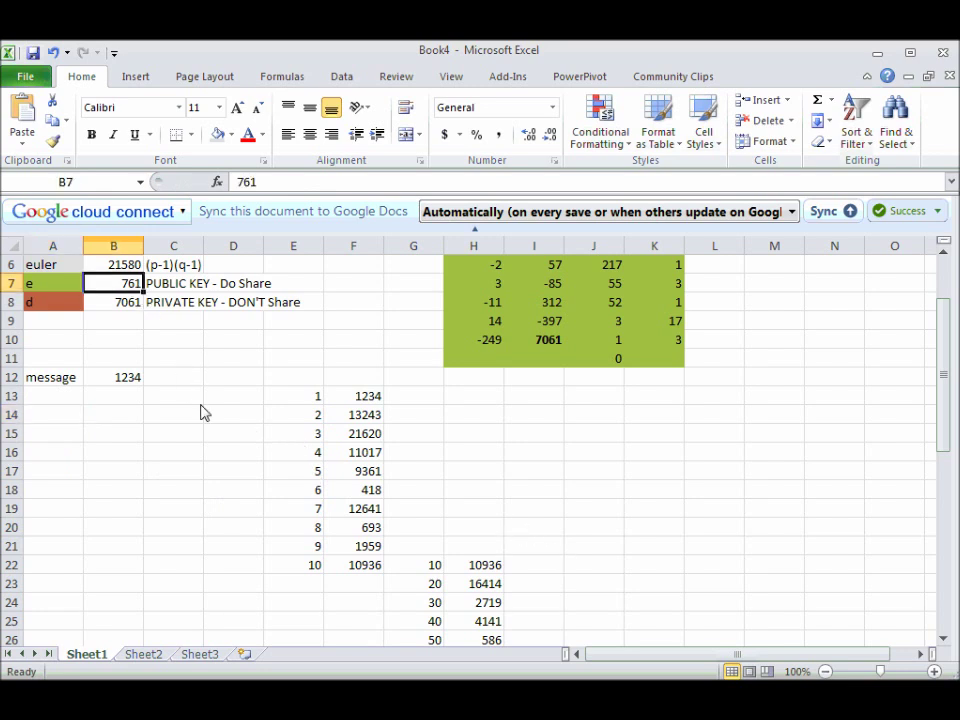
left_click(57, 421)
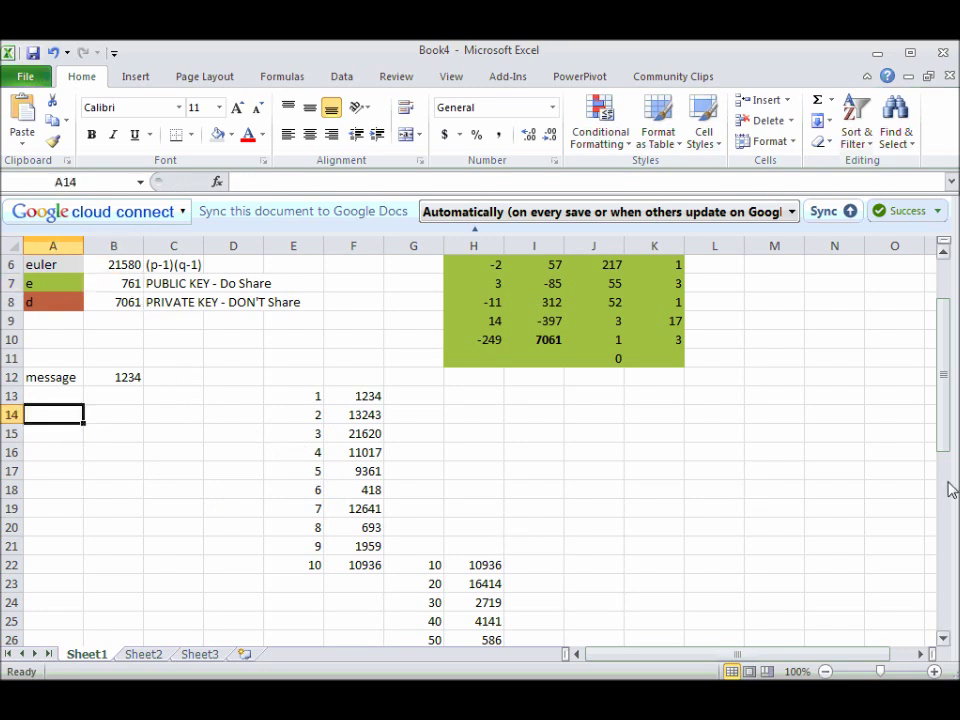
left_click_drag(945, 422, 948, 549)
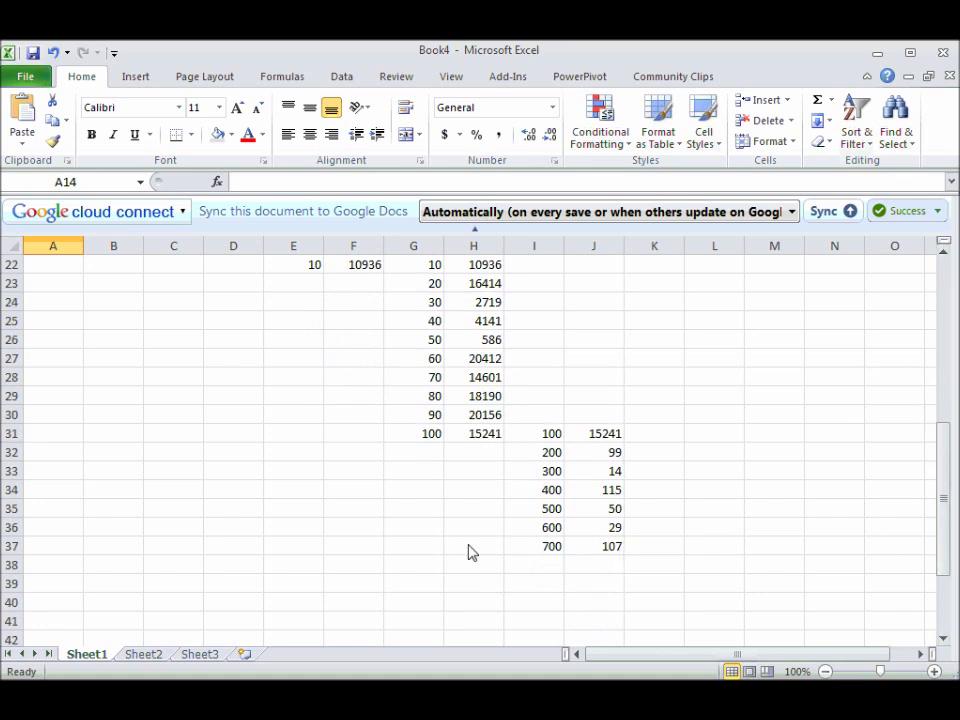
left_click(550, 529)
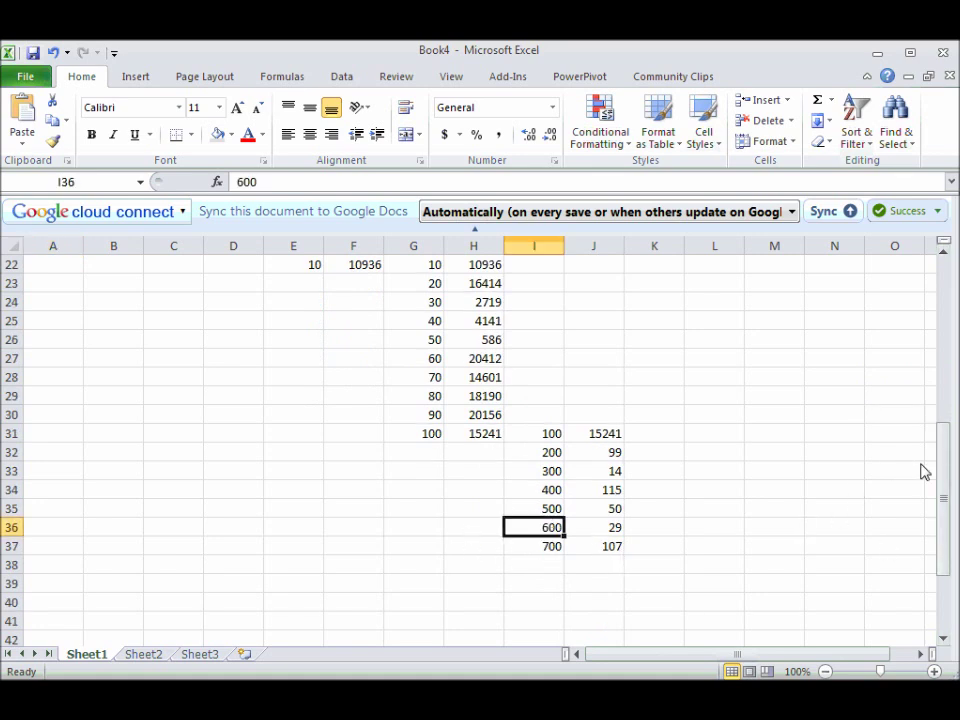
left_click(597, 533)
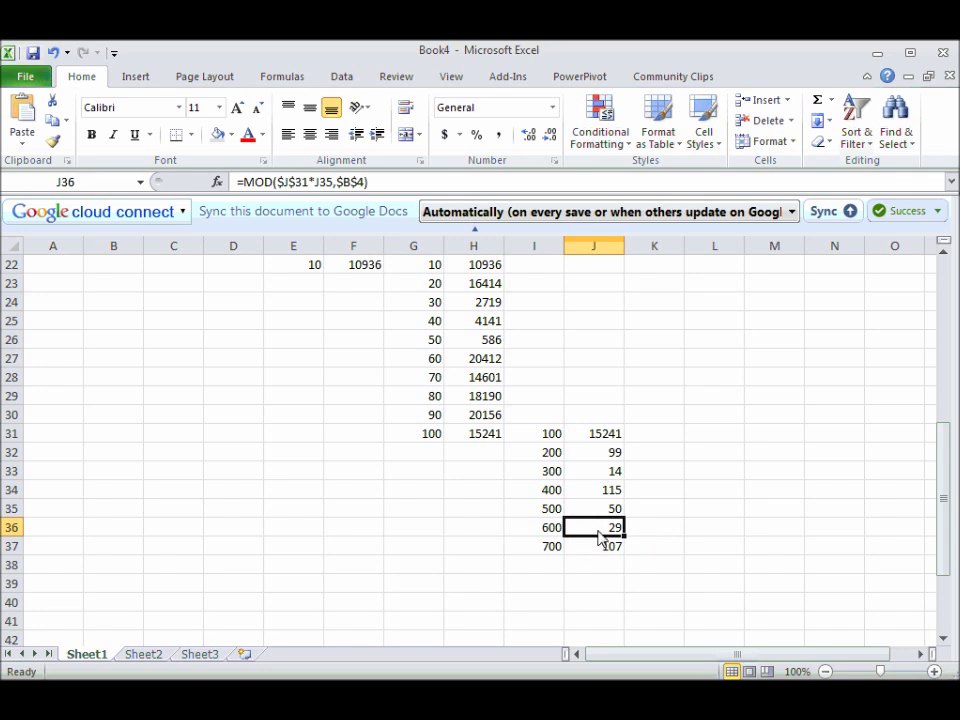
left_click_drag(943, 517, 921, 377)
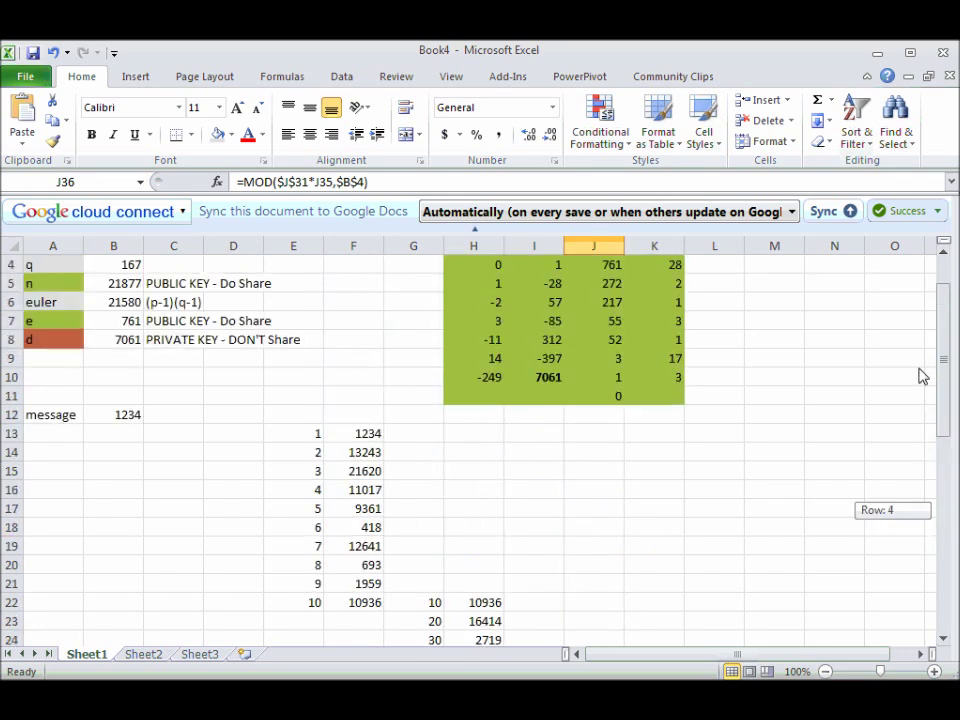
left_click(70, 477)
type("600")
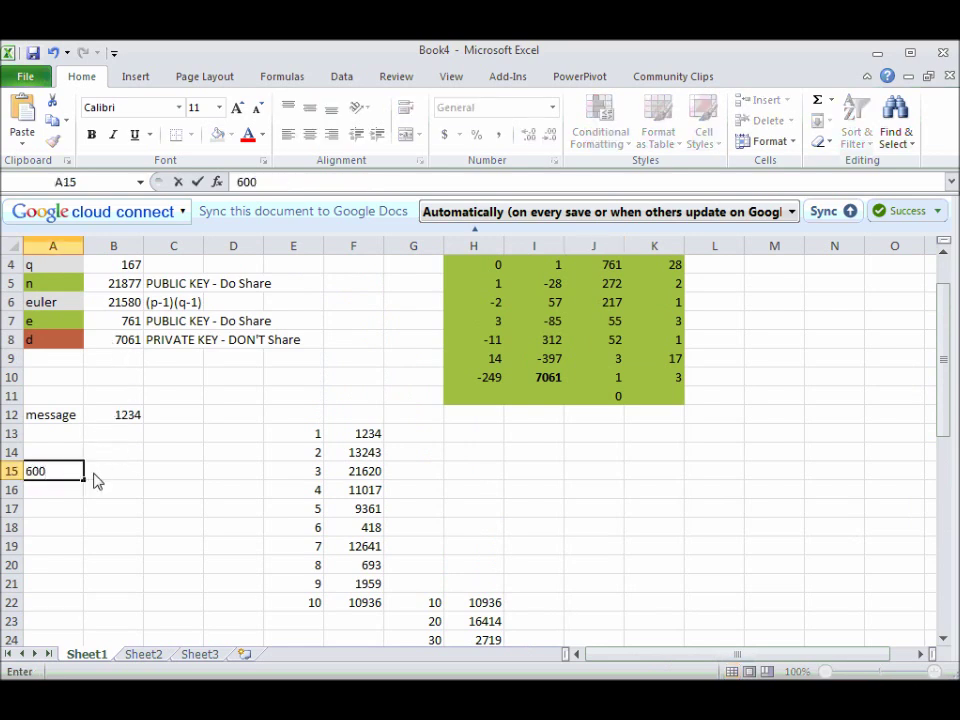
key("Tab")
type("=")
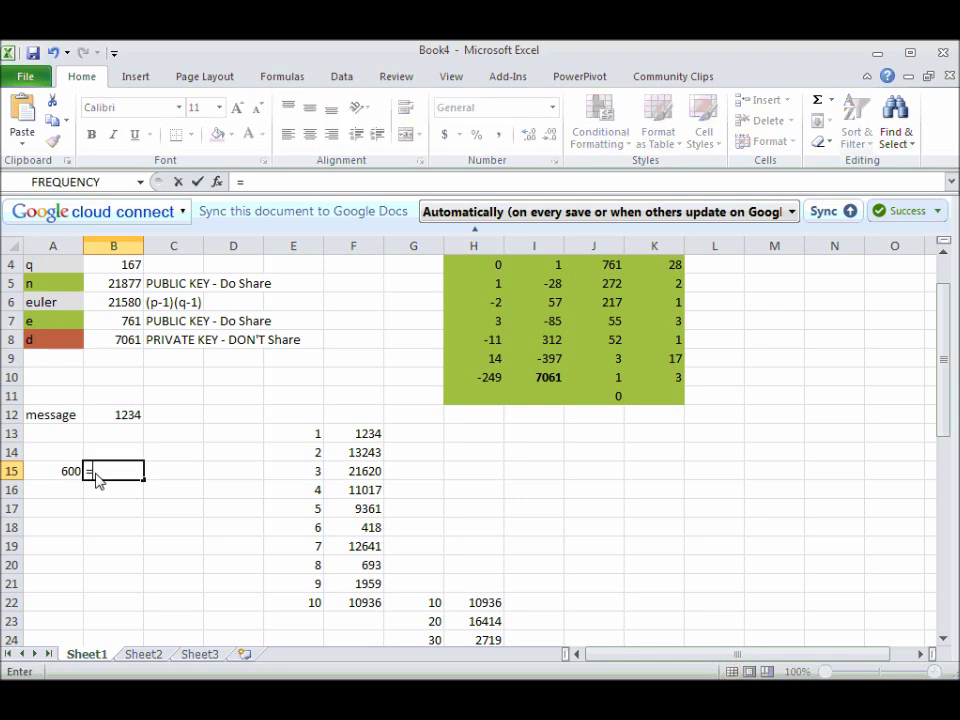
left_click_drag(939, 429, 939, 574)
left_click(617, 526)
key("Return")
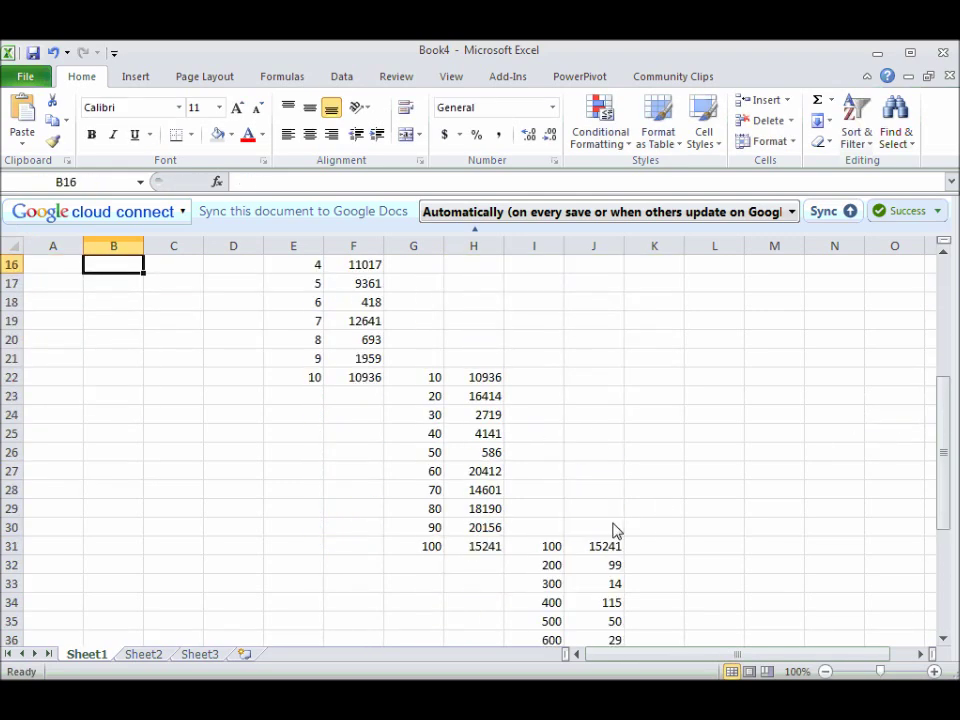
Enter exponent 100 in A16 and link B16 to its result with =H31
key("Up")
key("Up")
key("Left")
key("Up")
key("Up")
key("Down")
key("Down")
key("Down")
key("Down")
type("100")
key("Tab")
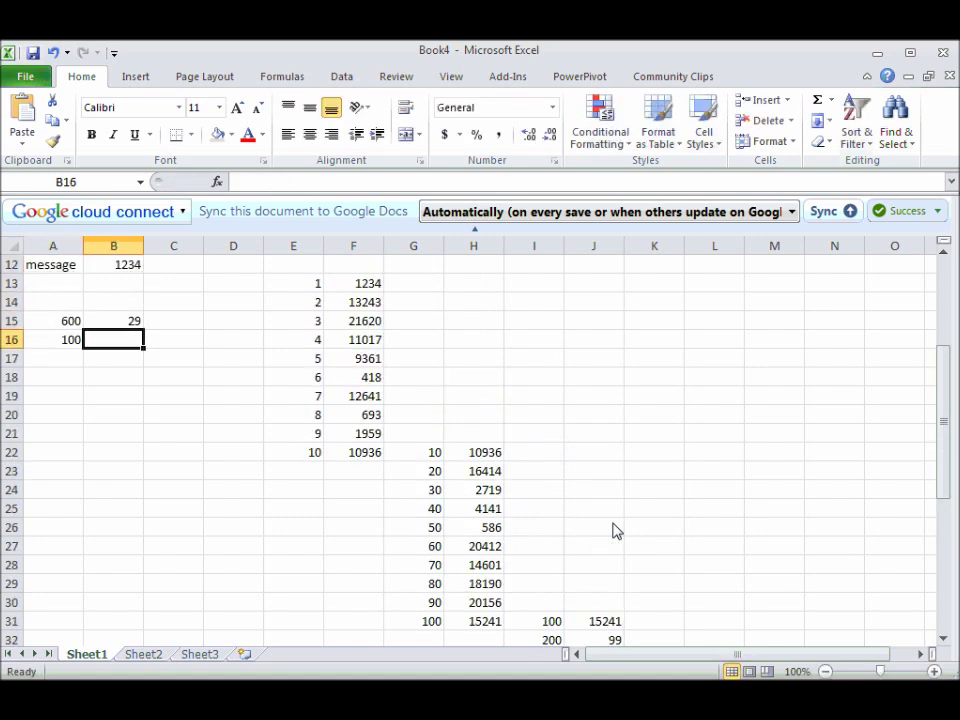
left_click(471, 627)
left_click(139, 352)
type("=")
left_click(480, 626)
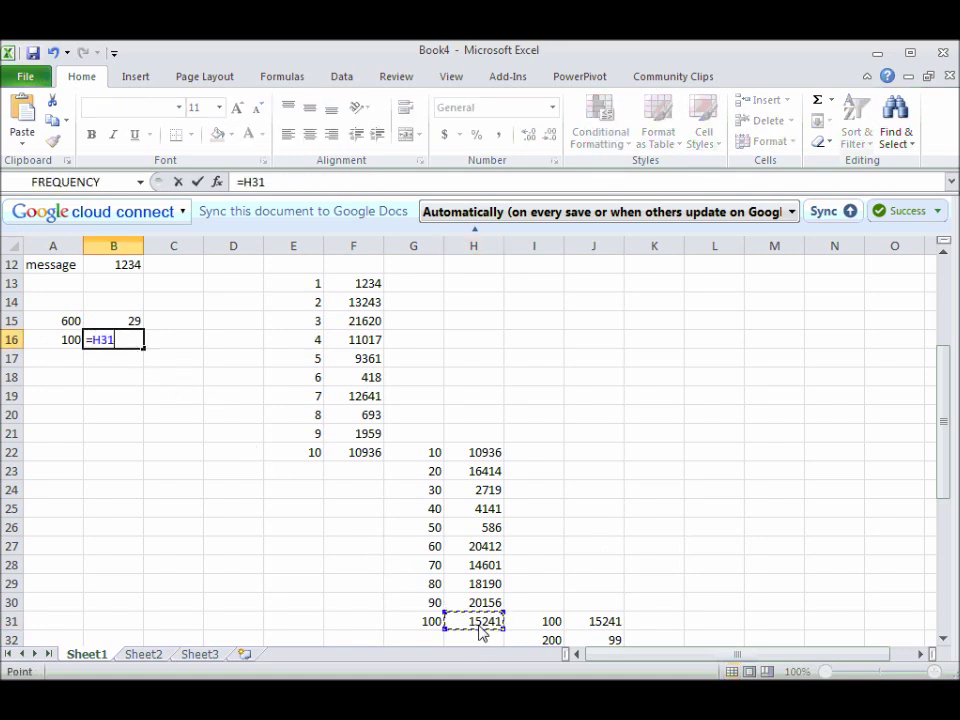
key("Return")
Enter exponent 60 in A17 and link B17 to its result with =H27
left_click(63, 362)
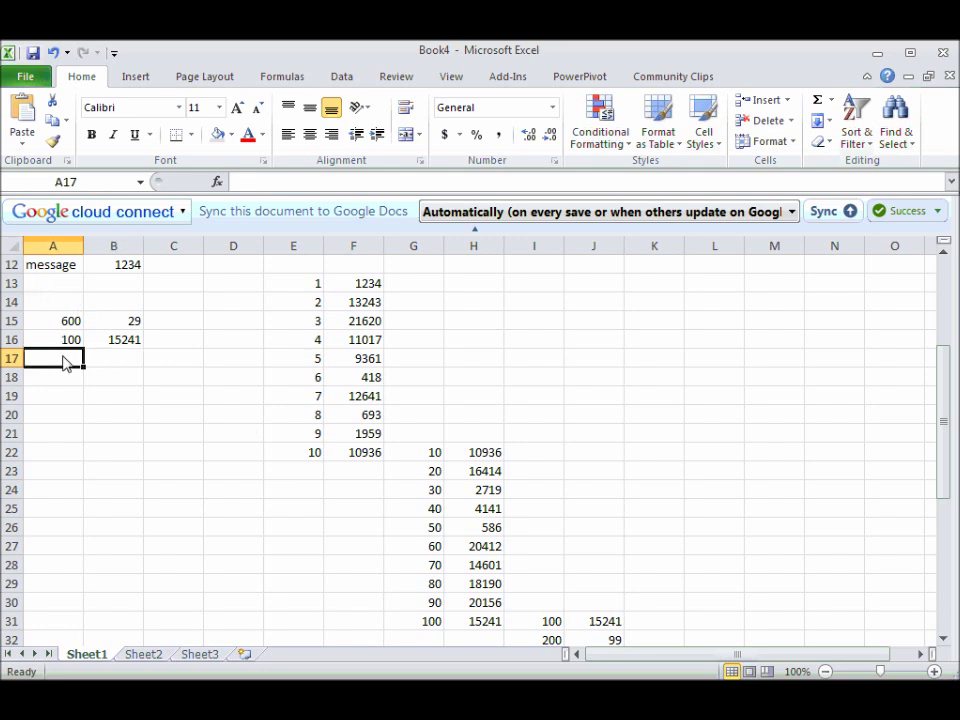
type("60")
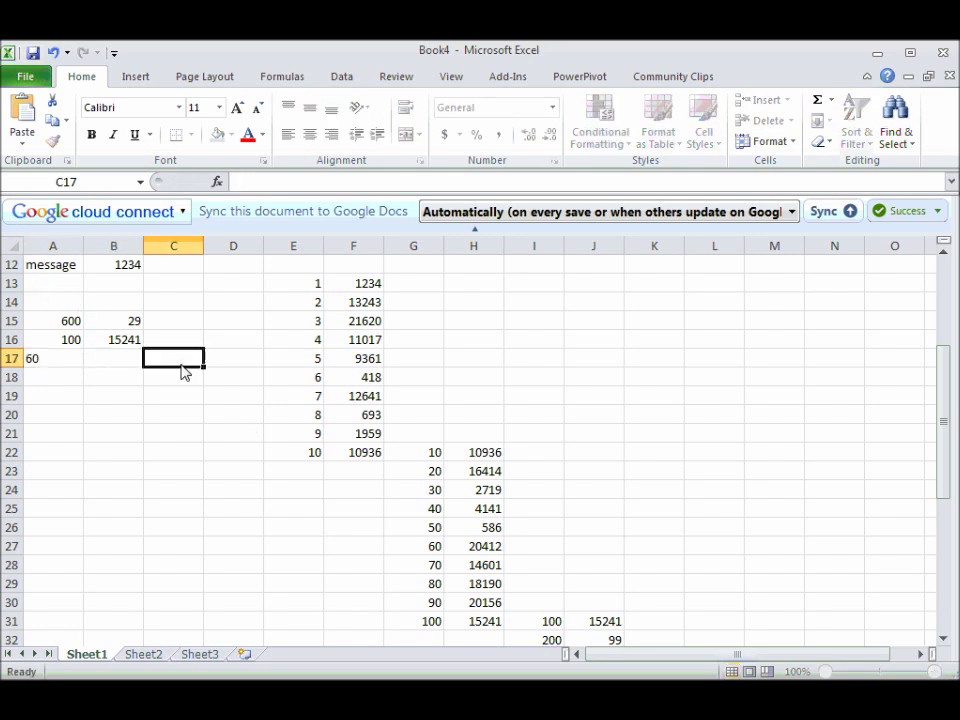
left_click(158, 362)
left_click(116, 363)
type("=")
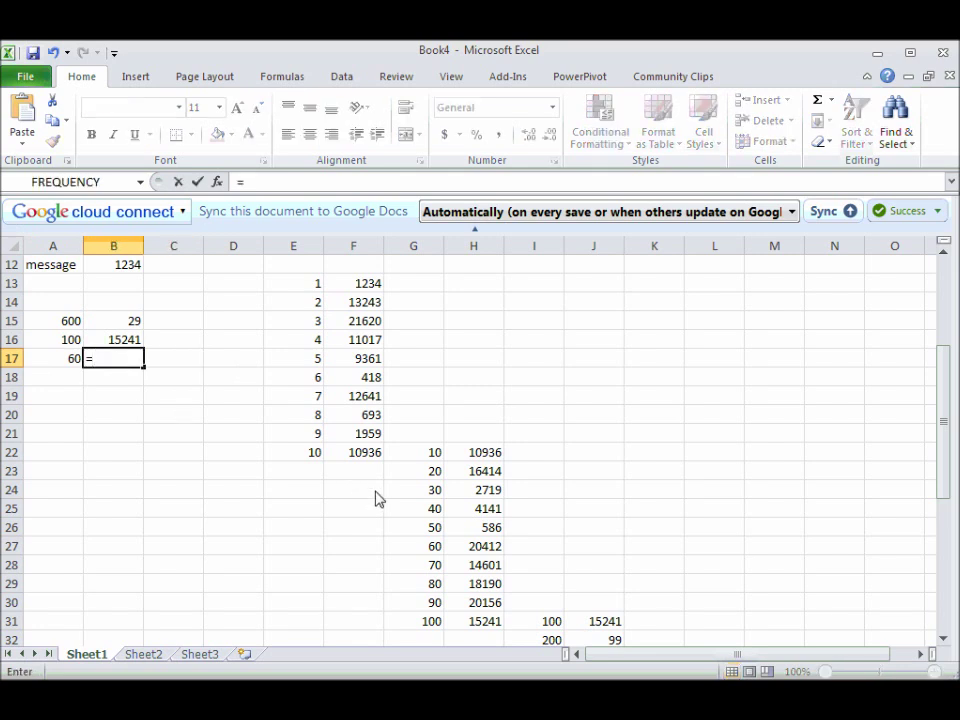
left_click(468, 549)
key("Return")
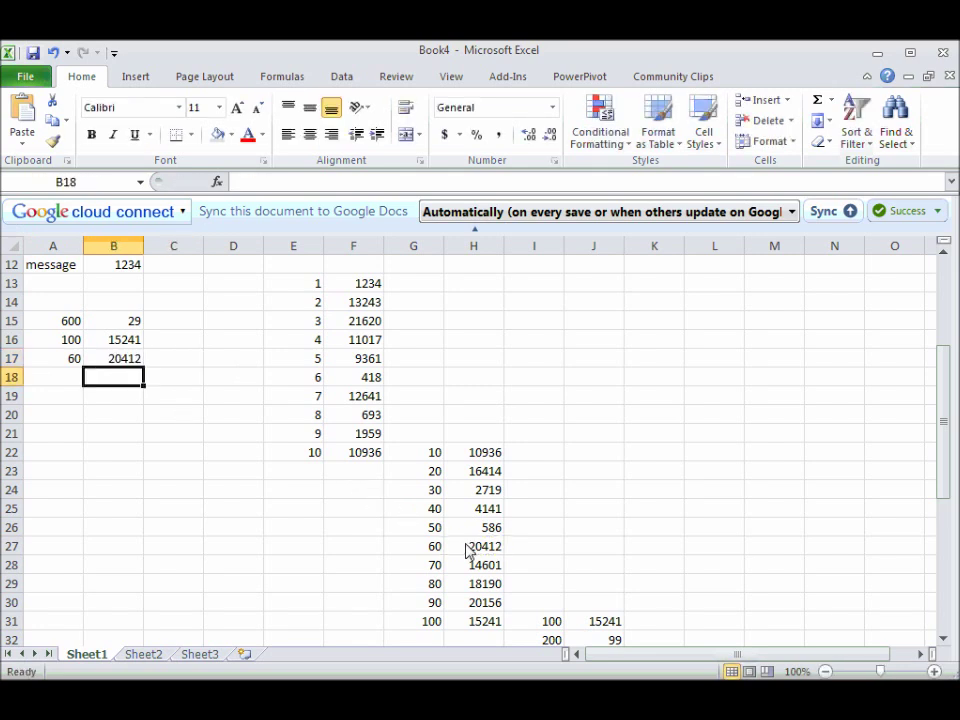
Enter exponent 1 in A18 and link B18 to its result with =F13
left_click(57, 382)
type("1")
left_click(128, 387)
type("=")
left_click(370, 286)
key("Return")
Add up the exponents A15 to A18 with a SUM formula in A19
left_click(56, 399)
type("=SUM(")
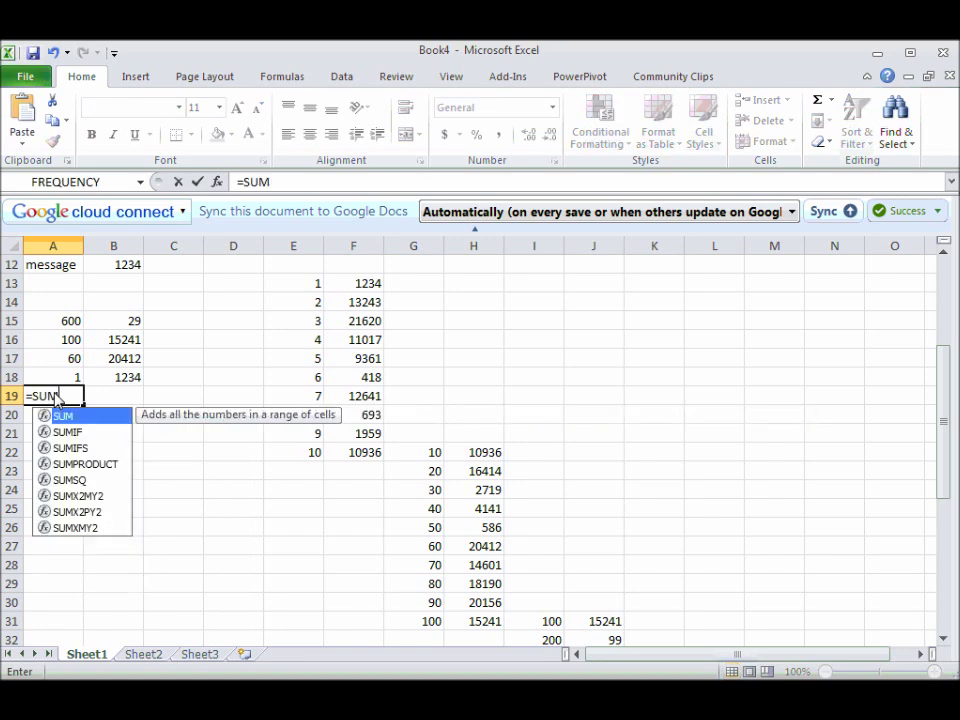
left_click(56, 378)
left_click_drag(56, 378, 51, 328)
key("Return")
left_click(127, 398)
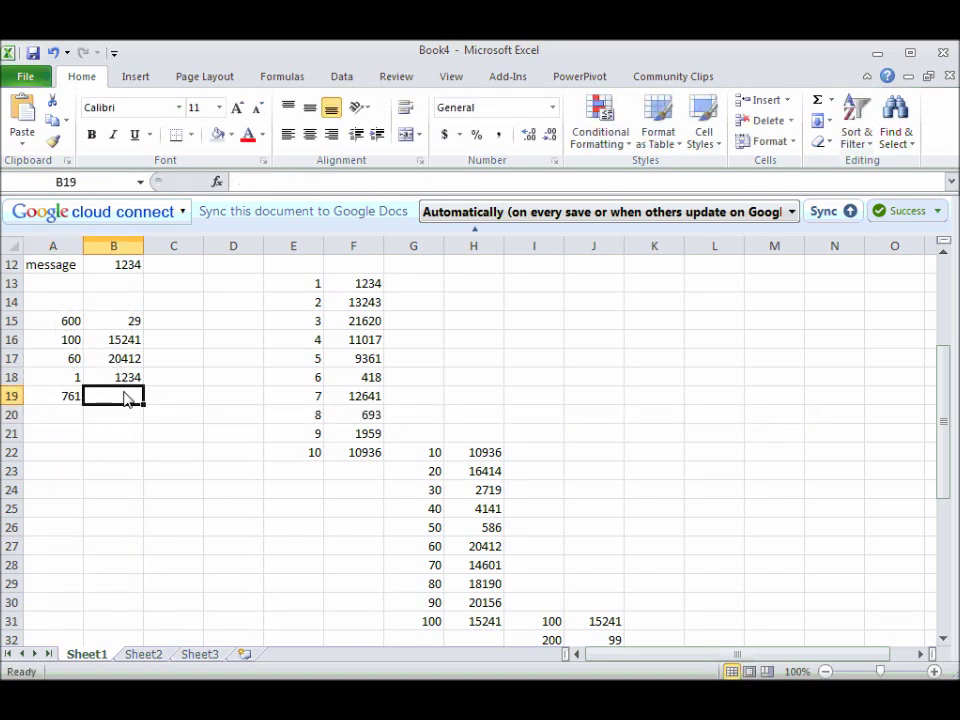
type("=")
key("Escape")
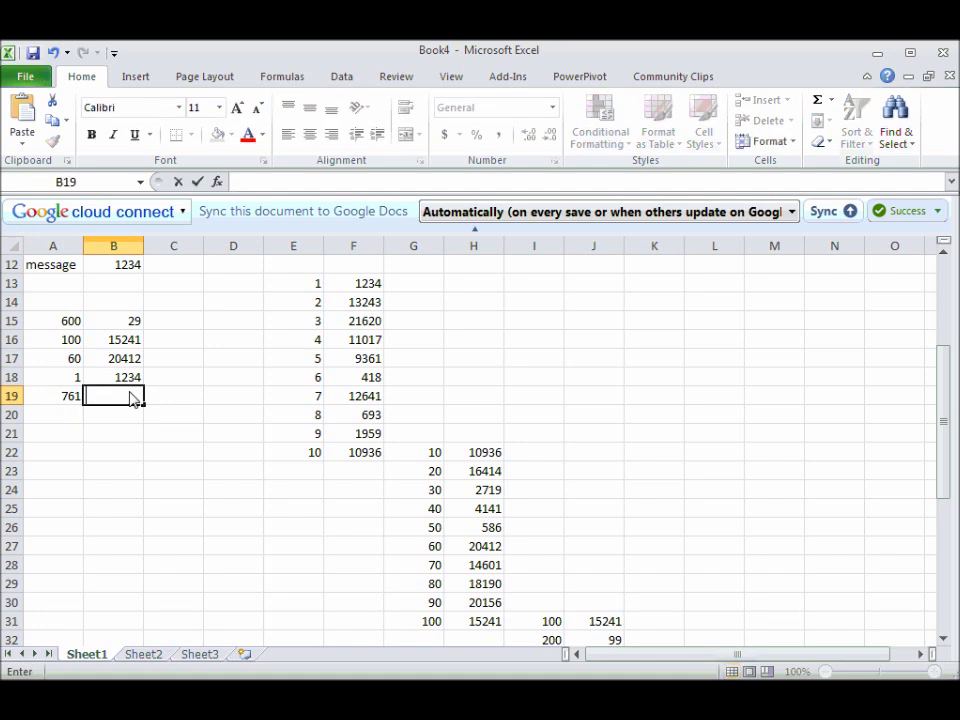
left_click(173, 343)
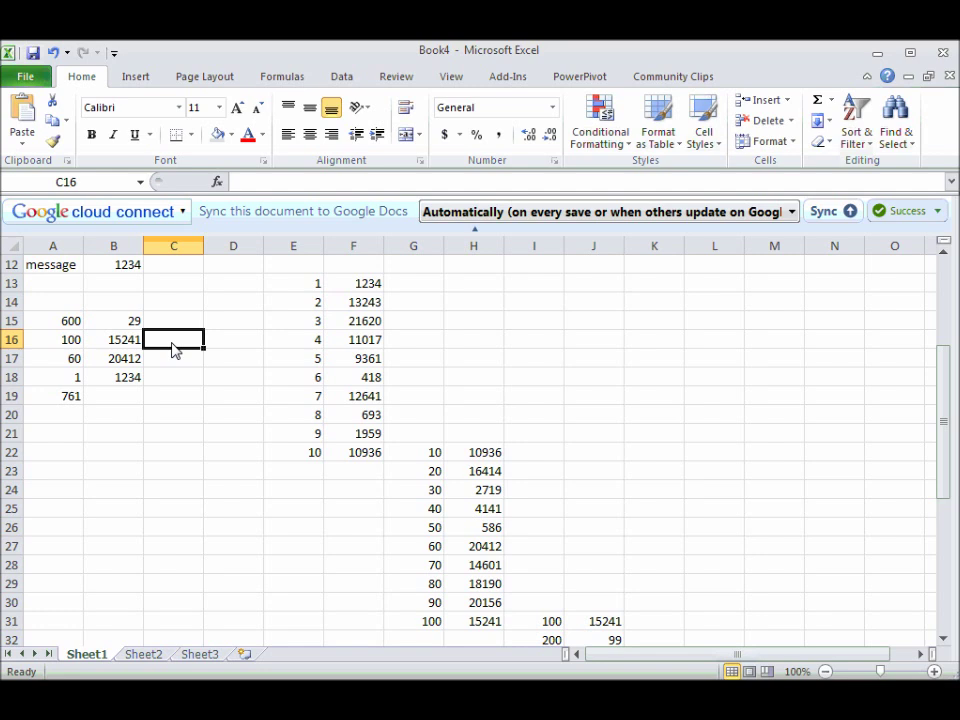
type("=")
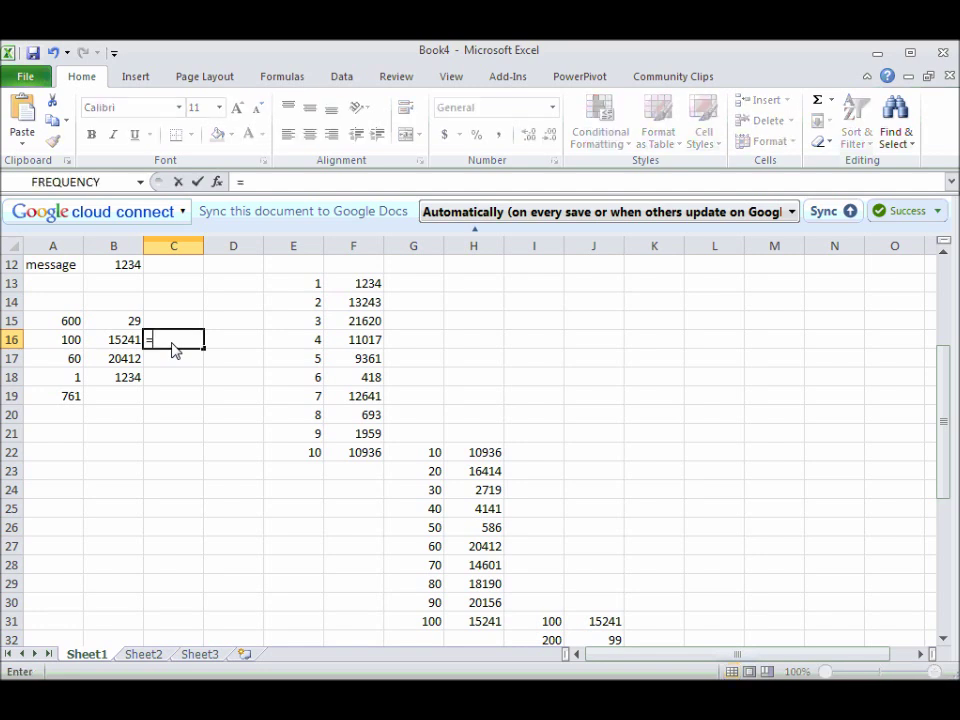
type("MOD")
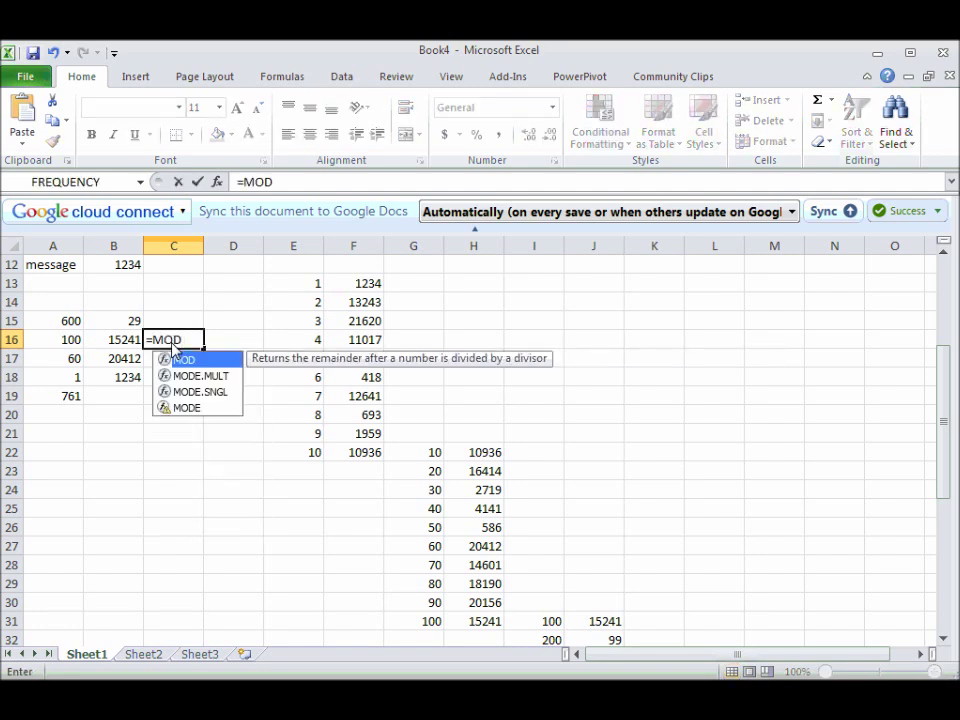
type("(")
left_click(134, 324)
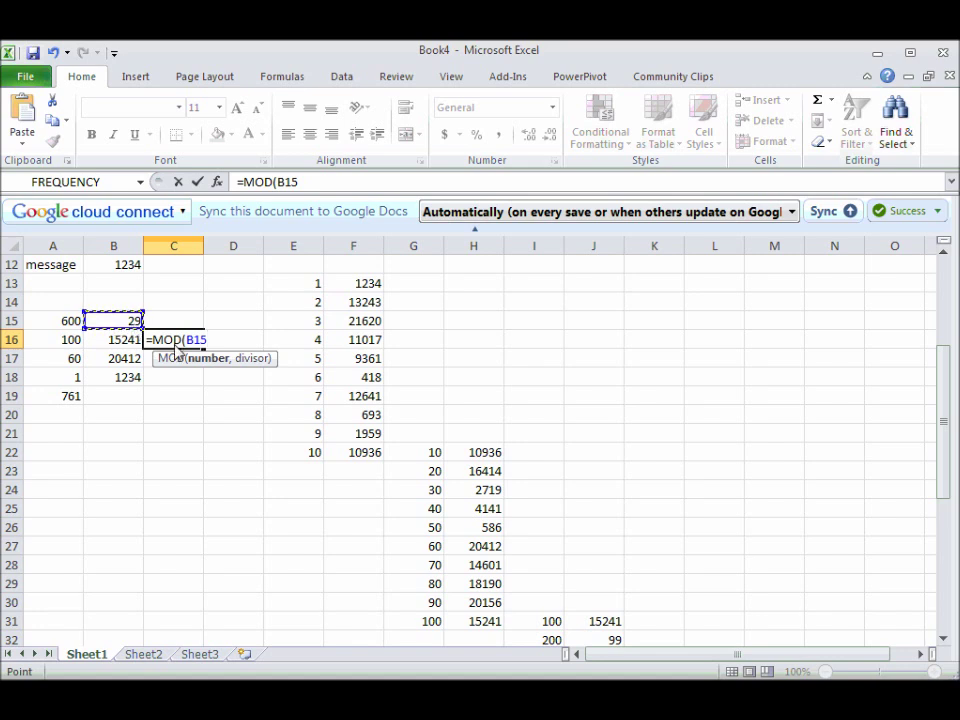
key("Escape")
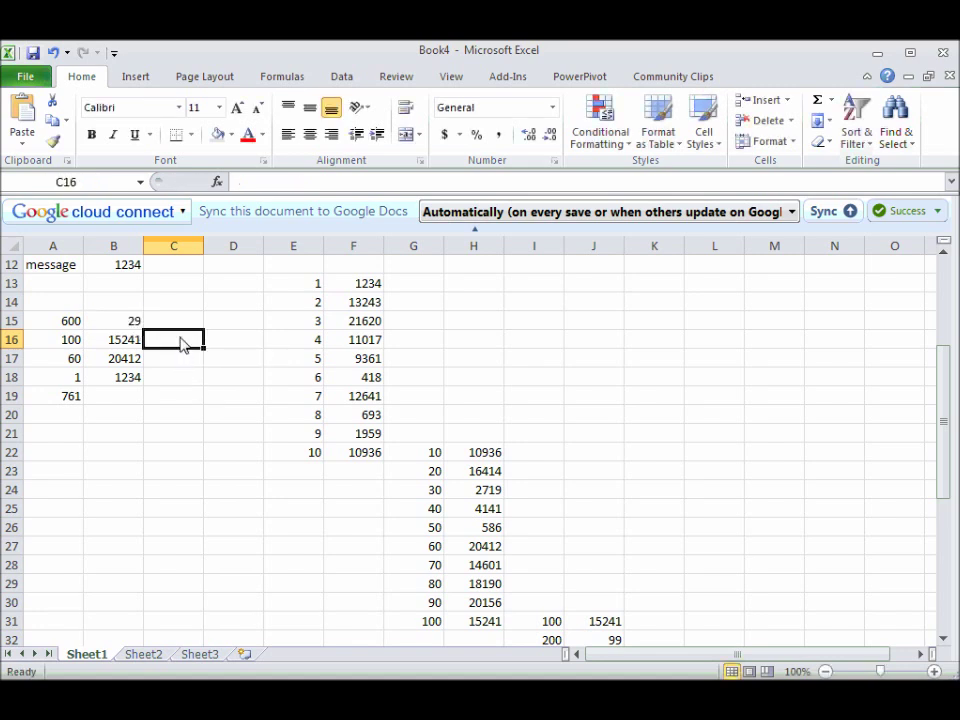
Enter the starting value 1 in B14 and the product formula =B14*B15 in C15
left_click(134, 308)
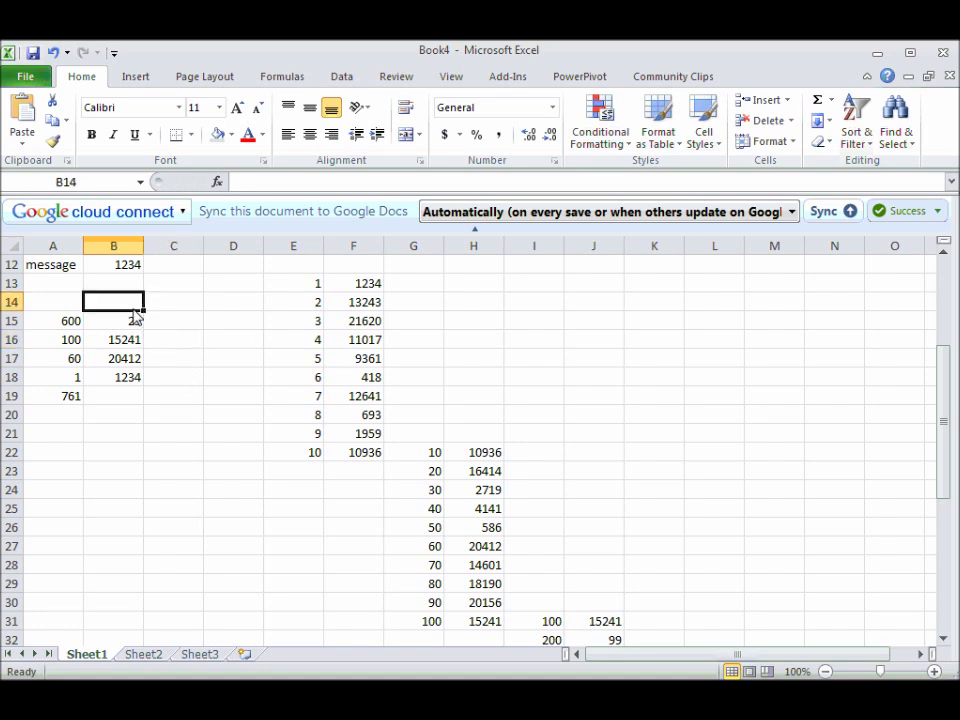
type("1")
left_click(184, 328)
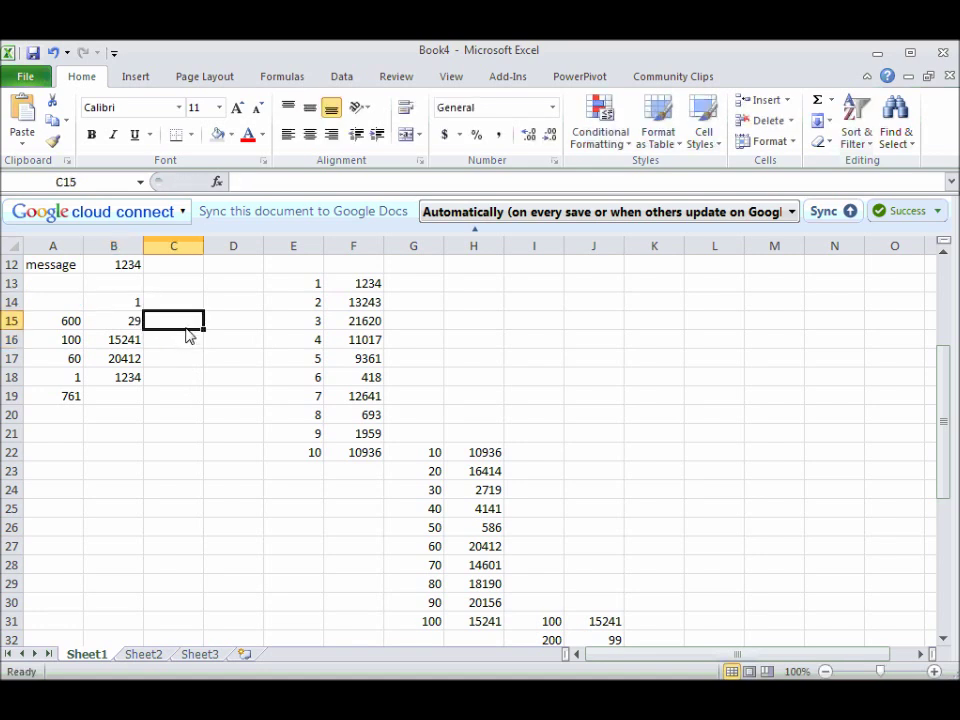
type("=")
left_click(136, 303)
type("*")
left_click(133, 320)
key("Return")
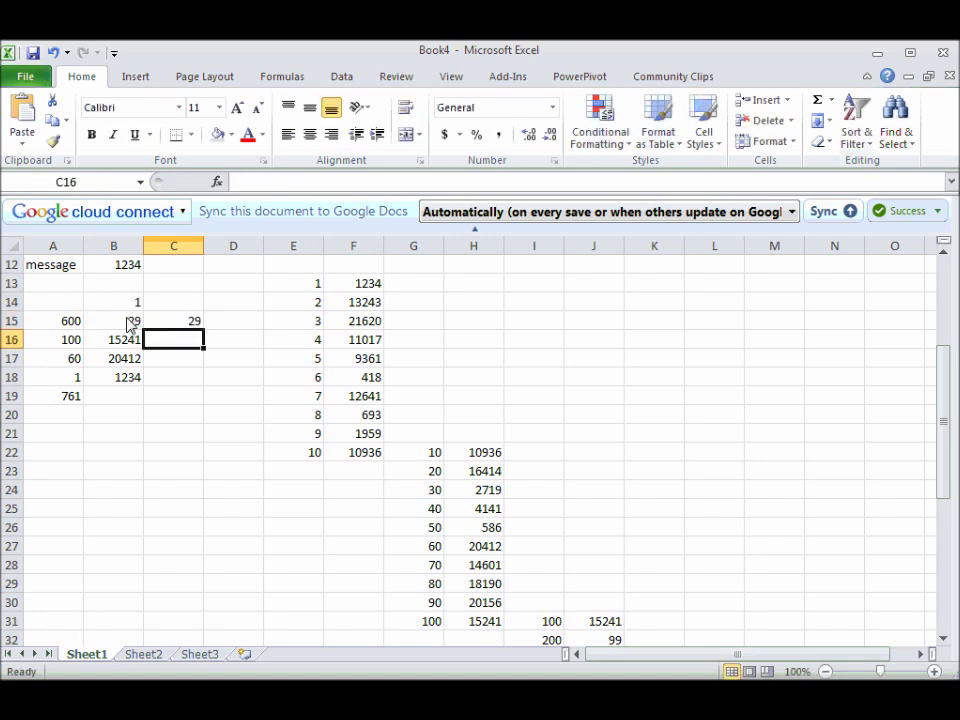
Wrap the product in C15 in a modulo so it reads =MOD(B14*B15, $B$4)
left_click(170, 327)
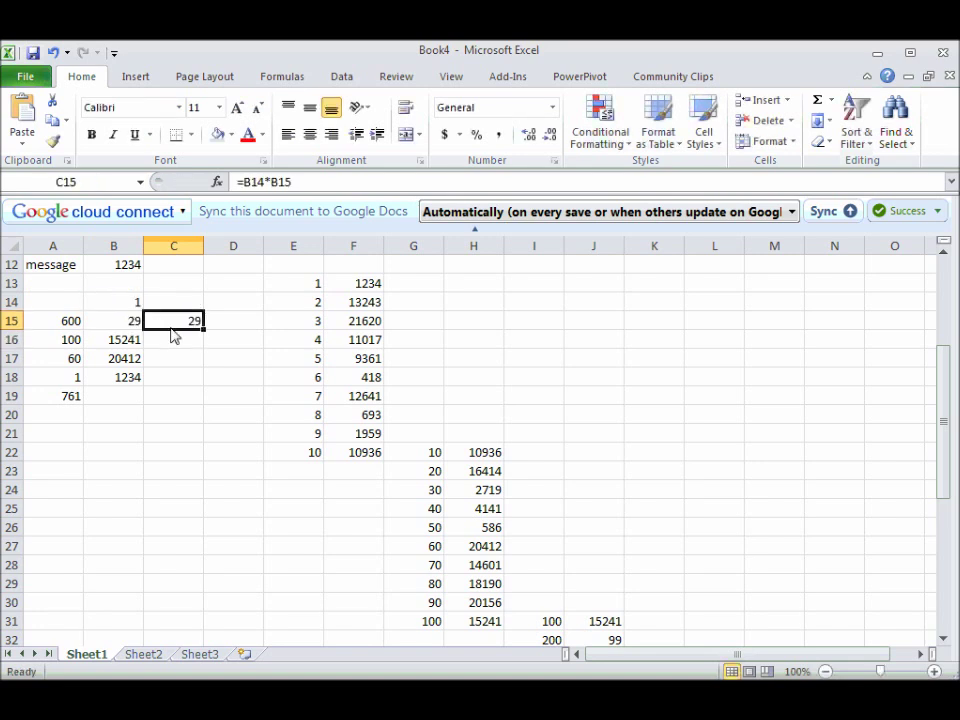
left_click(245, 182)
type("MOD(")
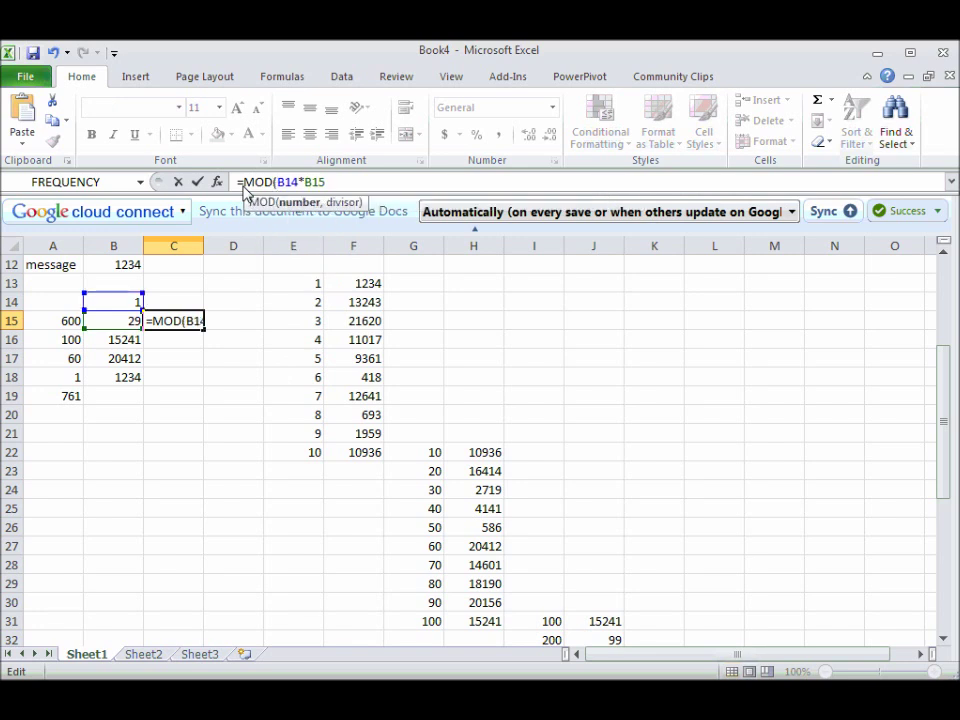
key("End")
type(",")
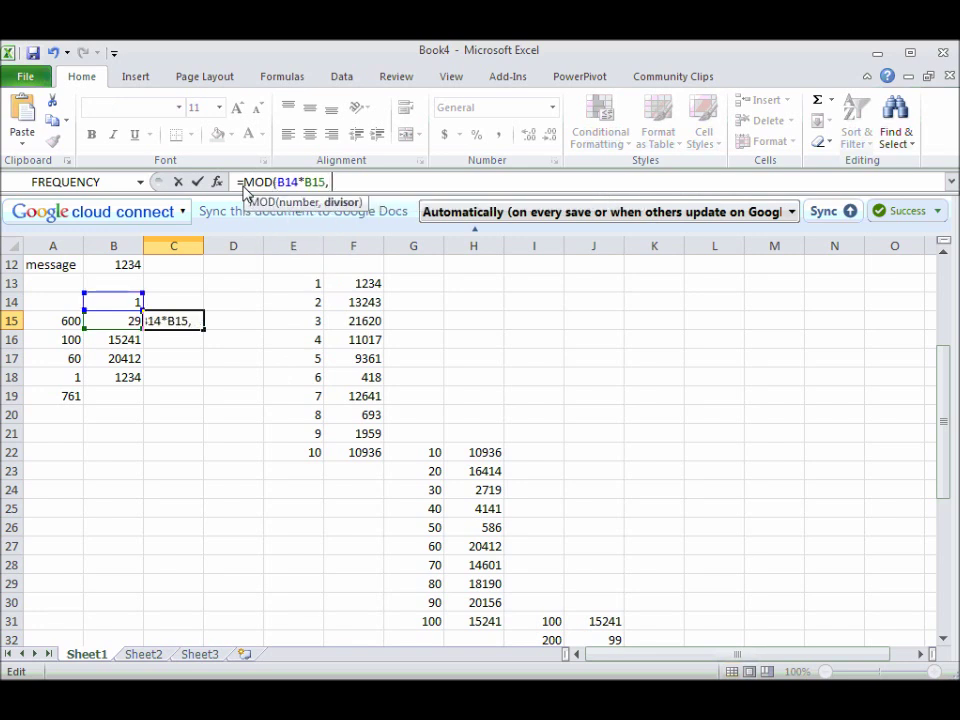
type(" $b$")
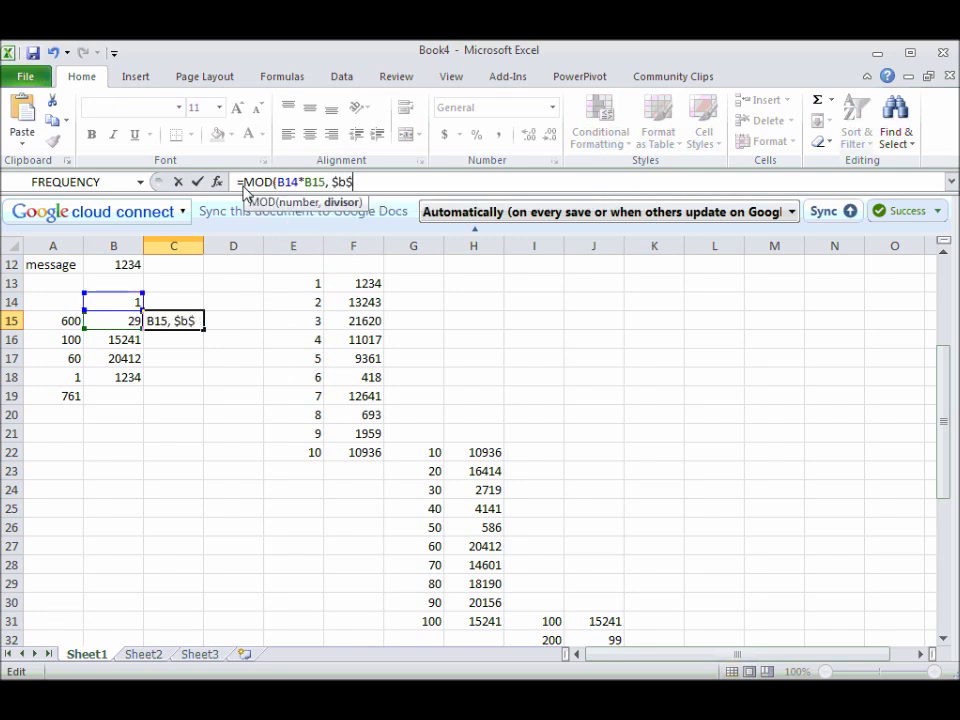
type("4)")
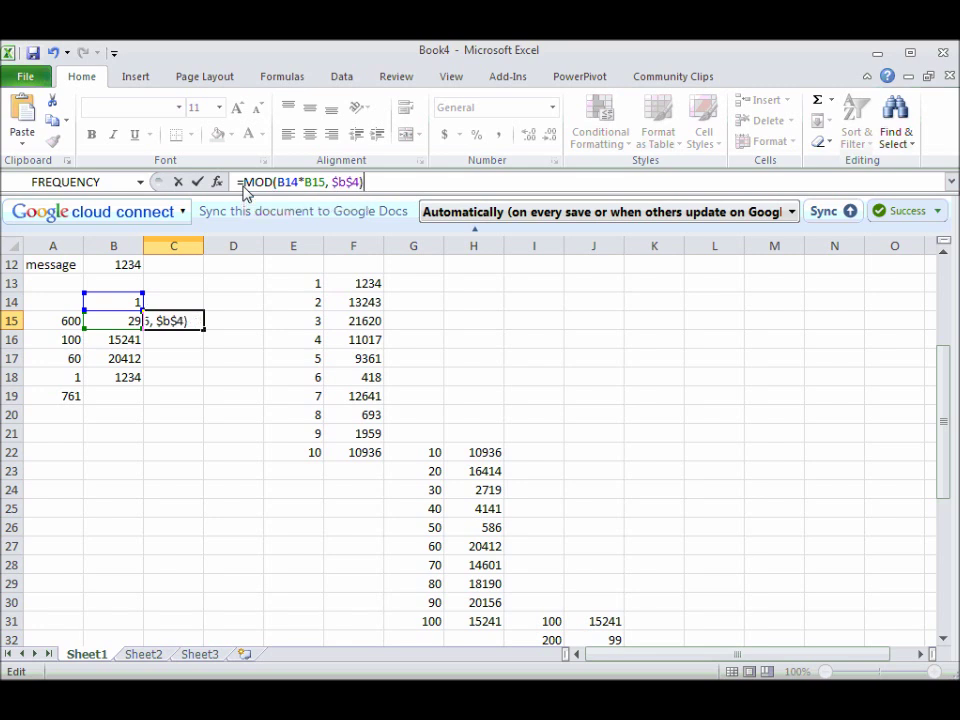
key("Return")
Fill the C15 formula down through C18 and check the references in C15
left_click(188, 319)
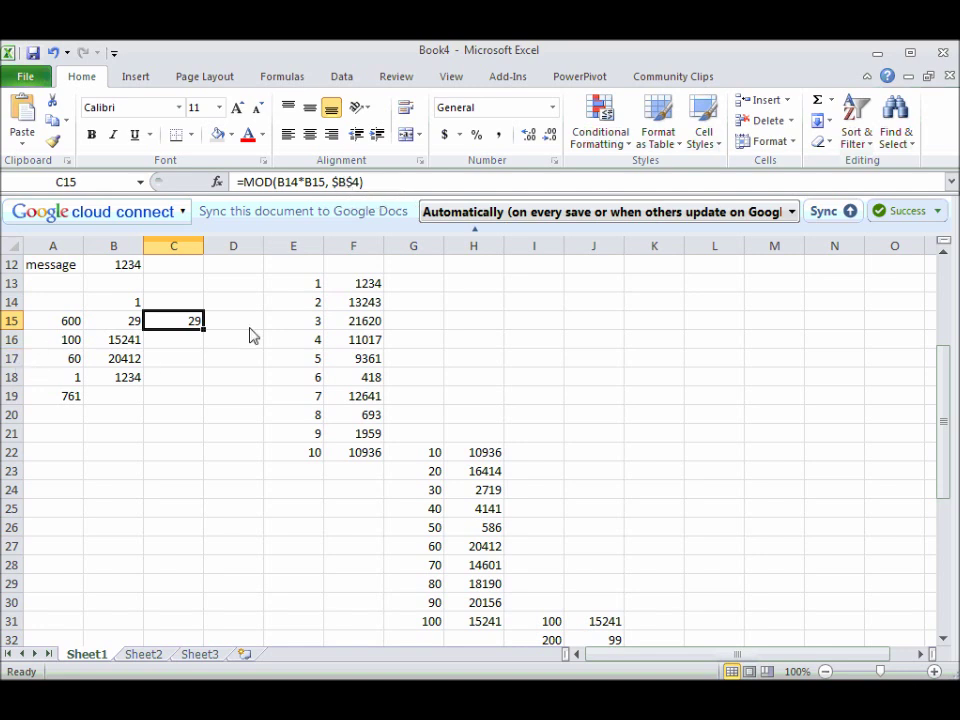
left_click_drag(200, 334, 204, 350)
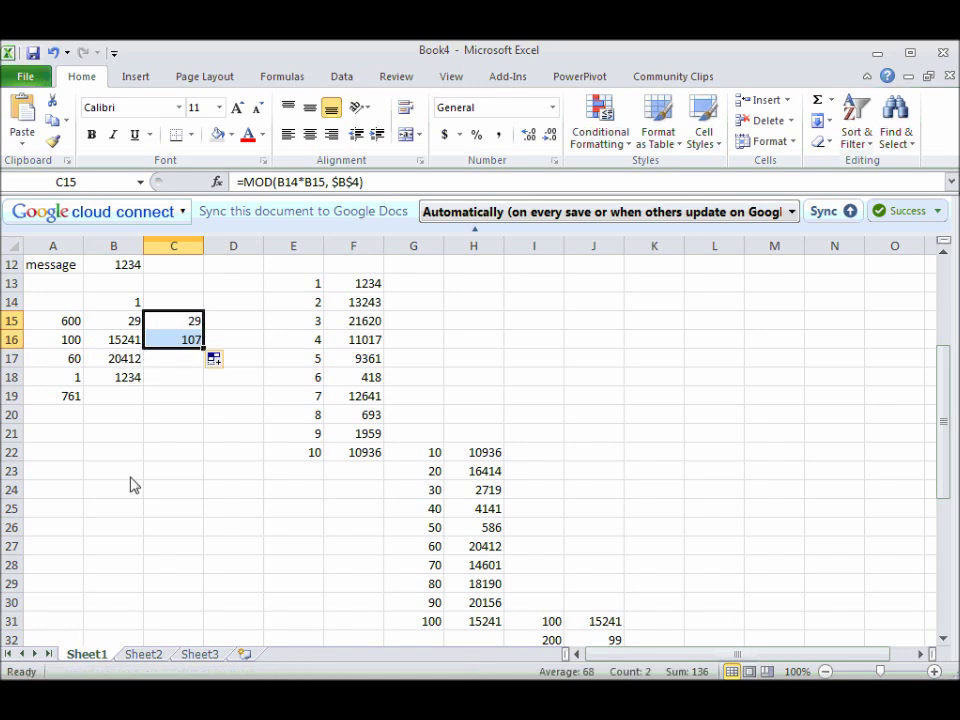
left_click_drag(203, 348, 197, 390)
left_click(195, 382)
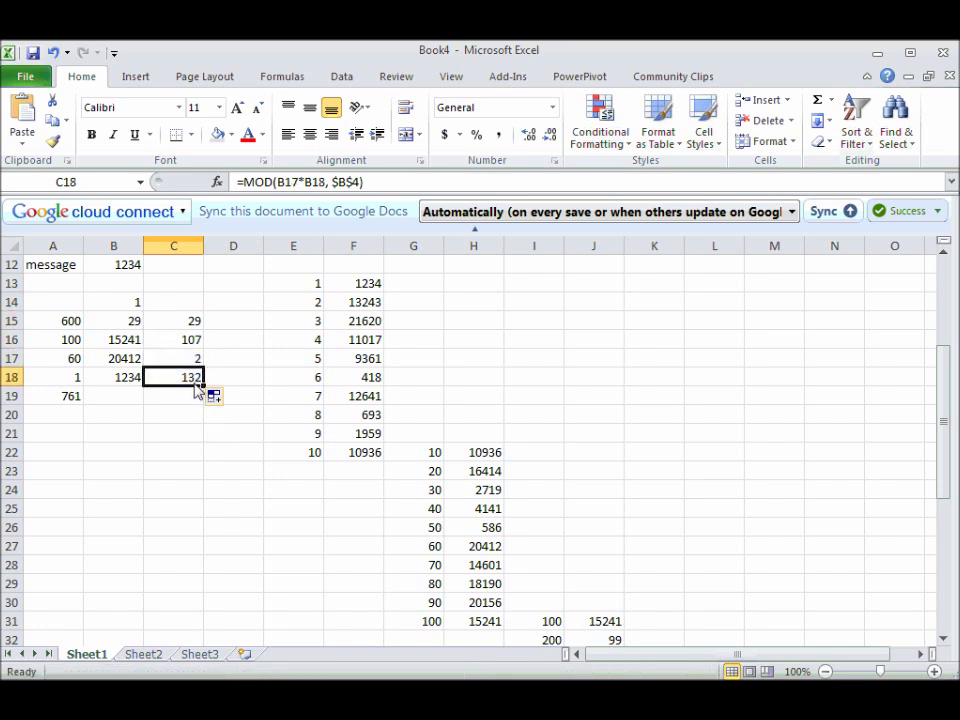
left_click_drag(205, 388, 209, 394)
left_click(190, 320)
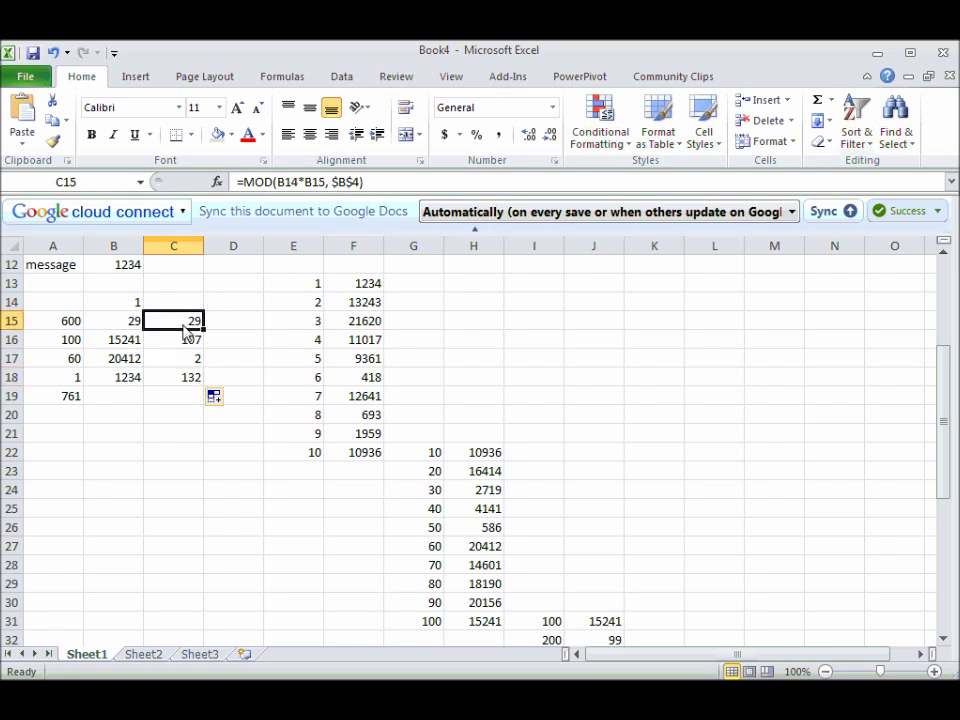
left_click(362, 186)
left_click_drag(364, 186, 351, 186)
Enter the starting value 1 in C14 and clear the formulas in C15 to C18
left_click(176, 304)
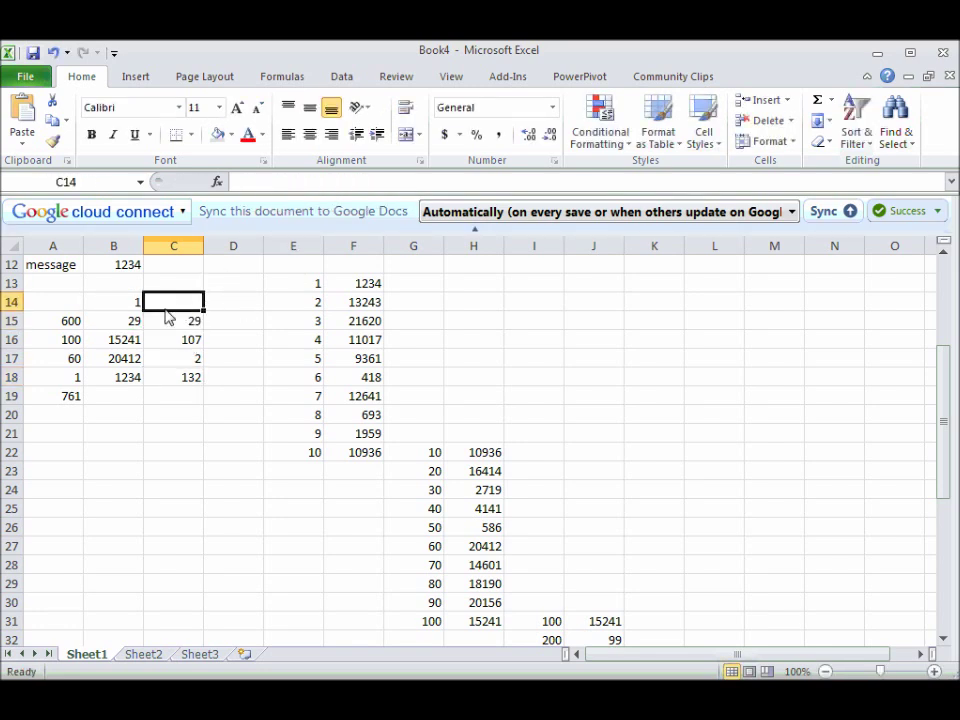
type("1")
key("Tab")
key("Return")
key("Delete")
key("Down")
key("Delete")
key("Down")
key("Delete")
key("Down")
key("Delete")
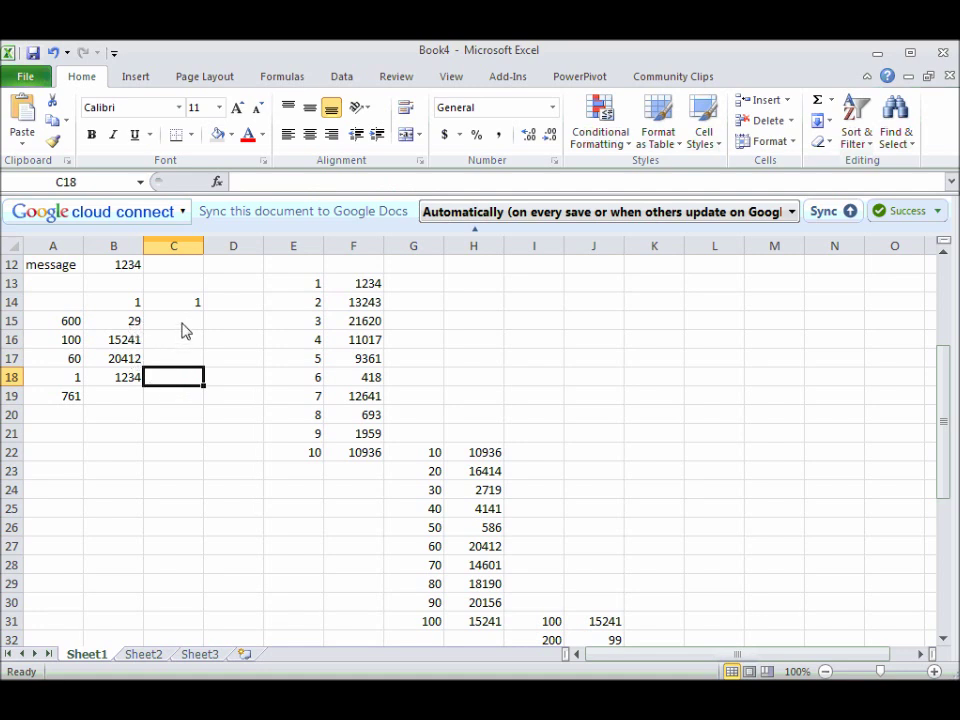
Try to enter the running-product formula =MOD(C14*B15) in C15
left_click(185, 325)
type("=M")
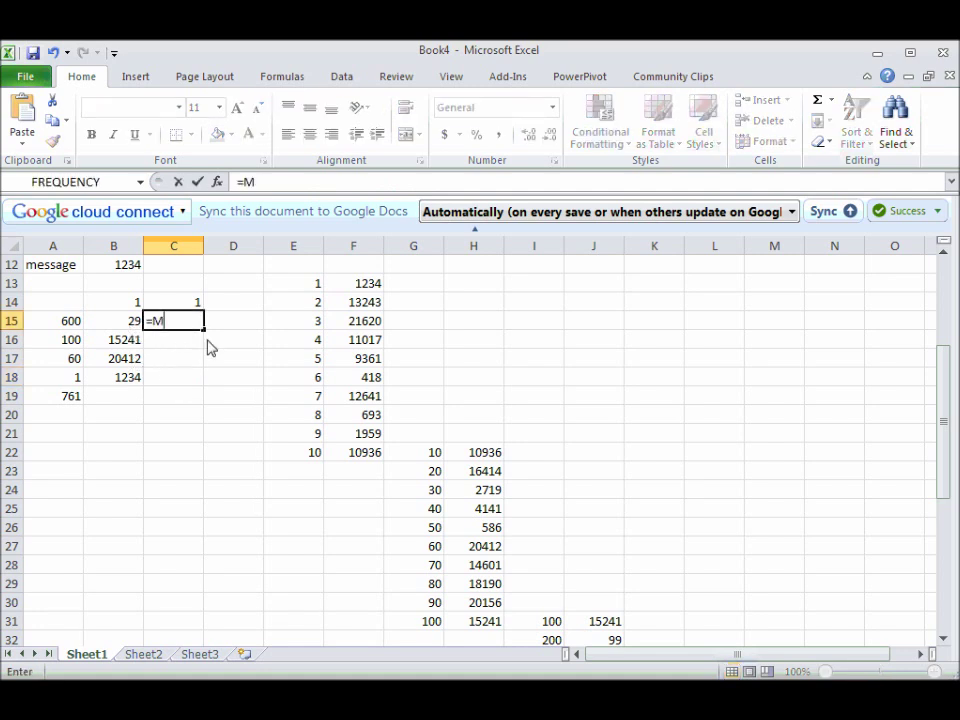
type("OD(")
left_click(185, 306)
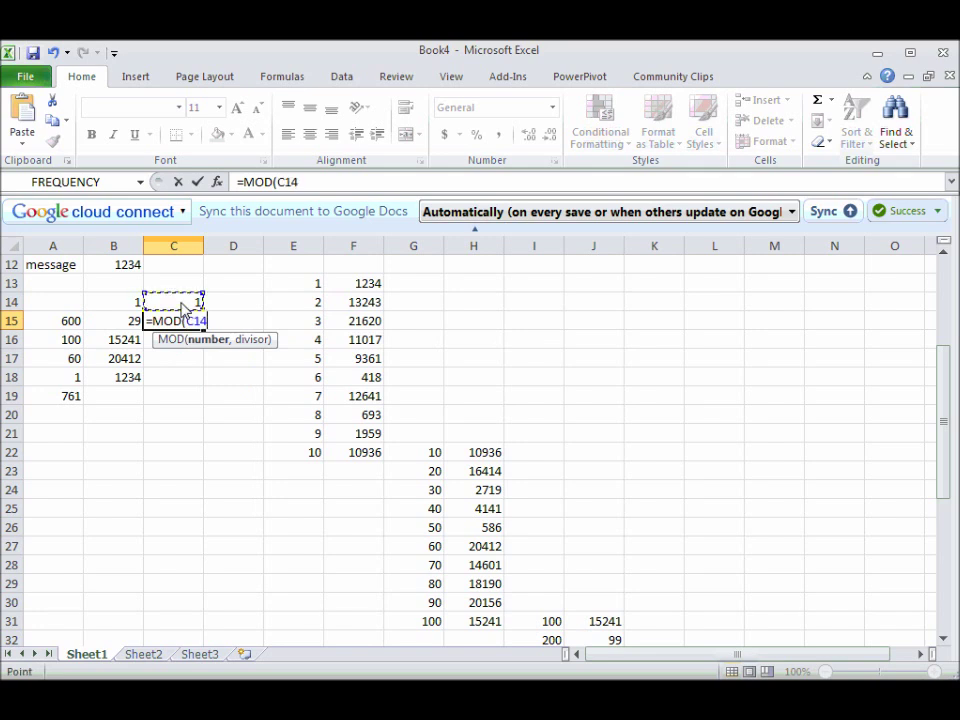
type("*")
left_click(120, 325)
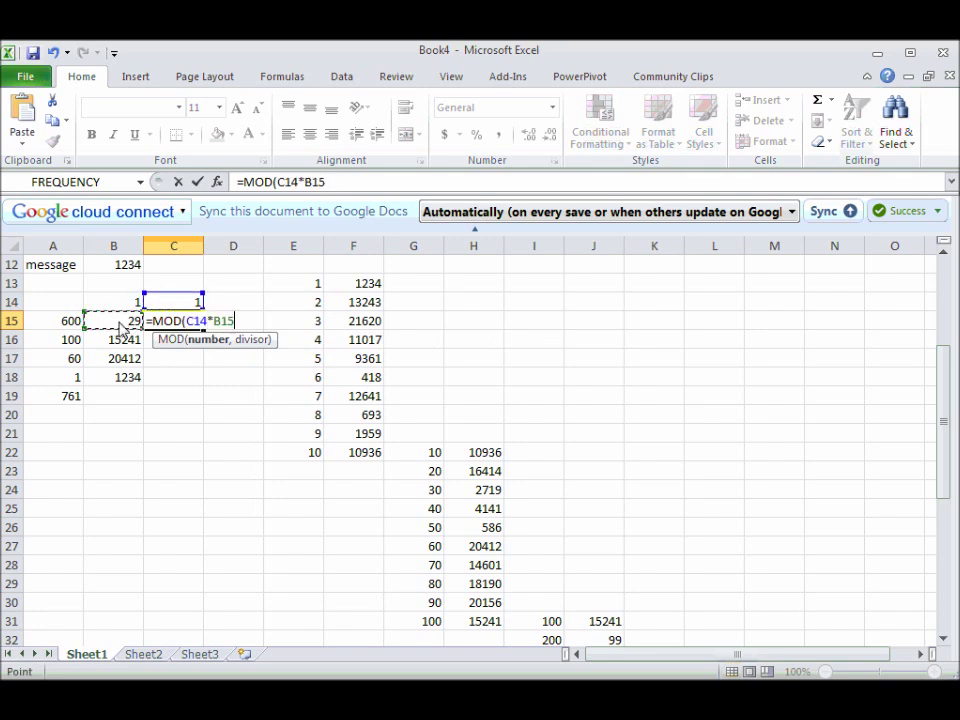
type(")")
key("Return")
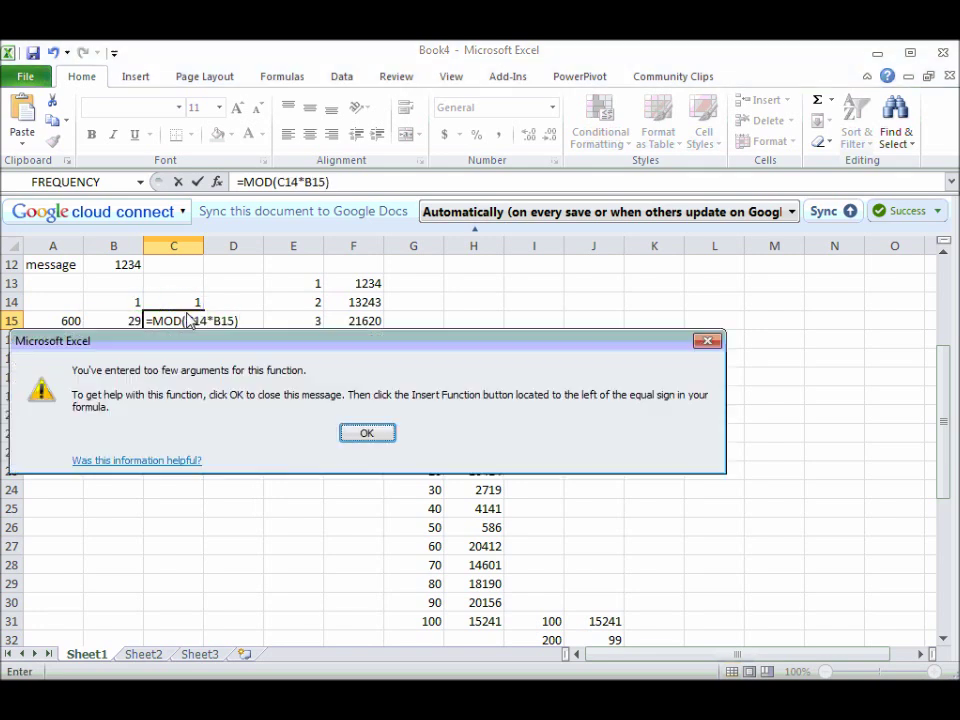
key("Return")
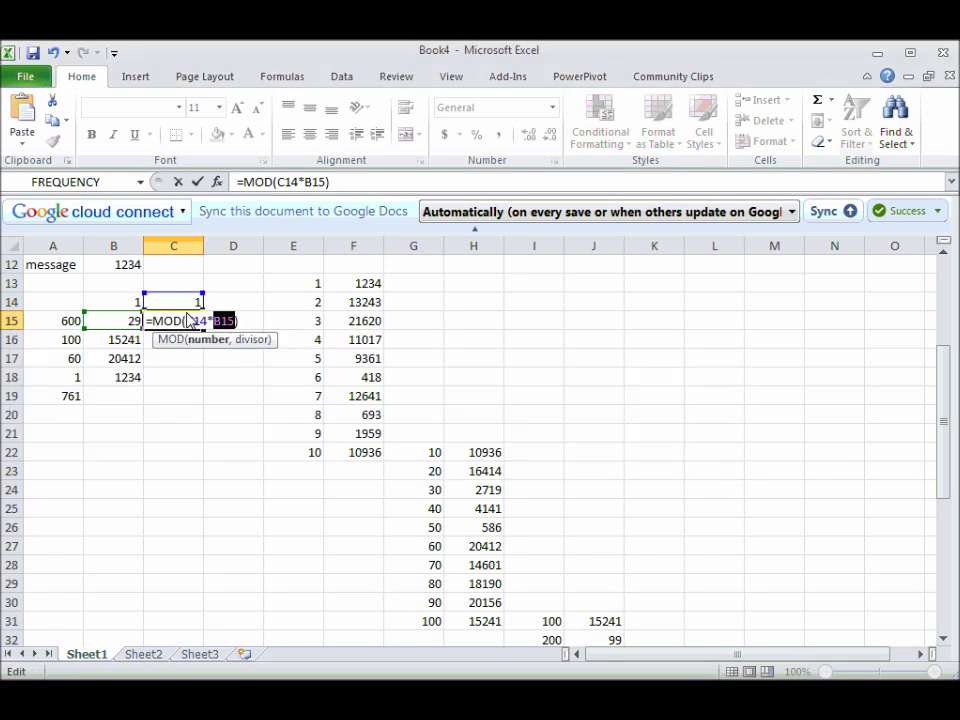
Add the divisor to the C15 formula so it reads =MOD(C14*B15, $B$4)
left_click(329, 186)
key("Left")
type(", $B")
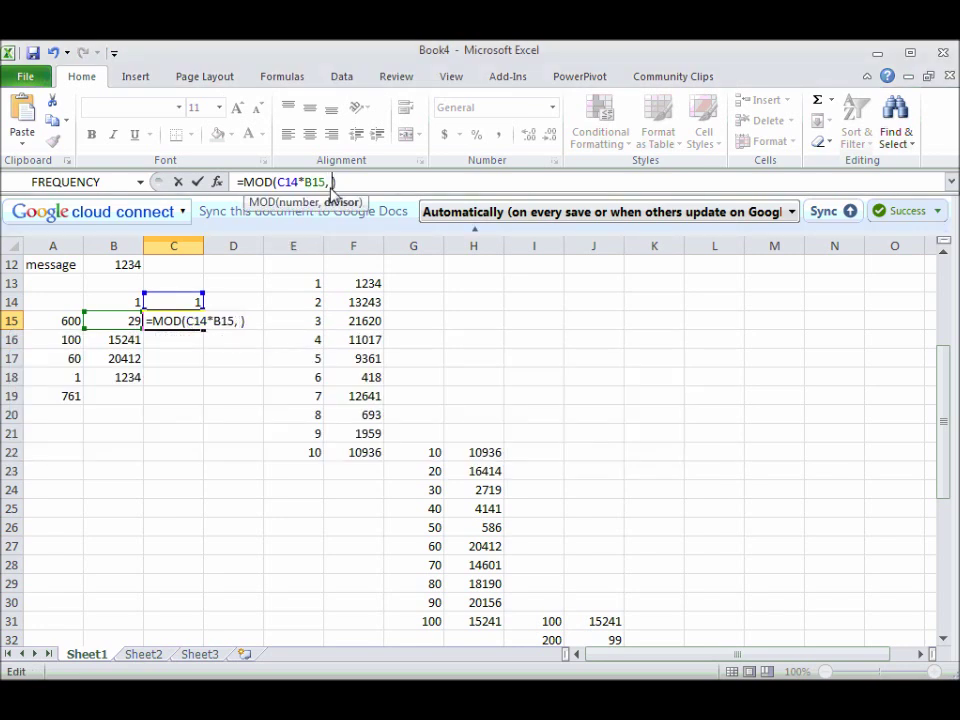
type("$4")
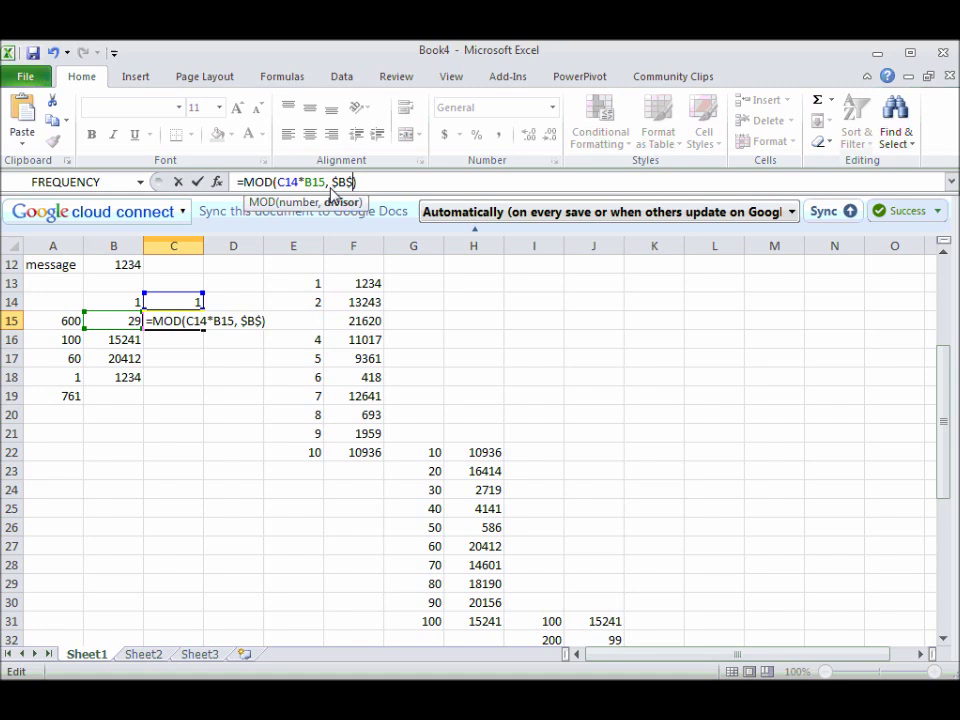
key("Return")
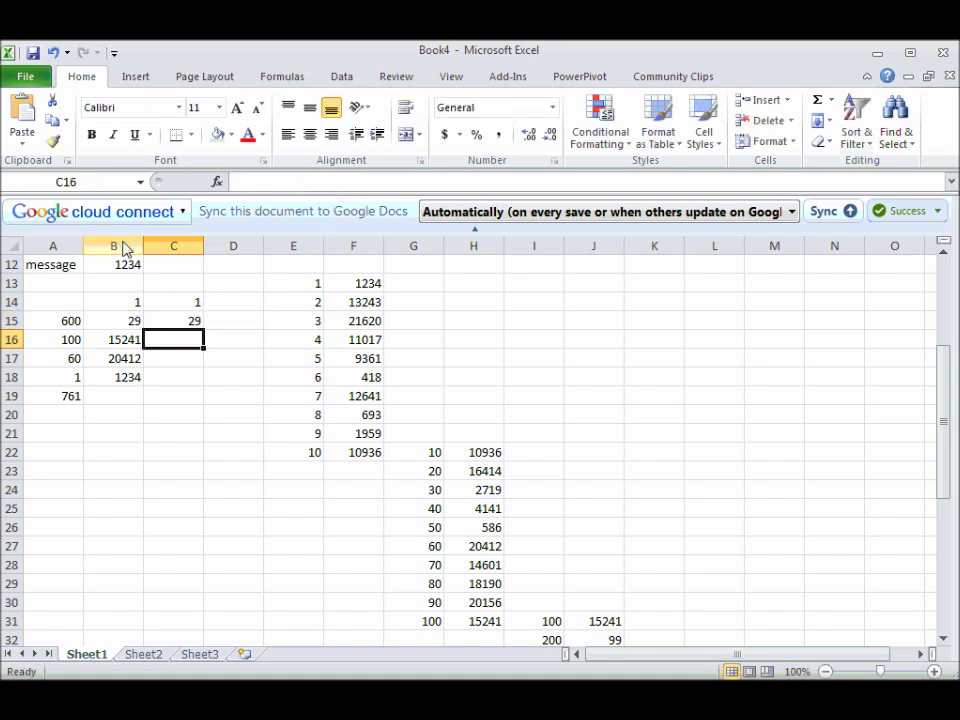
Fill the C15 formula down through C18 and clear the extra copy in C19
left_click(180, 321)
left_click_drag(206, 338, 199, 345)
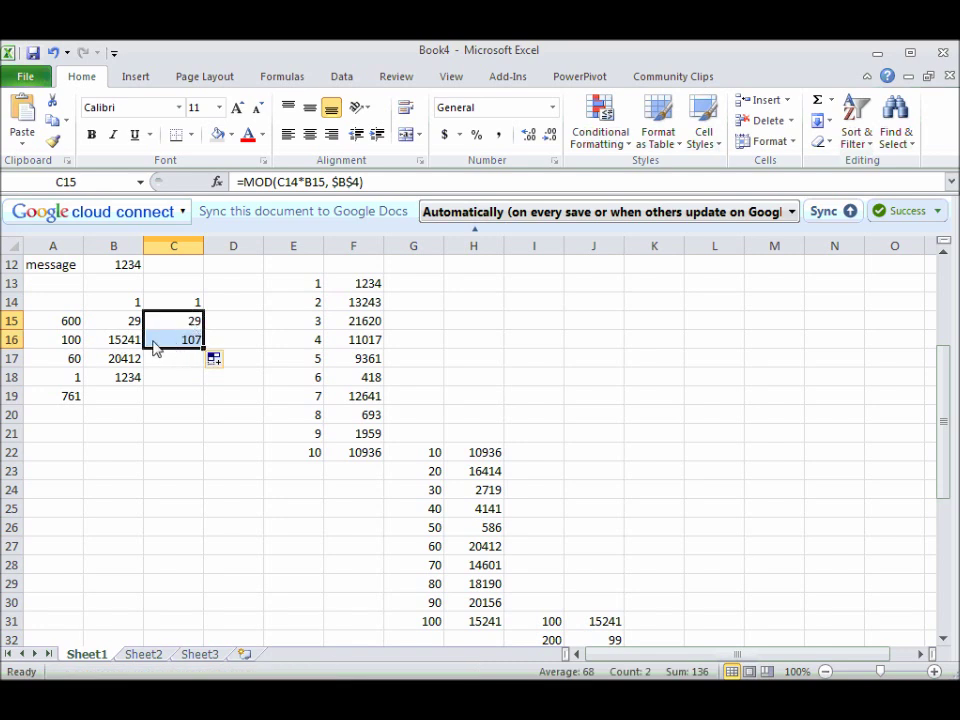
left_click_drag(205, 348, 203, 365)
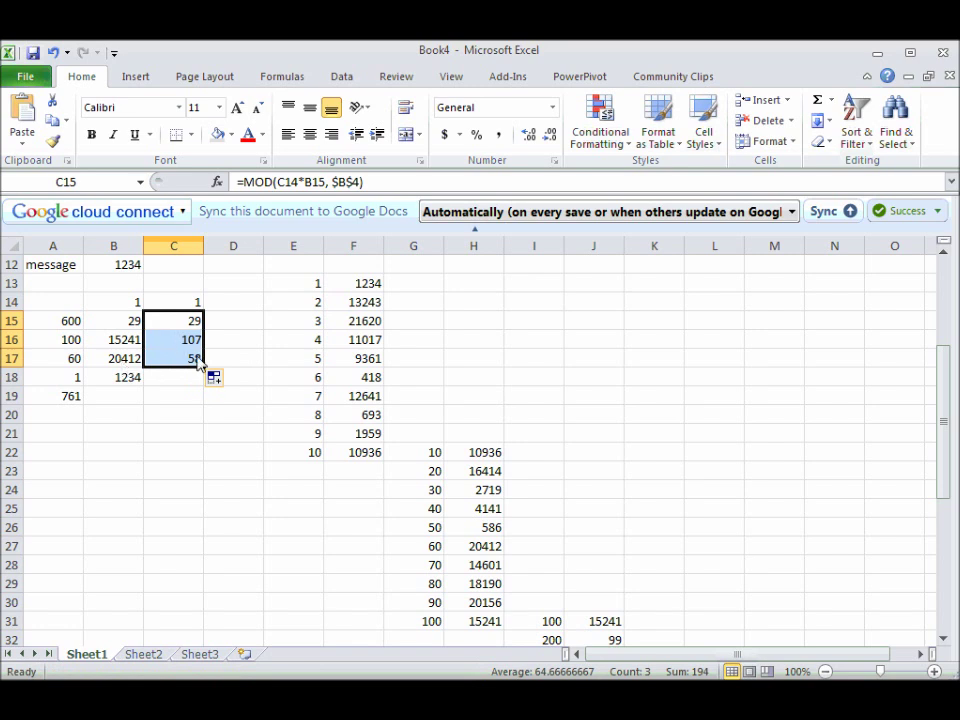
left_click_drag(204, 368, 204, 392)
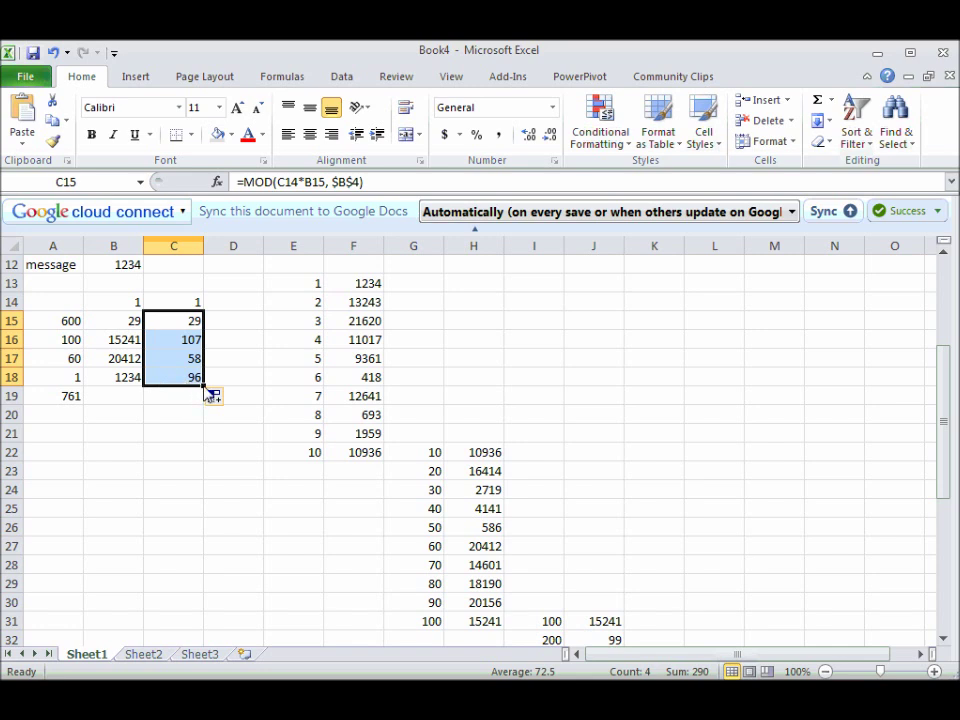
left_click_drag(204, 387, 208, 411)
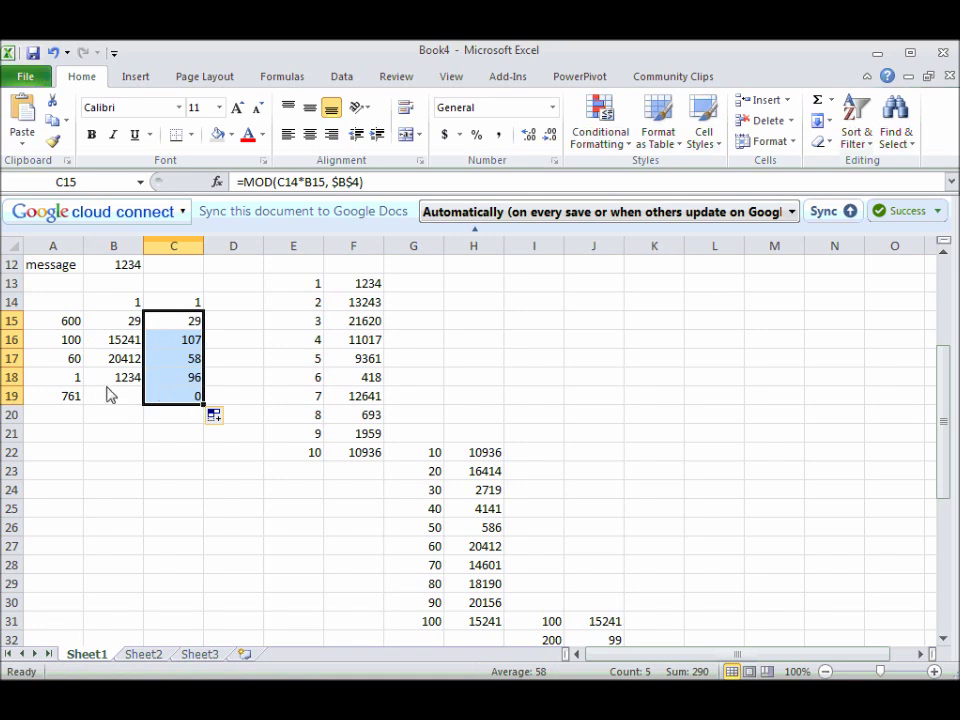
left_click(170, 398)
key("Delete")
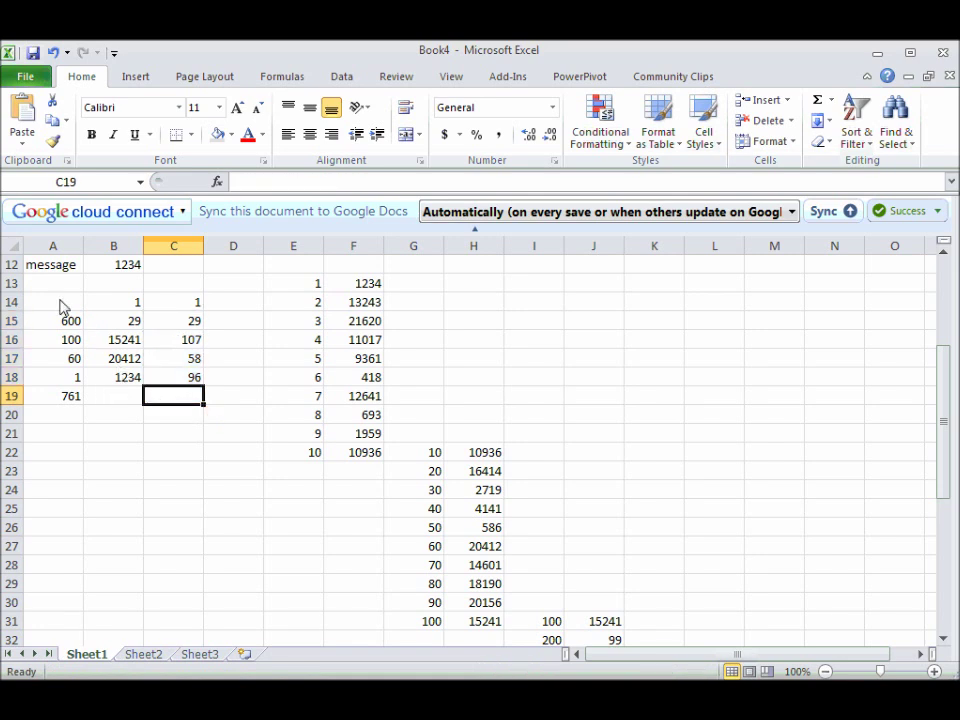
Label A13 as encrypt and link B13 to the final product with =C18
left_click(55, 285)
type("ency")
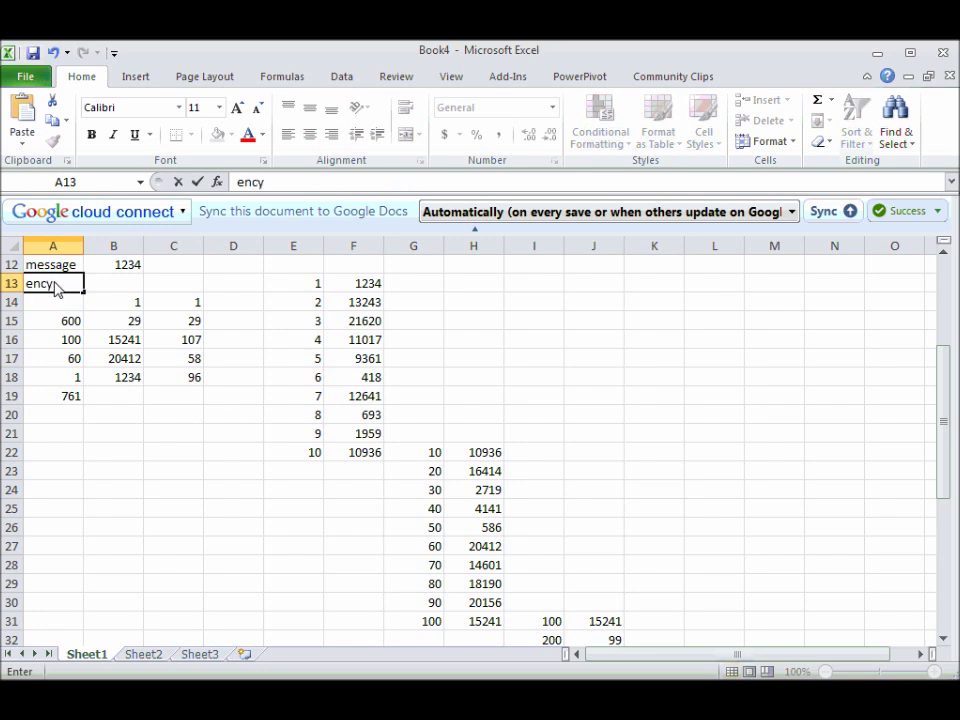
type("ncry")
key("BackSpace")
type("rypt")
left_click(100, 287)
type("=")
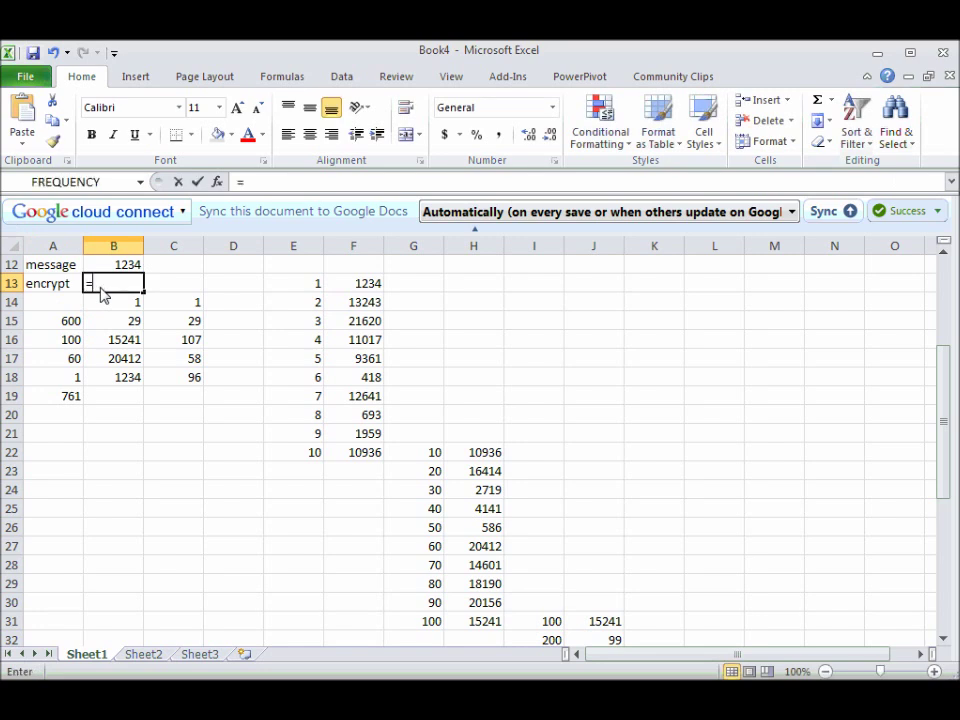
left_click(193, 389)
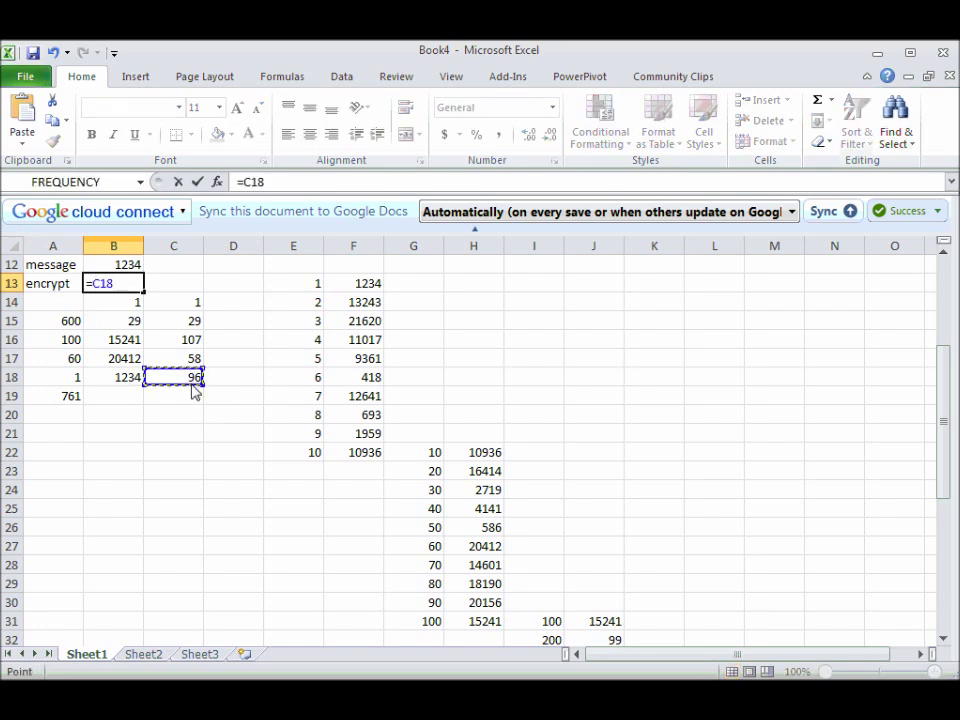
key("Return")
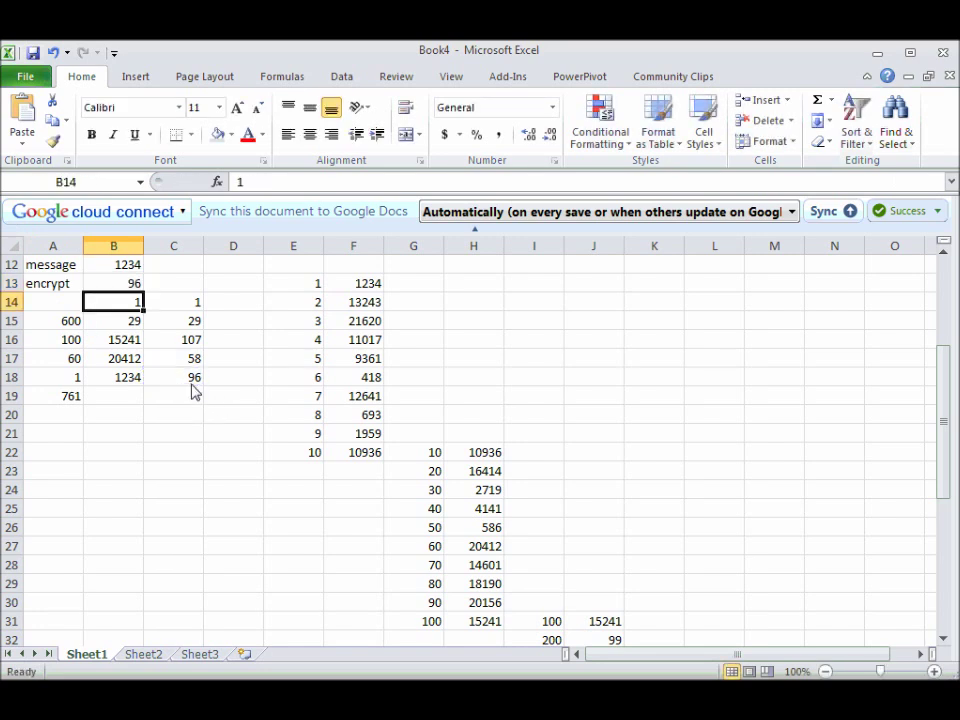
Make the encrypted value in B13 and the message value in B12 bold
left_click(104, 285)
key("ctrl+b")
key("Up")
key("ctrl+b")
Enter the labels decrypt in A22 and encrypt in A23
key("Down")
key("Down")
key("Down")
key("Down")
key("Down")
key("Down")
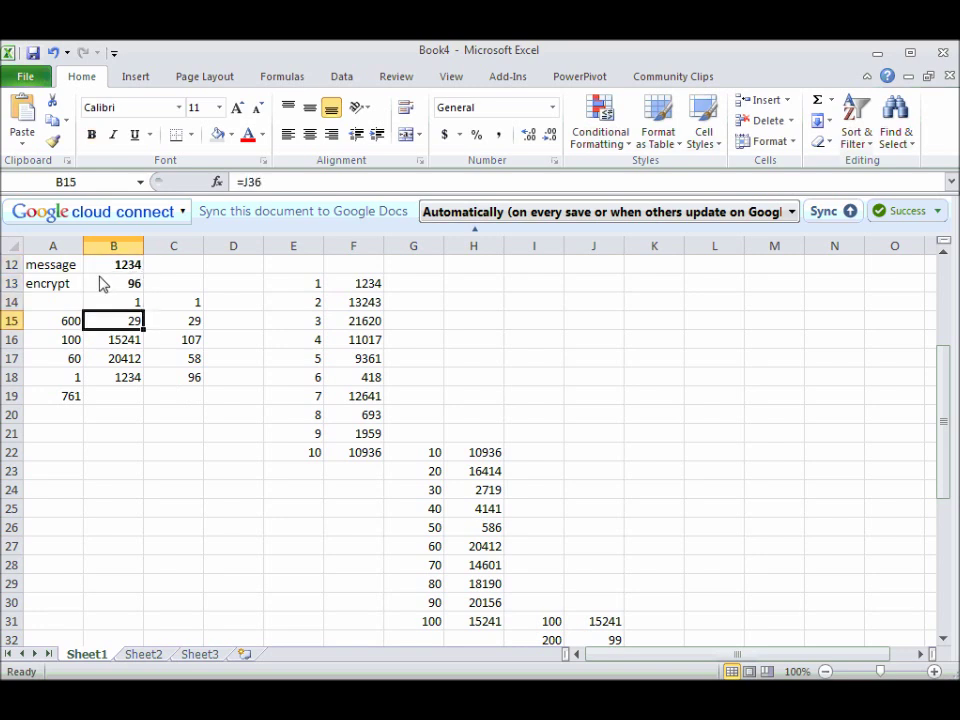
key("Down")
key("Down")
key("Down")
key("Down")
key("Left")
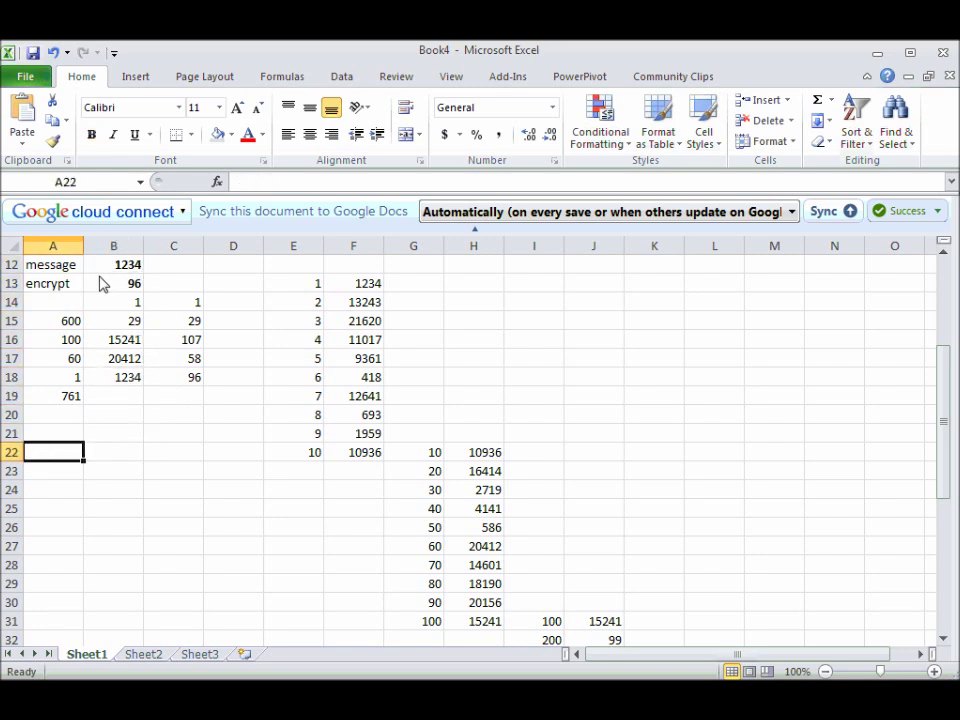
type("decrypt")
key("Return")
type("encrypt")
key("Tab")
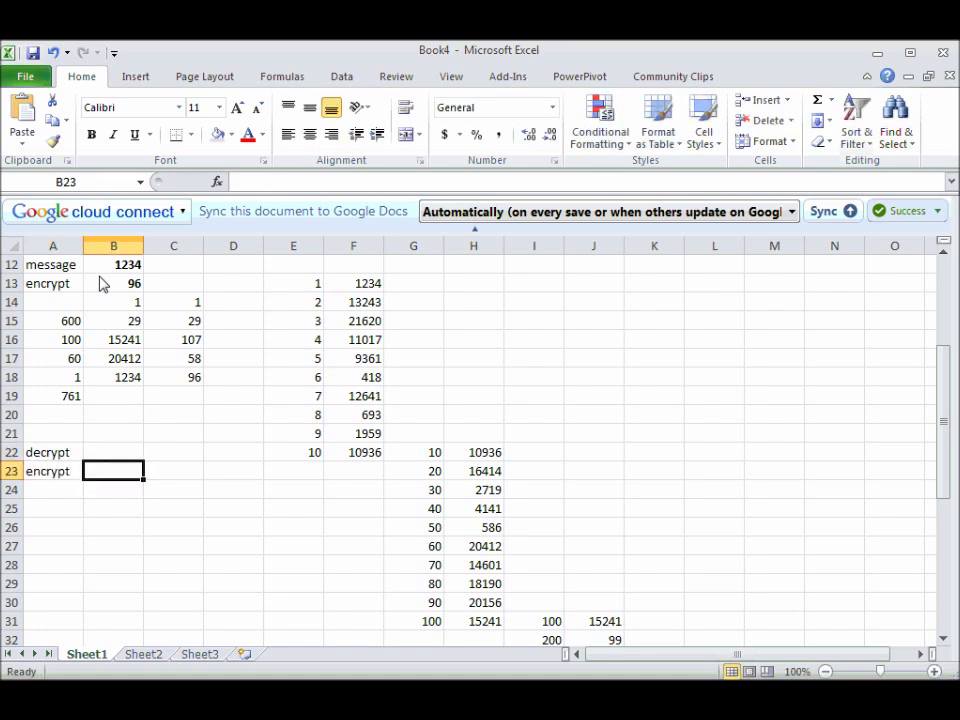
Link B23 to the encrypted message value with =B13
type("=")
left_click(99, 284)
key("Return")
Enter the note m^d in C23 next to the encrypted value
key("Up")
key("Right")
type("m")
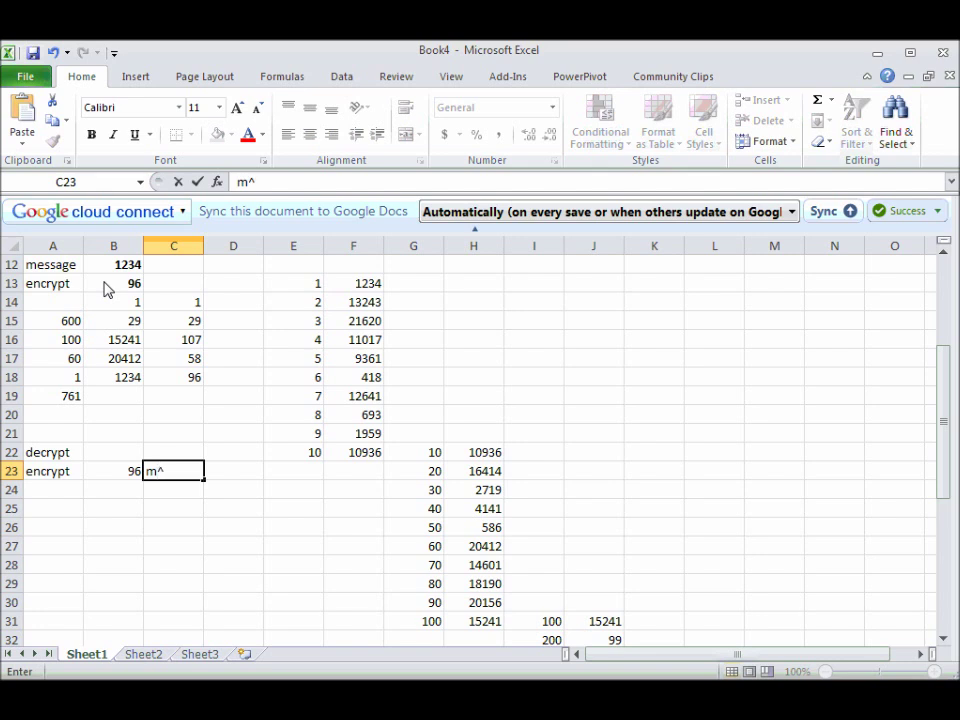
left_click_drag(945, 424, 948, 372)
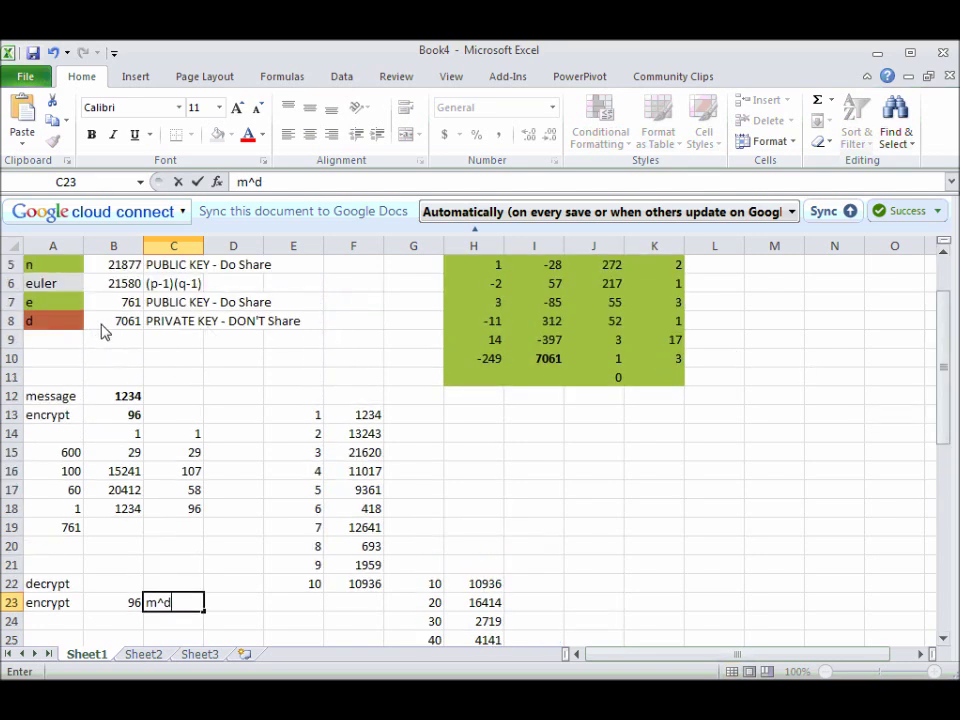
left_click_drag(941, 394, 946, 458)
Enter the label message in A24
left_click(121, 492)
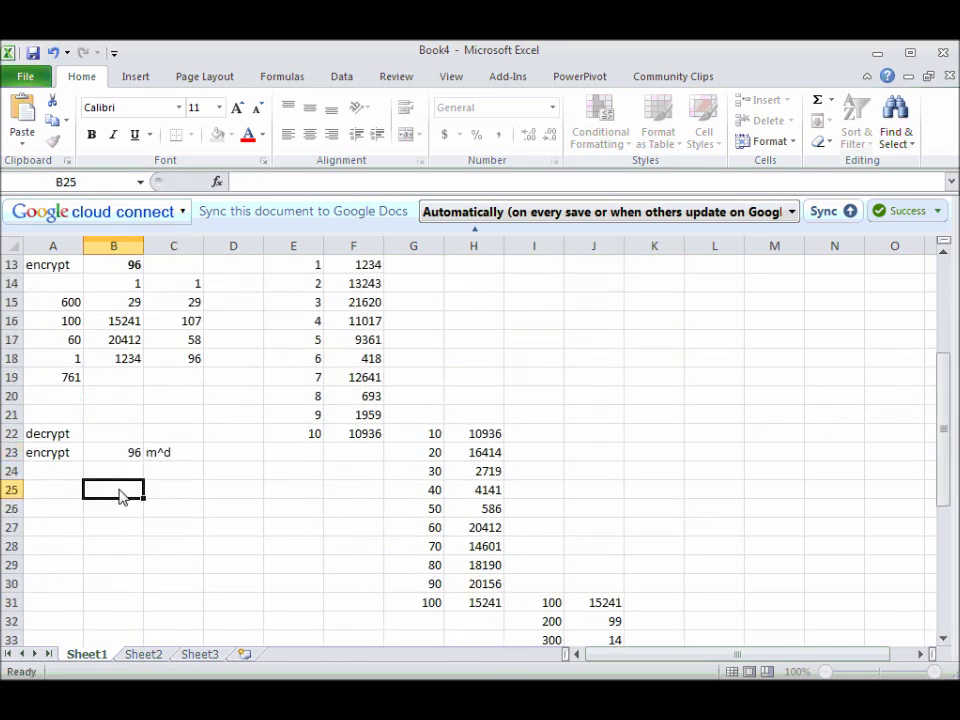
key("Up")
key("Left")
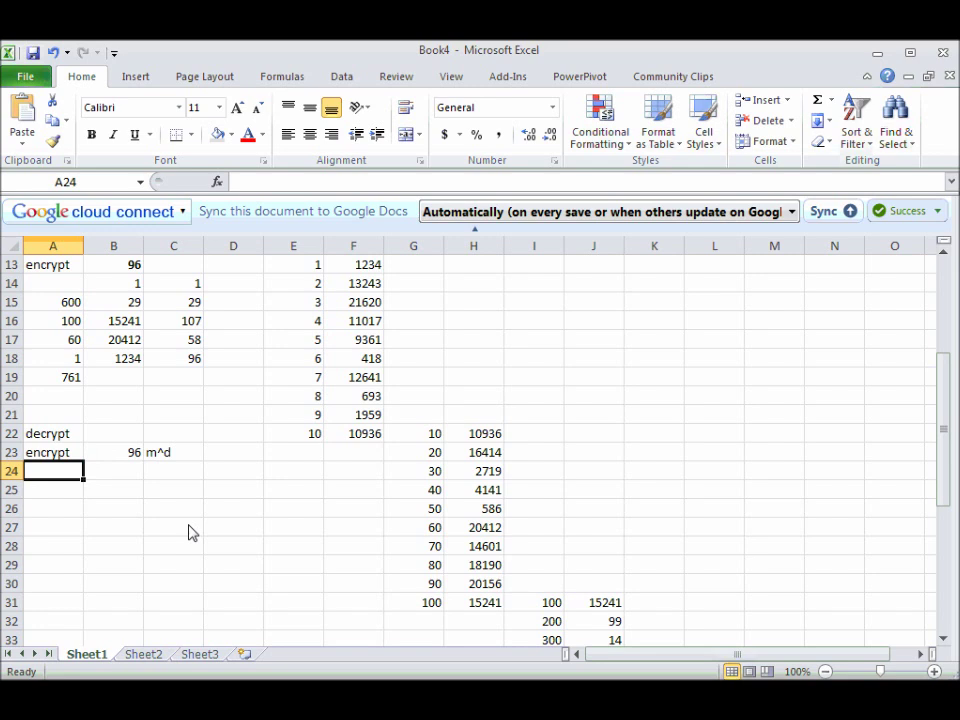
type("message")
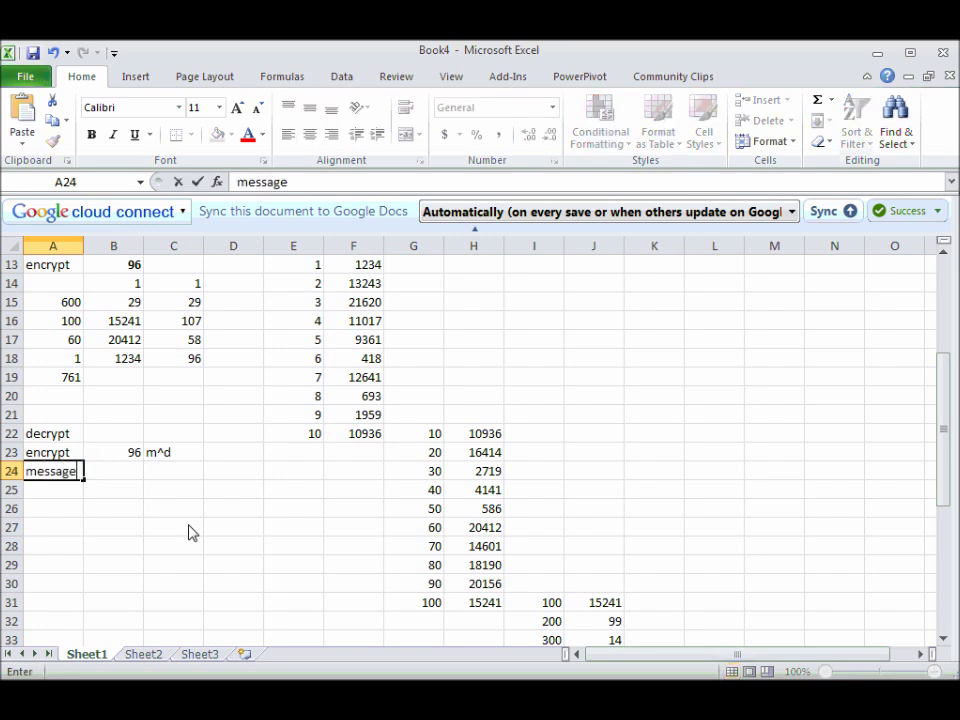
key("Return")
key("Right")
key("Down")
key("Right")
key("Down")
key("Up")
key("Right")
key("Left")
type("1")
key("Right")
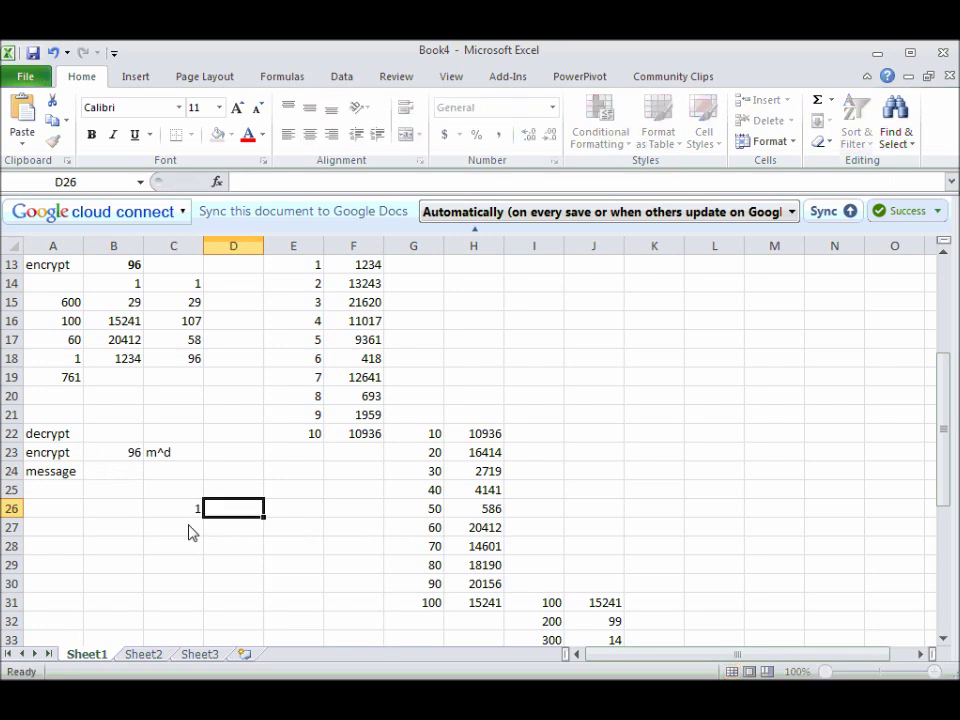
key("Left")
type("1")
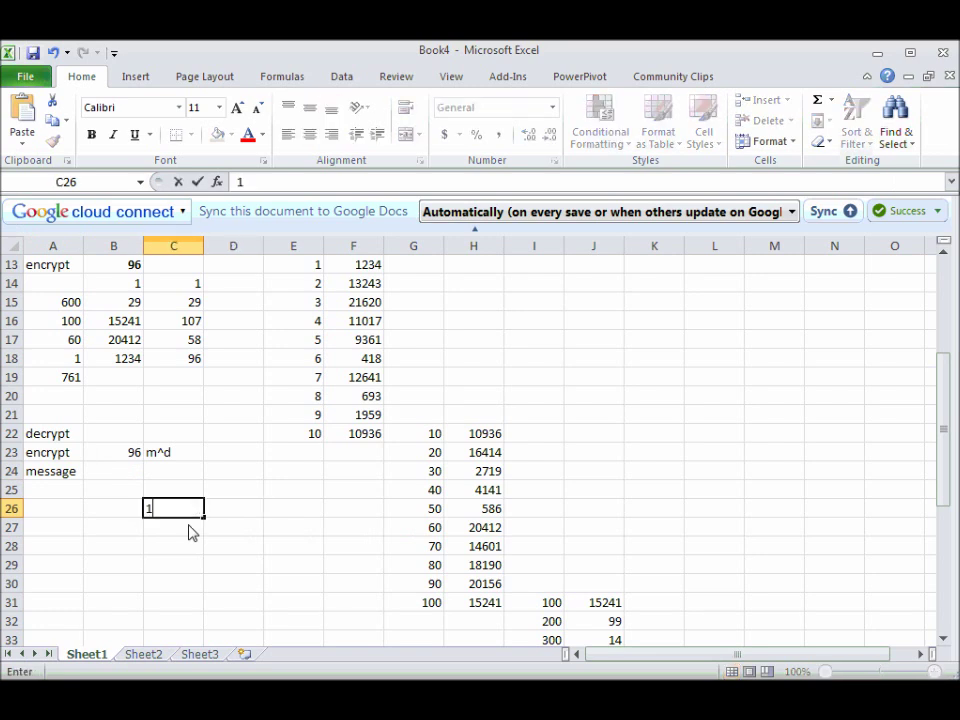
key("Left")
key("Right")
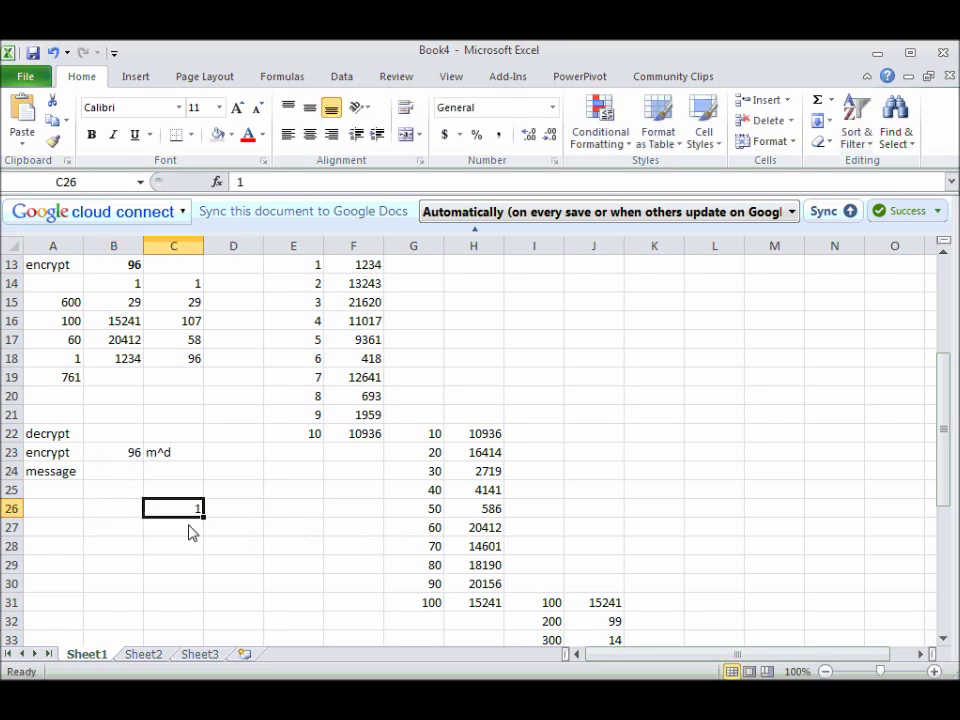
Enter the exponent 1 in E27 and link F27 to the encrypted value with =B23
key("Right")
key("Right")
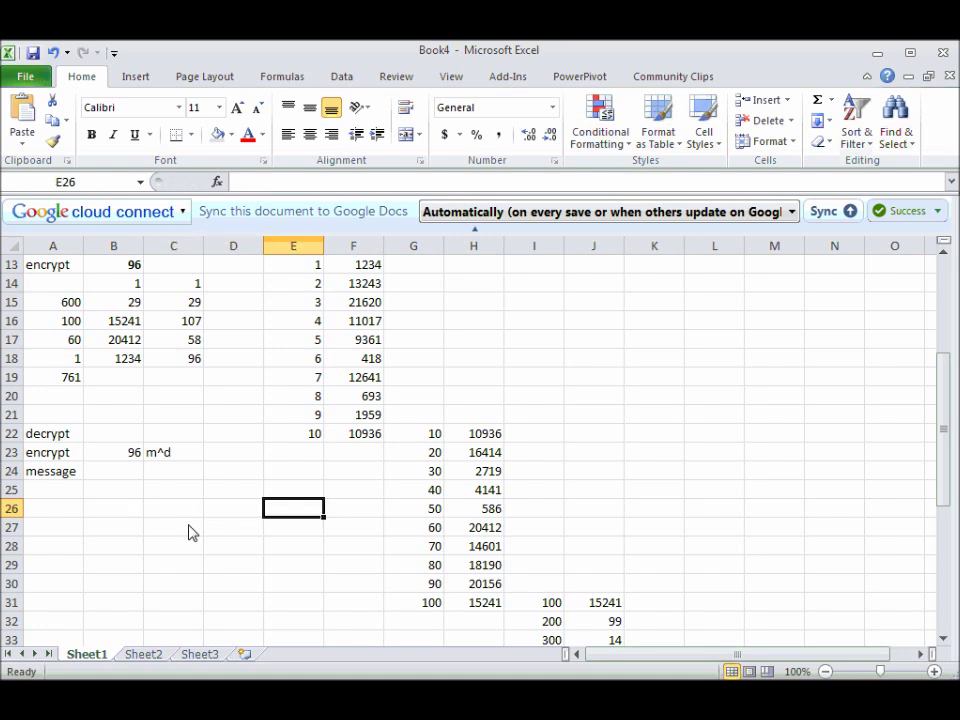
key("Down")
key("Down")
key("Down")
key("Down")
key("Down")
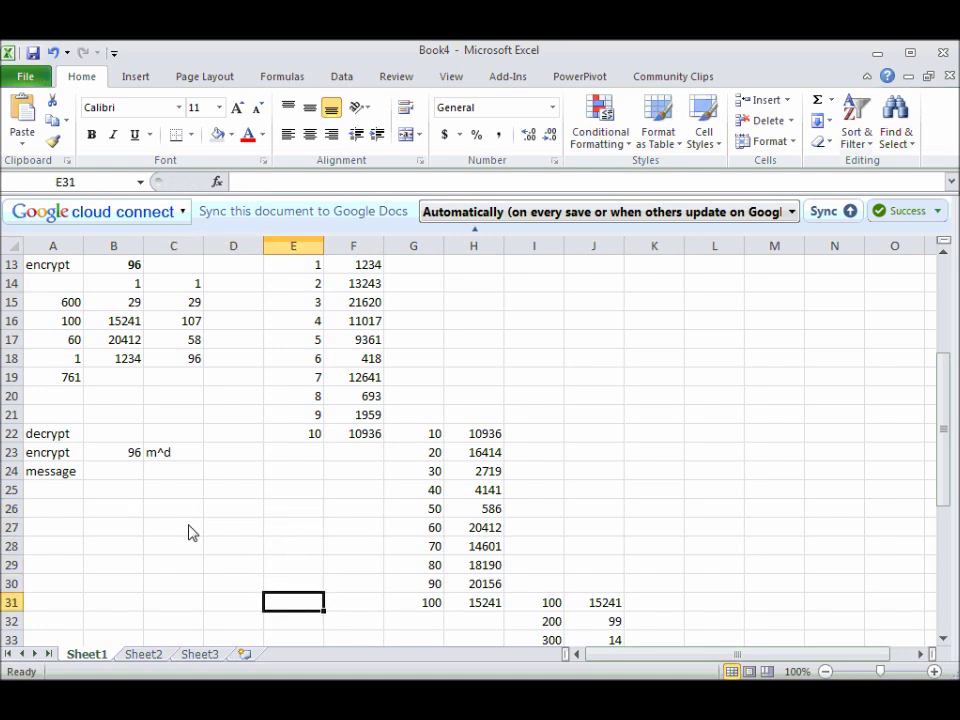
key("Up")
key("Up")
key("Up")
key("Up")
key("Up")
key("Down")
type("1")
key("Right")
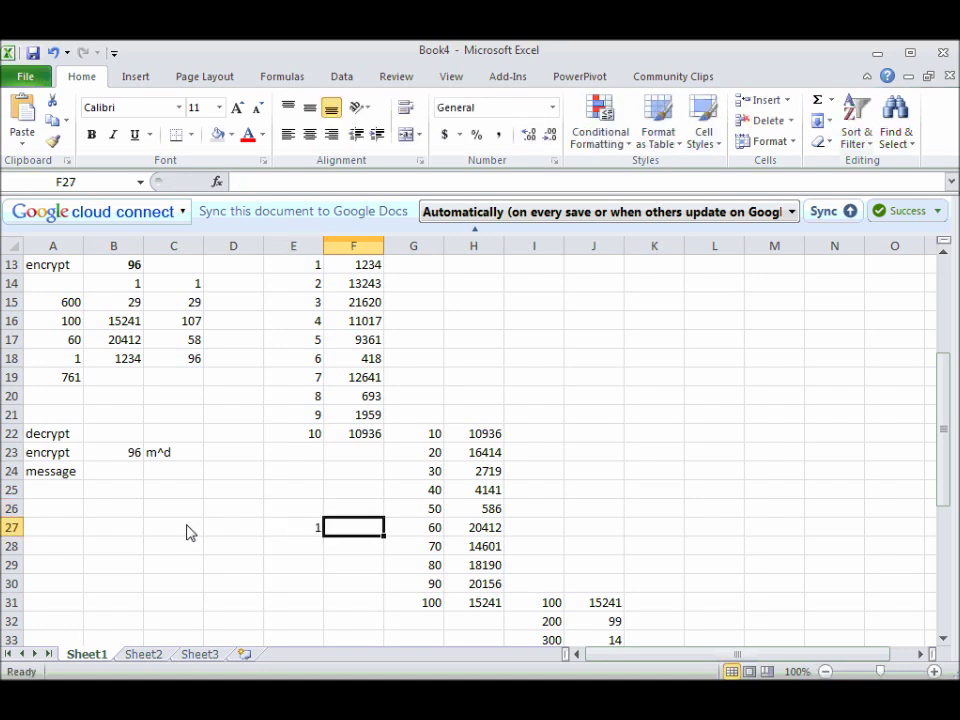
type("=")
left_click(122, 456)
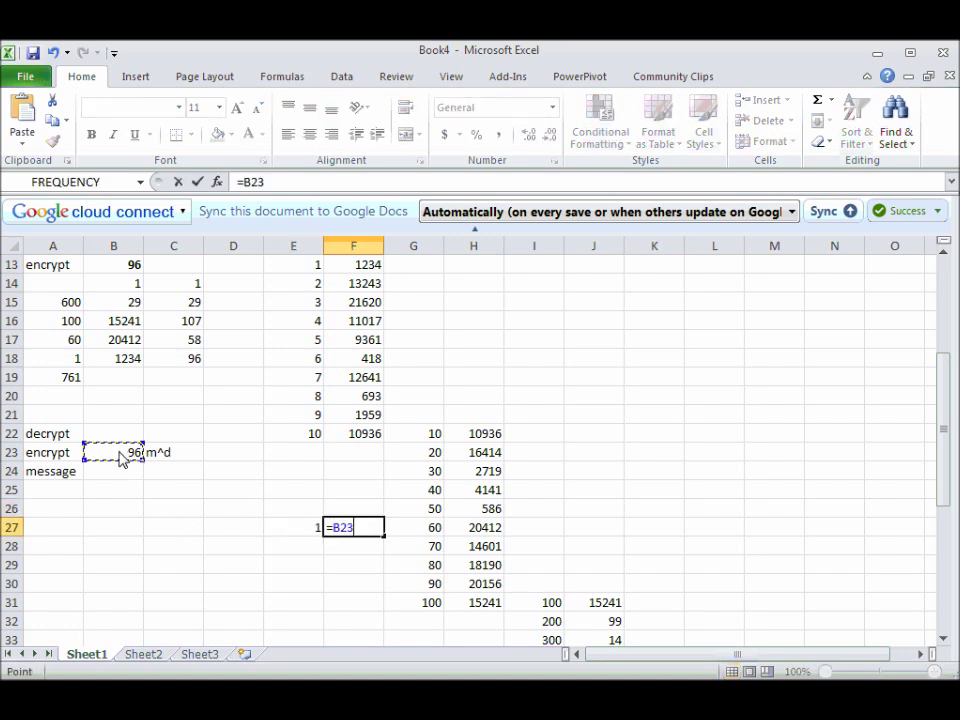
key("Return")
Enter 2 in E28 and extend the exponent series down to 10 in E36
key("Left")
type("2")
key("Return")
key("Up")
key("shift+Up")
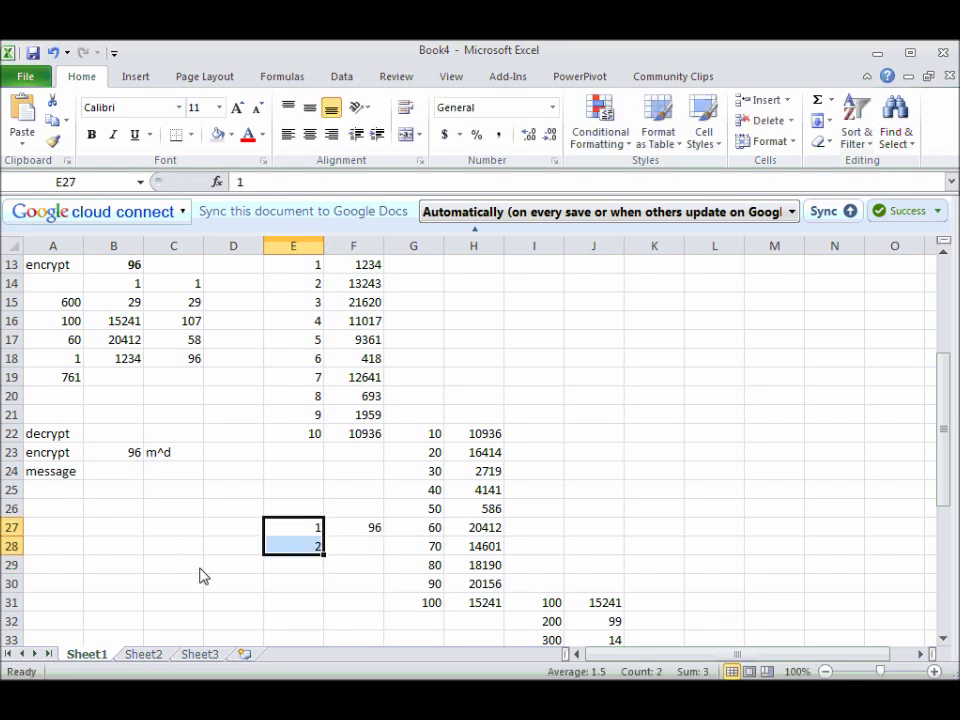
left_click_drag(323, 561, 315, 612)
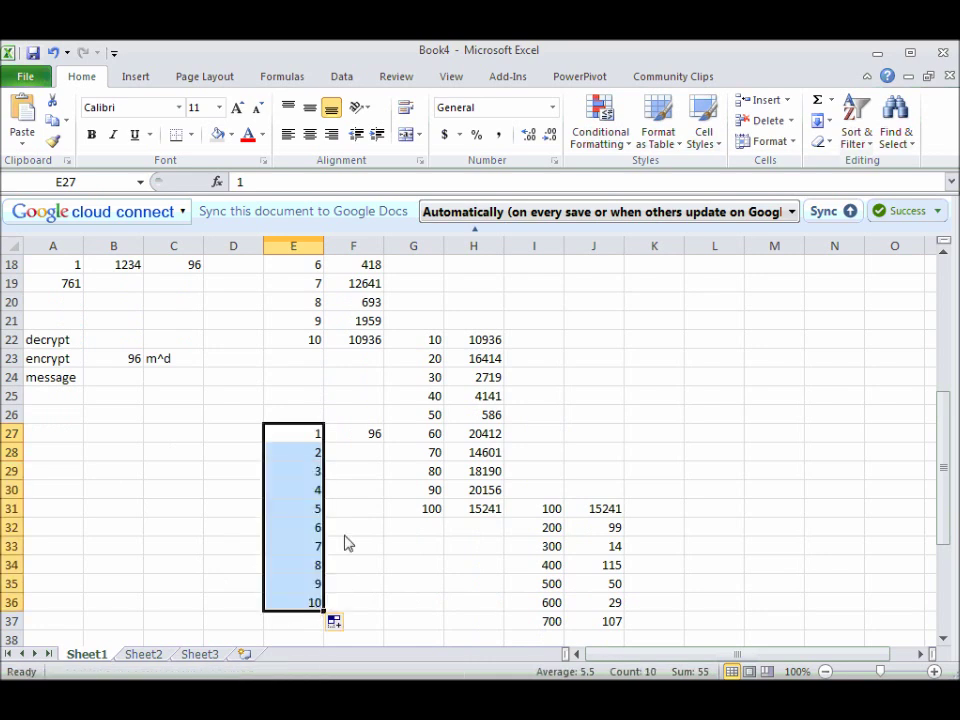
Enter the modular power formula =MOD(F27*F27,$B$4) in F28
left_click(367, 435)
left_click(363, 455)
type("=MOD(")
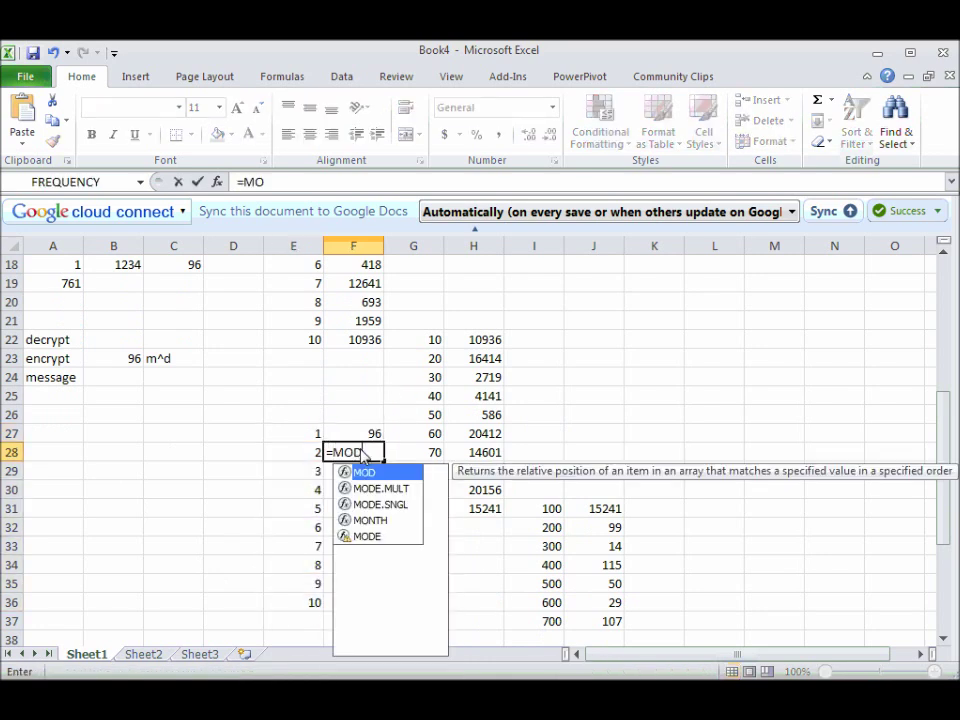
left_click(367, 438)
type("*")
left_click(366, 437)
type(",$b")
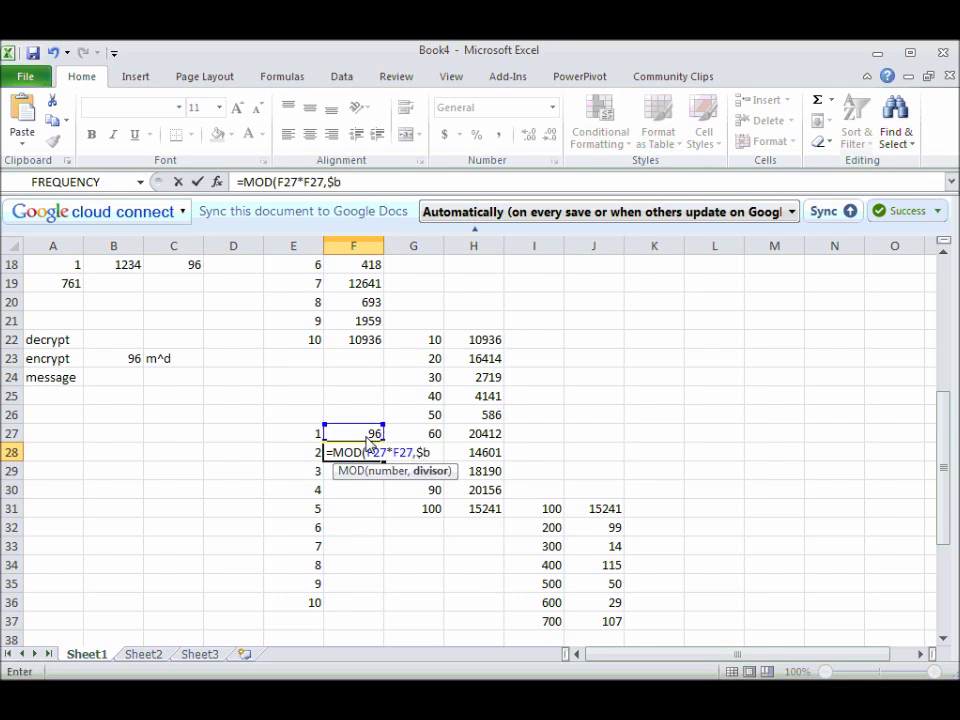
type("$4")
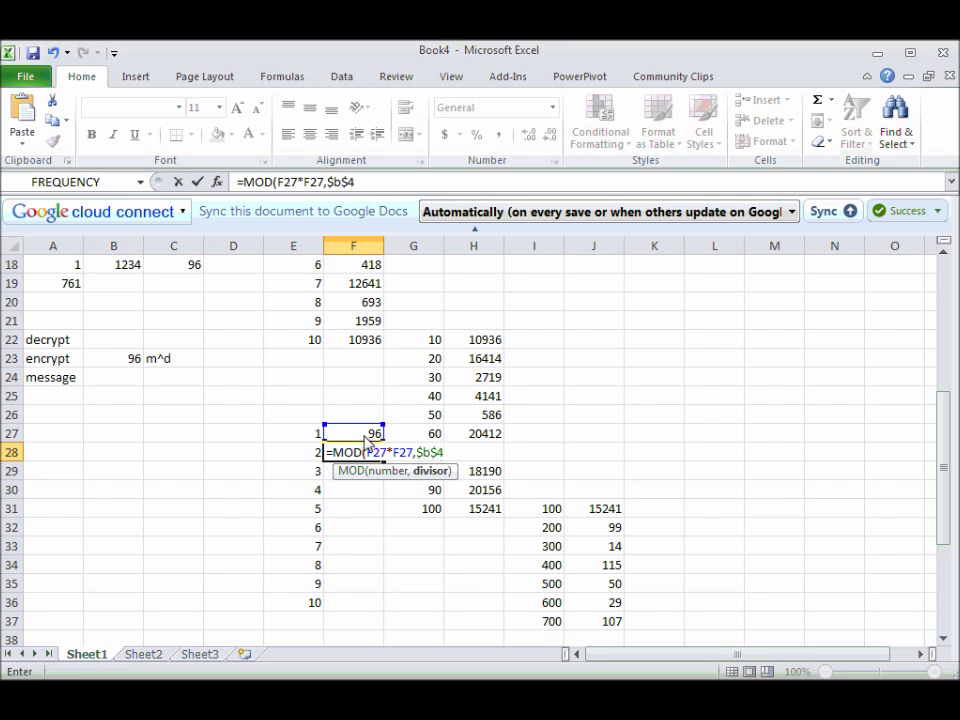
Make the first F27 reference in F28's formula absolute as $F$27 and fill the formula down to F36
left_click(366, 452)
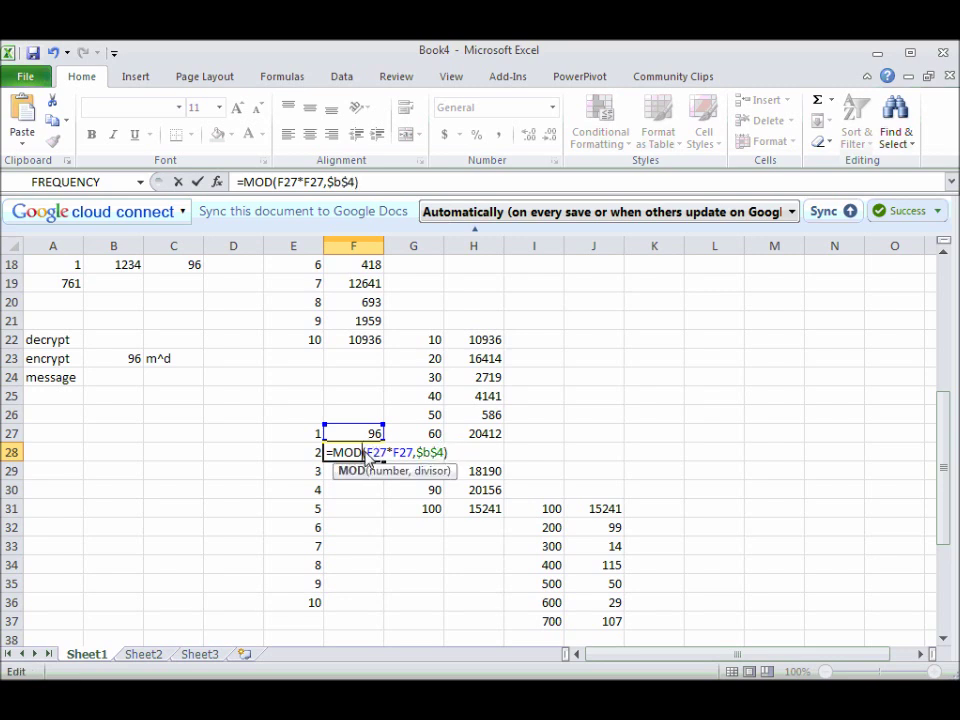
left_click(371, 454)
type("$")
key("Right")
type("$")
key("ctrl+Return")
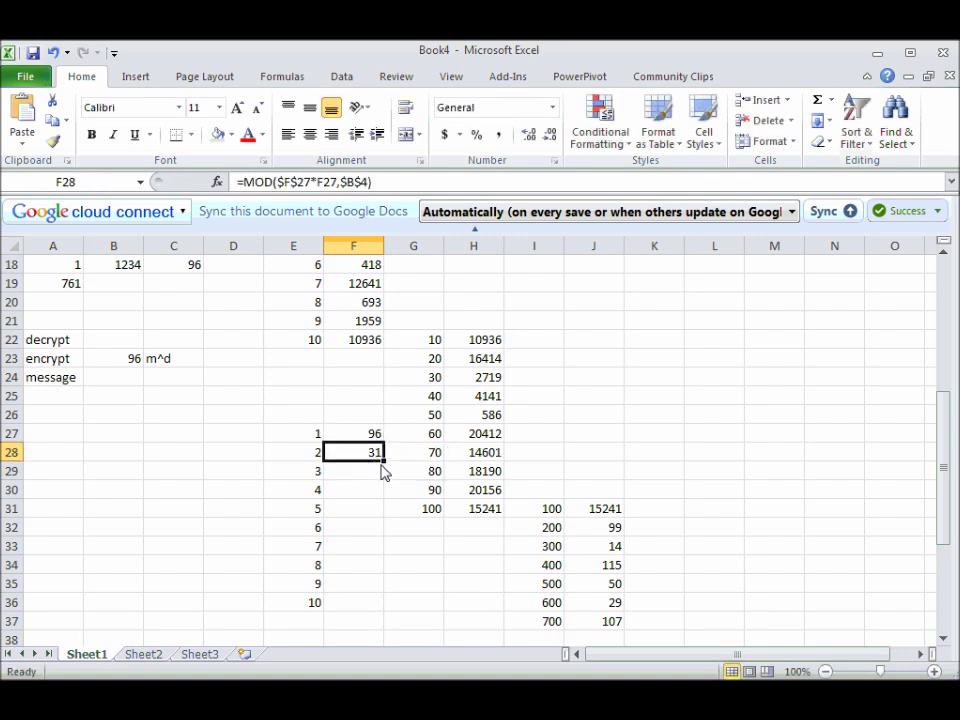
left_click_drag(384, 462, 390, 612)
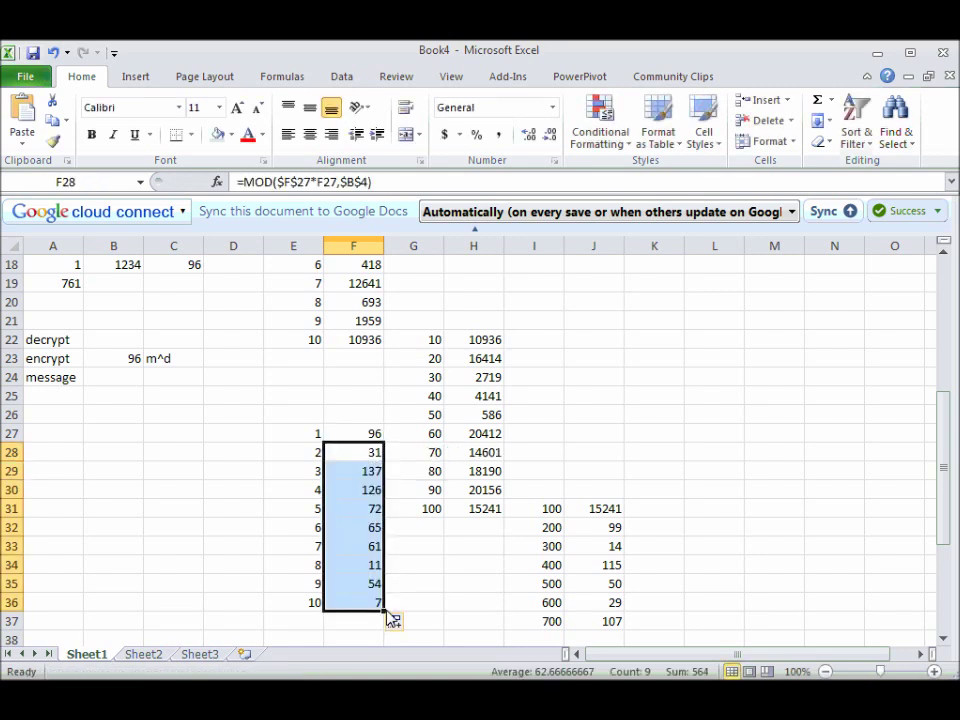
Enter the exponent 10 in G36 and link H36 to the tenth power with =F36
left_click(413, 604)
type("10")
key("Tab")
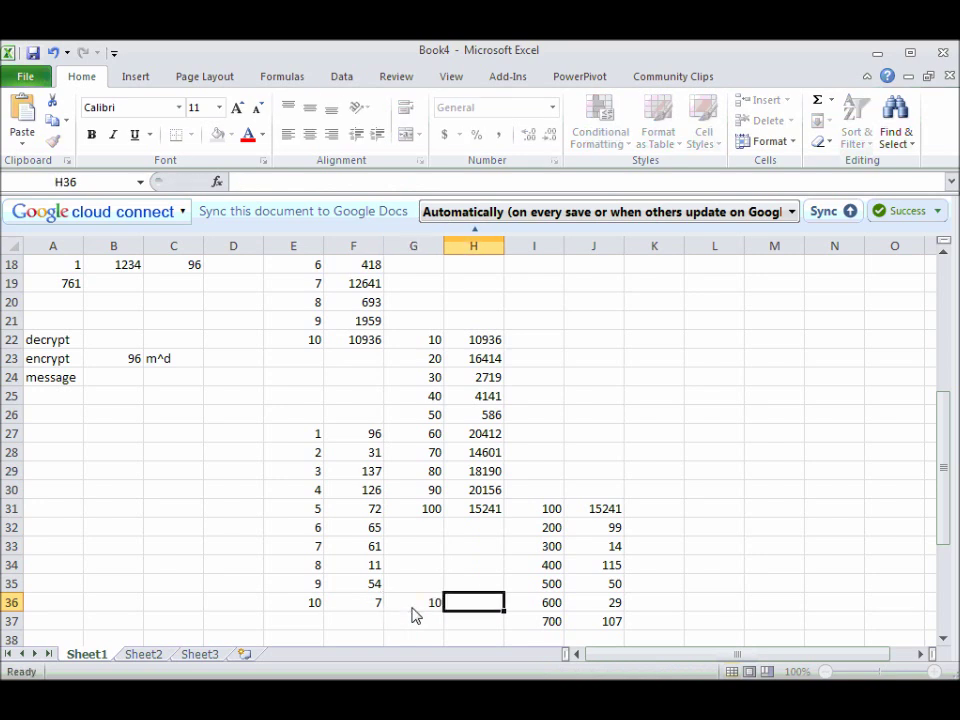
type("=")
left_click(380, 605)
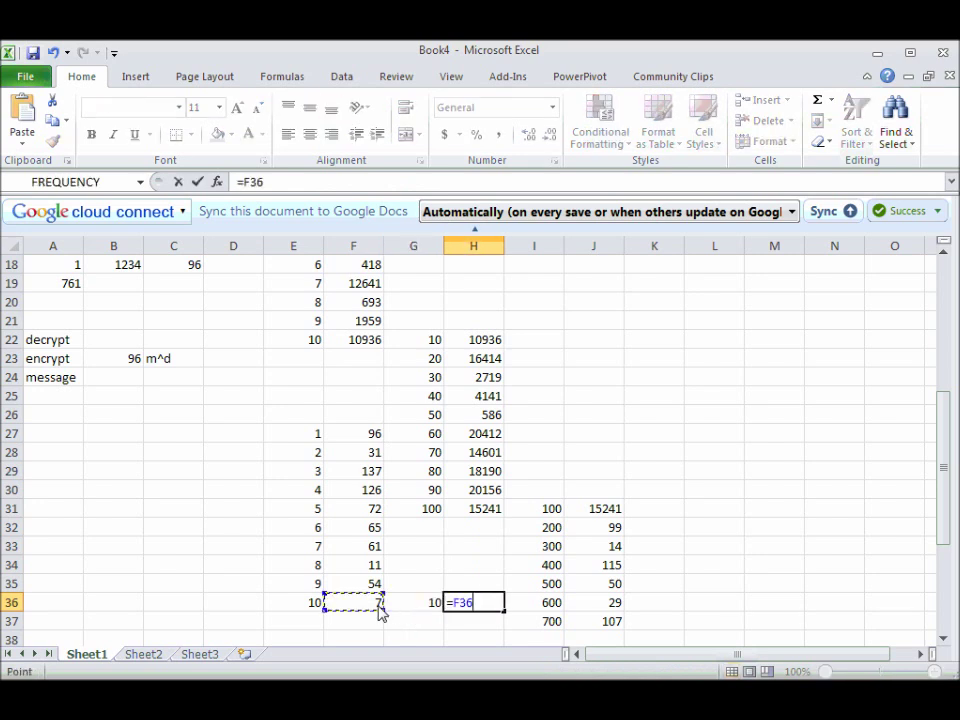
key("Return")
Enter 20 in G37 and extend the series of tens down to 100 in G45
left_click(428, 628)
type("20")
key("Return")
left_click_drag(418, 589, 434, 571)
Enter the modular power formula =MOD(H36*H36,$B$4) in H37
left_click(484, 418)
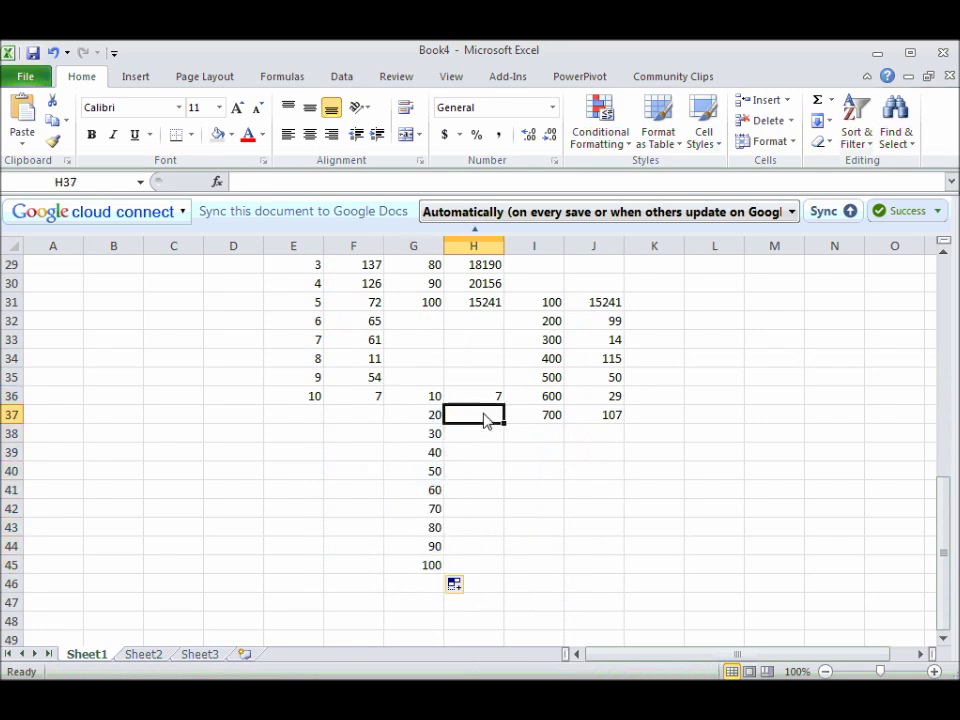
type("=MOD(")
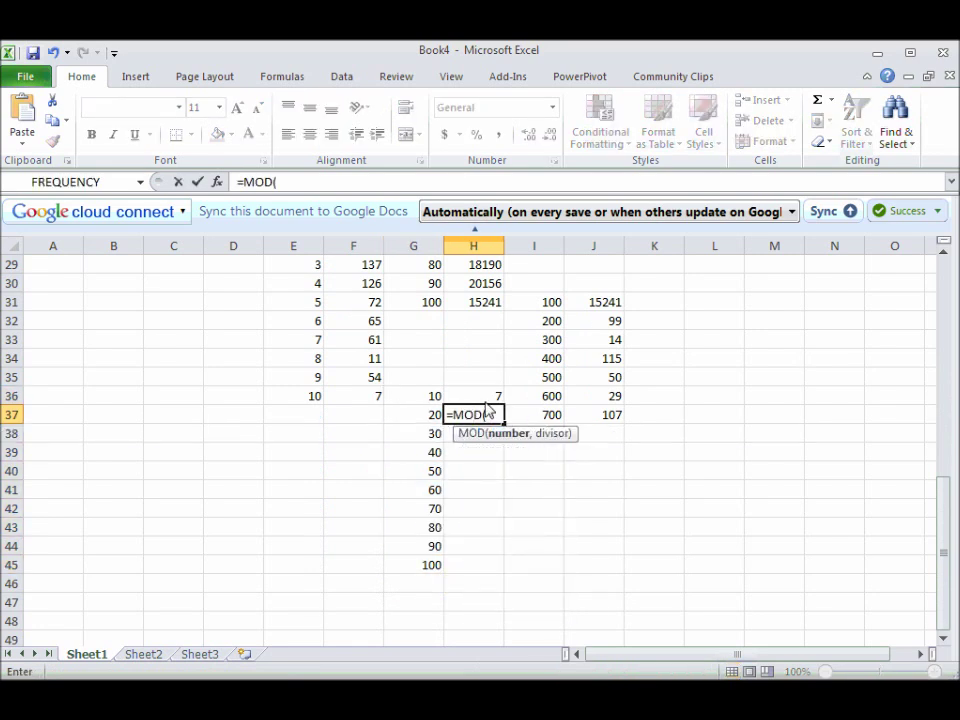
left_click(486, 402)
type("*")
left_click(486, 402)
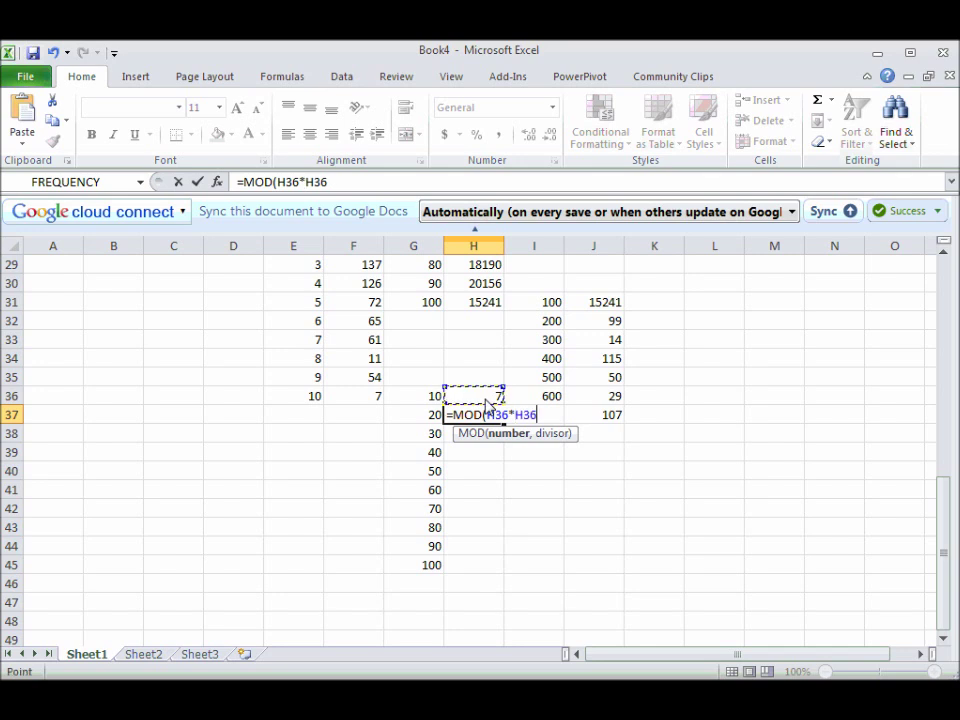
type(",$b")
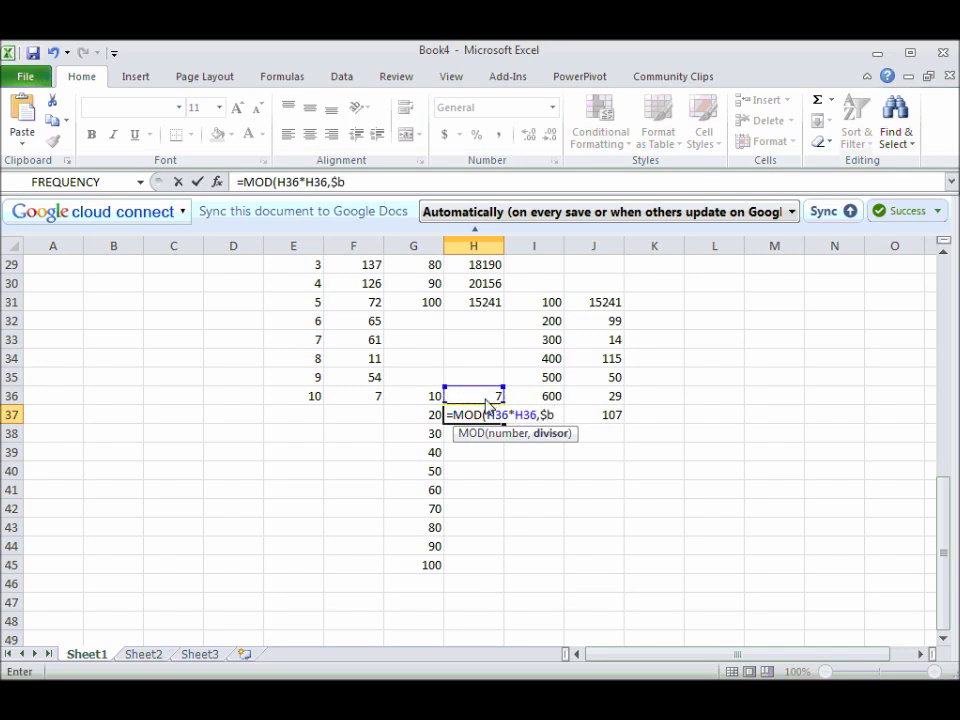
type("$4)")
key("Return")
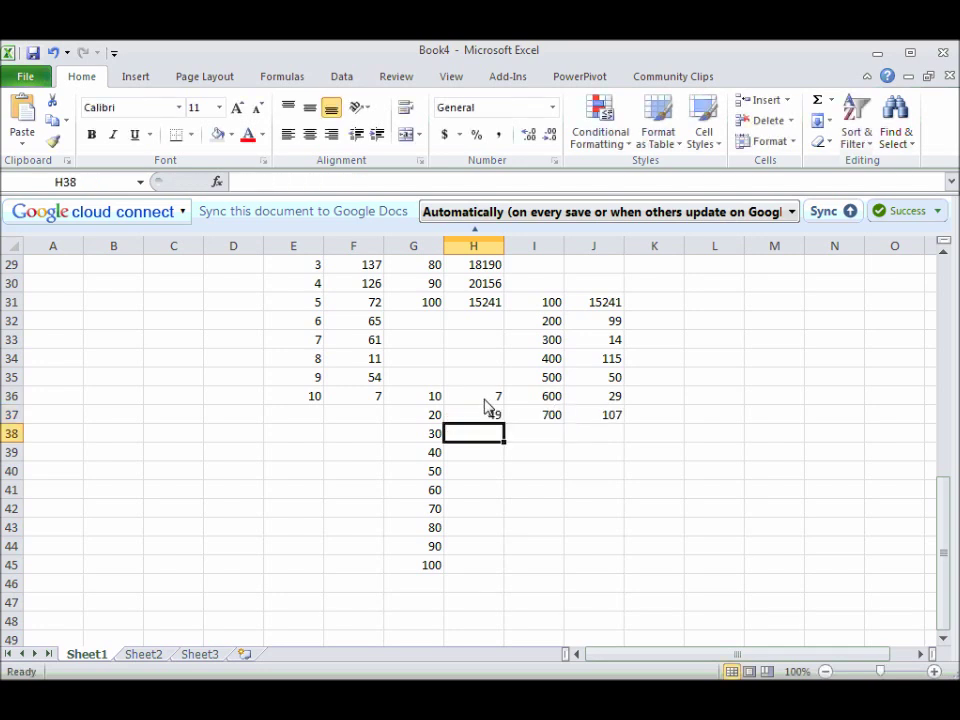
Make the first H36 reference in H37's formula absolute as $H$36 and fill the formula down to H45
left_click(488, 418)
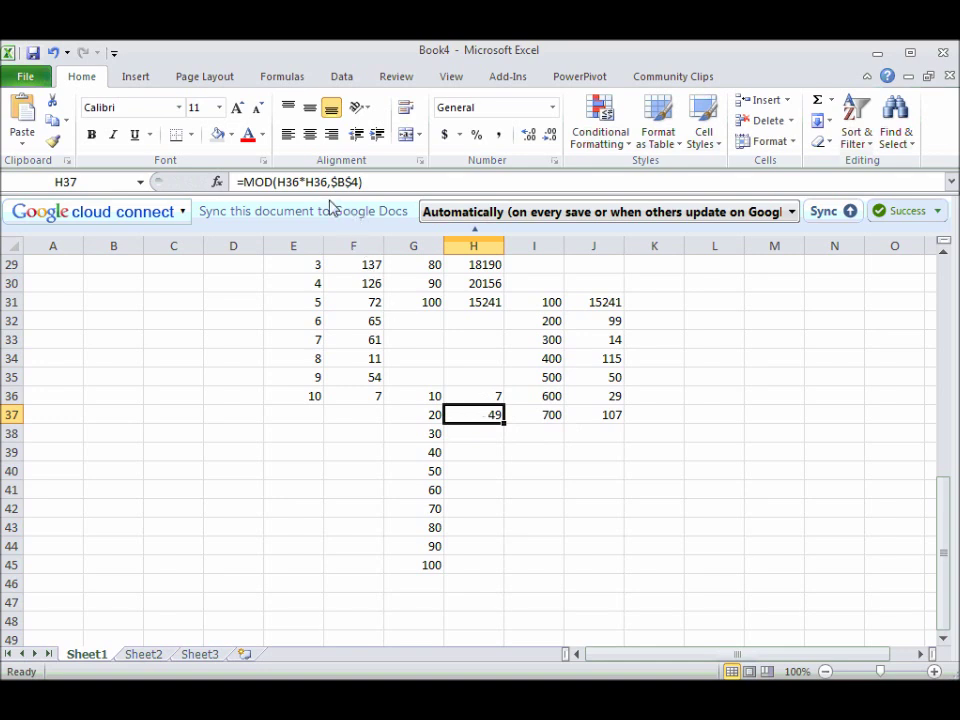
left_click(279, 182)
key("F4")
key("Return")
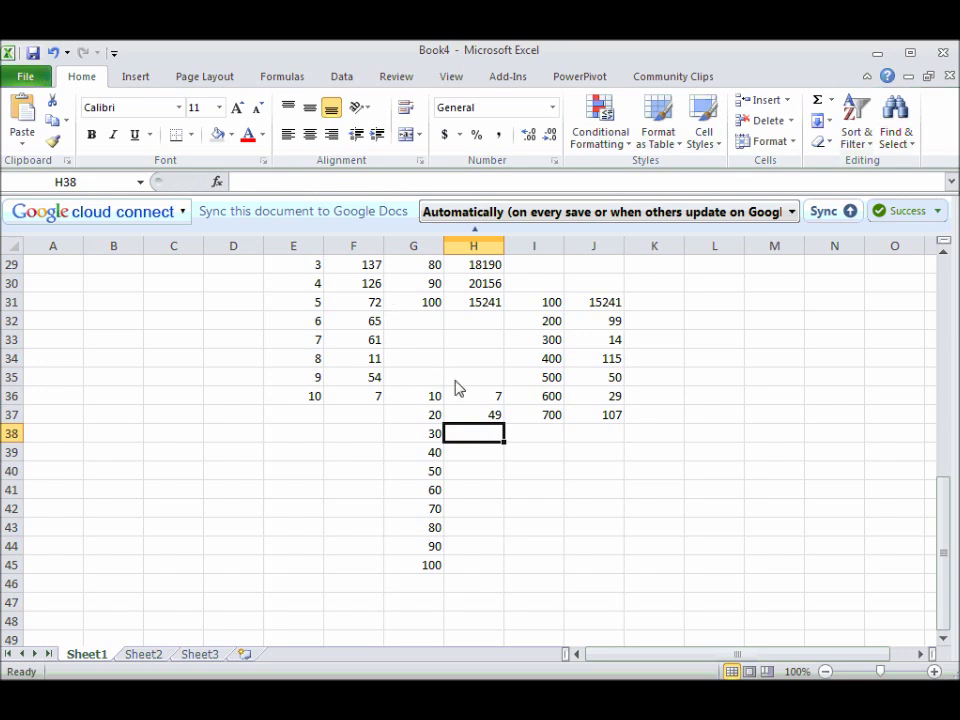
left_click(491, 418)
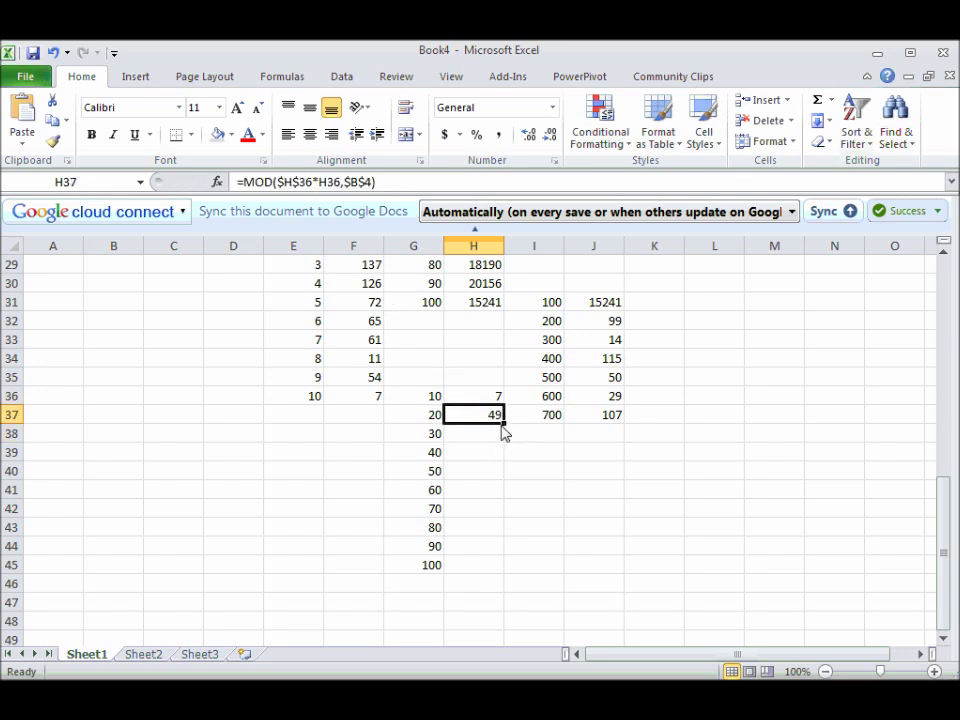
left_click_drag(505, 425, 491, 585)
Enter the exponent 100 in I45 and link J45 to the hundredth power with =H45
left_click(562, 571)
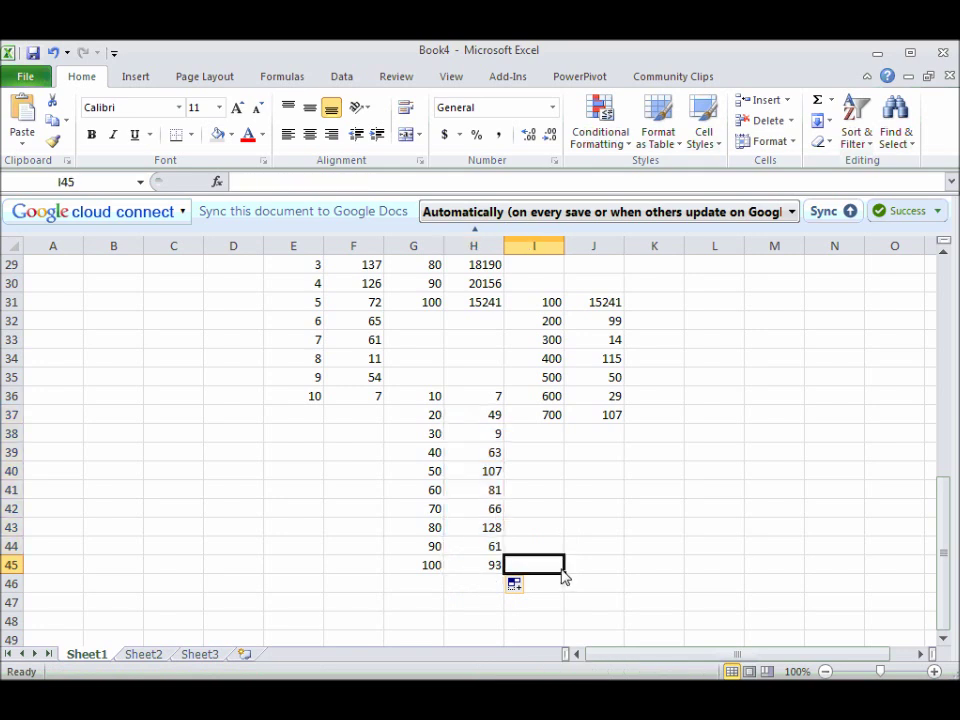
type("100")
key("Tab")
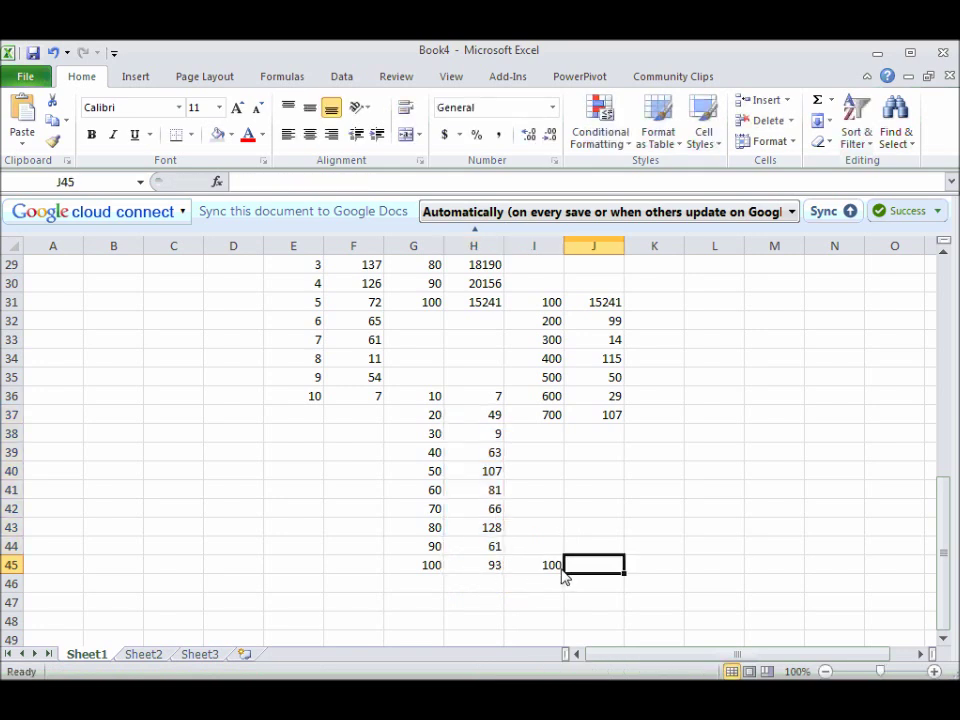
type("=")
left_click(497, 572)
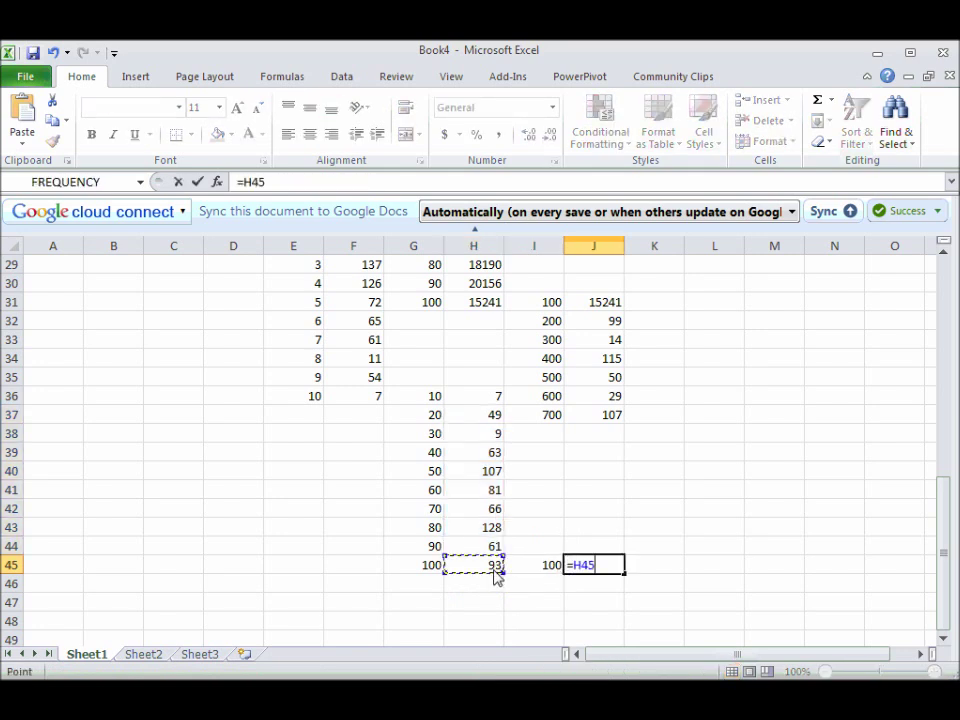
key("Return")
Enter 200 in I46 and extend the series of hundreds down to 1000 in I54
type("200")
key("Return")
mouse_move(553, 570)
left_mouse_down()
mouse_move(561, 671)
mouse_move(557, 576)
left_mouse_up()
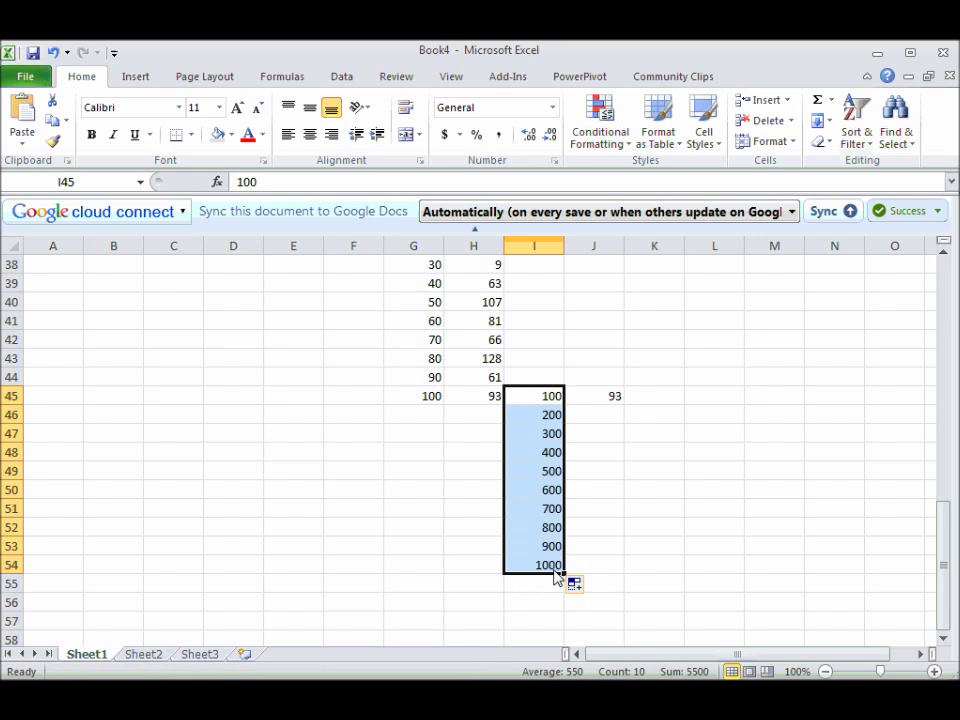
Enter the modular power formula =MOD(J45*J45,$B$4) in J46
left_click(604, 418)
type("=MOD(")
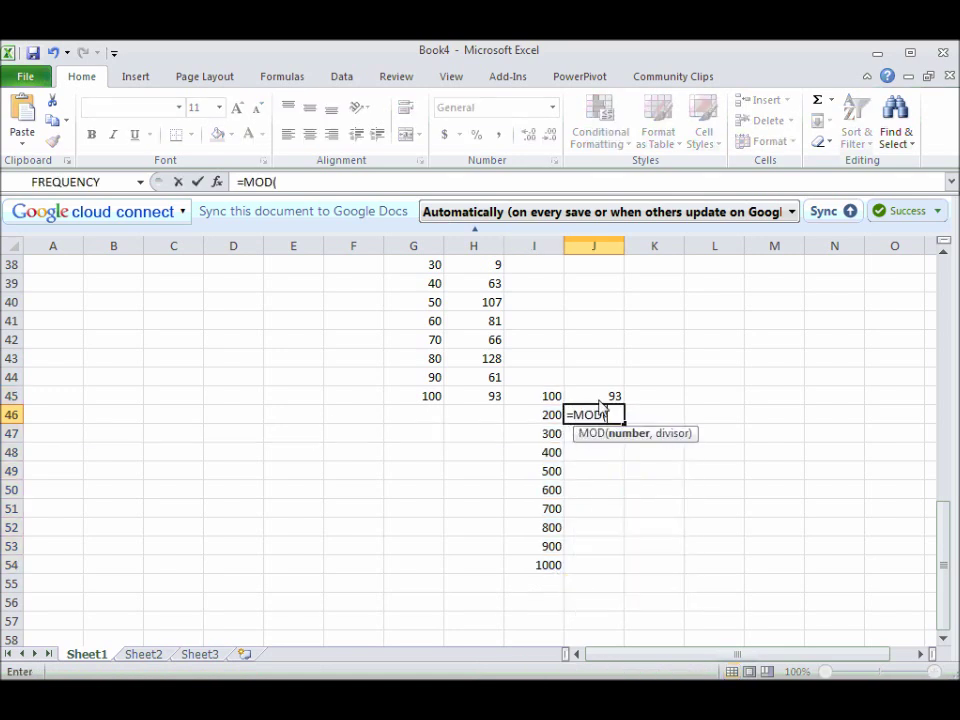
left_click(599, 400)
type("*")
left_click(599, 399)
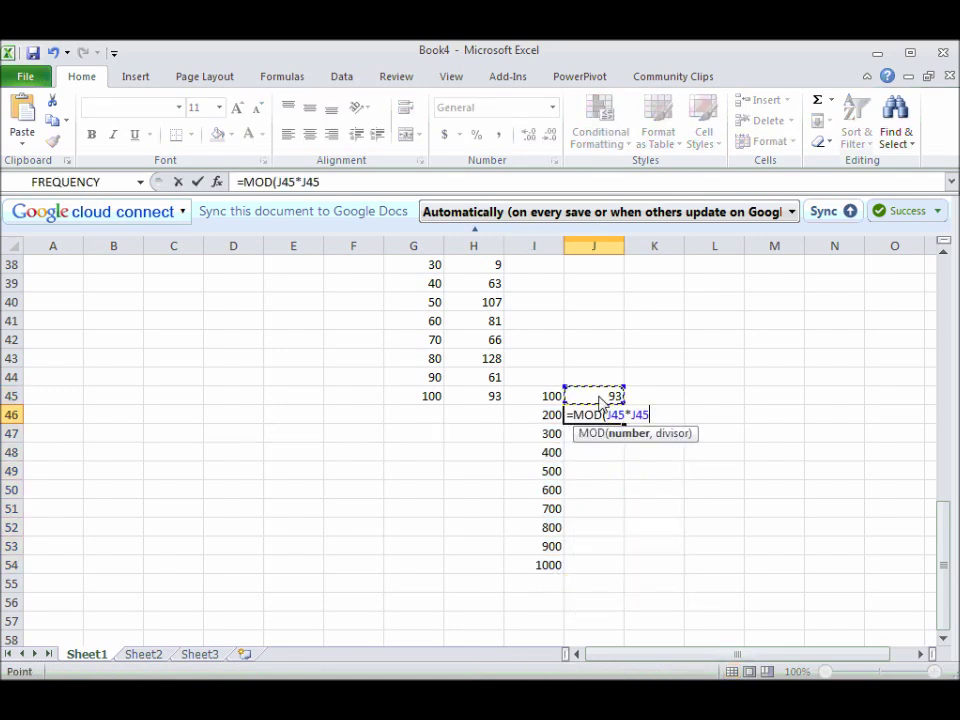
type(",$b")
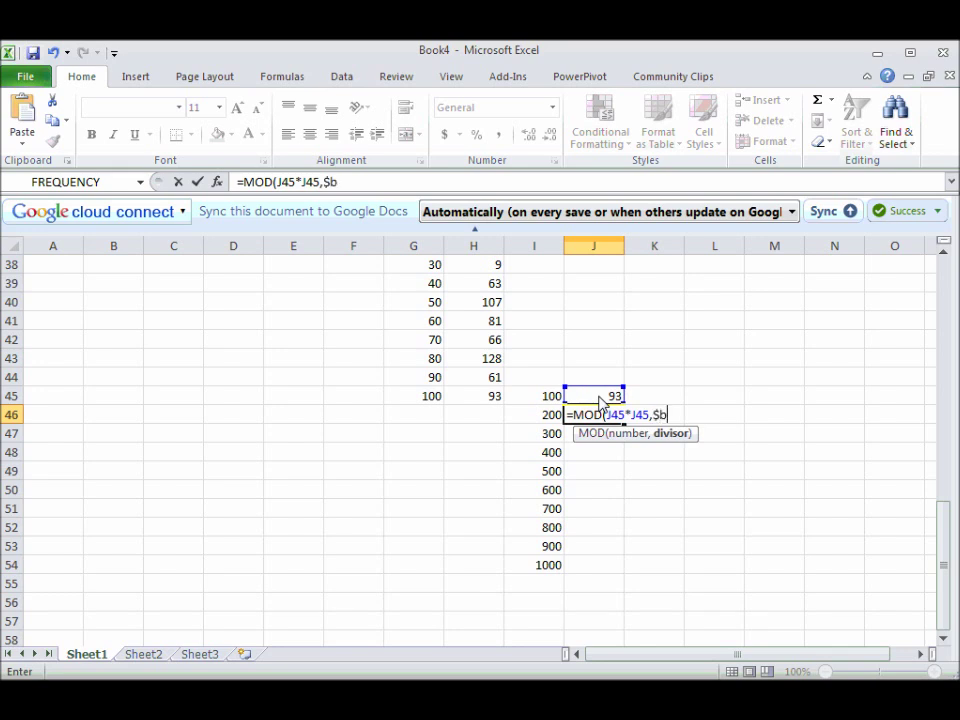
type("4")
type("4")
Make the first J45 reference in J46's formula absolute as $J$45 and fill the formula down to J54
left_click(608, 414)
type("$4")
key("Right")
type("$")
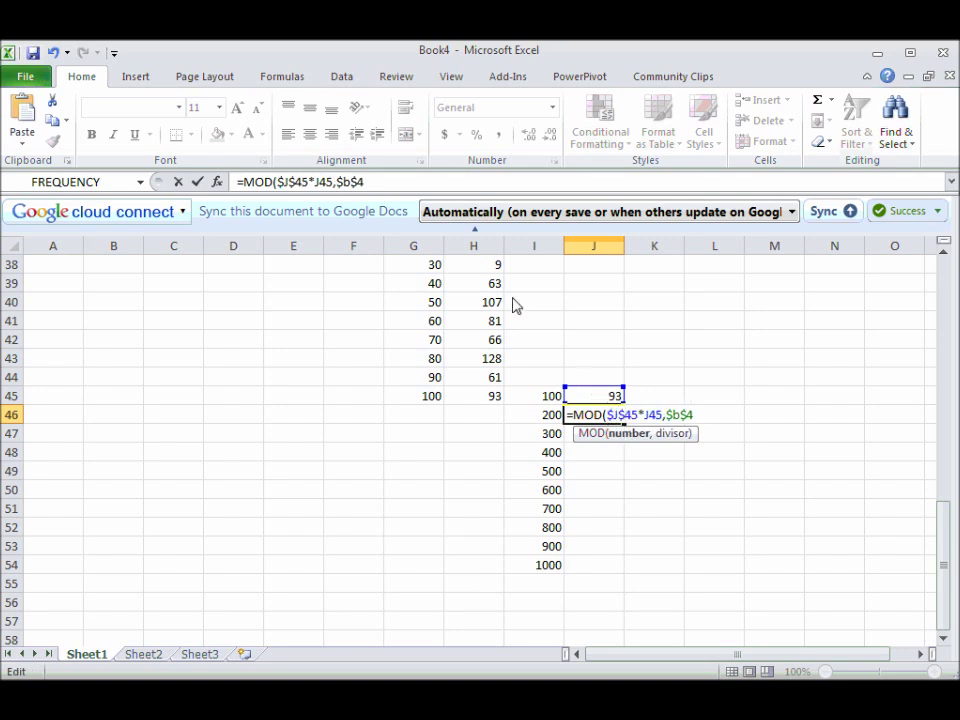
left_click(385, 185)
key("Return")
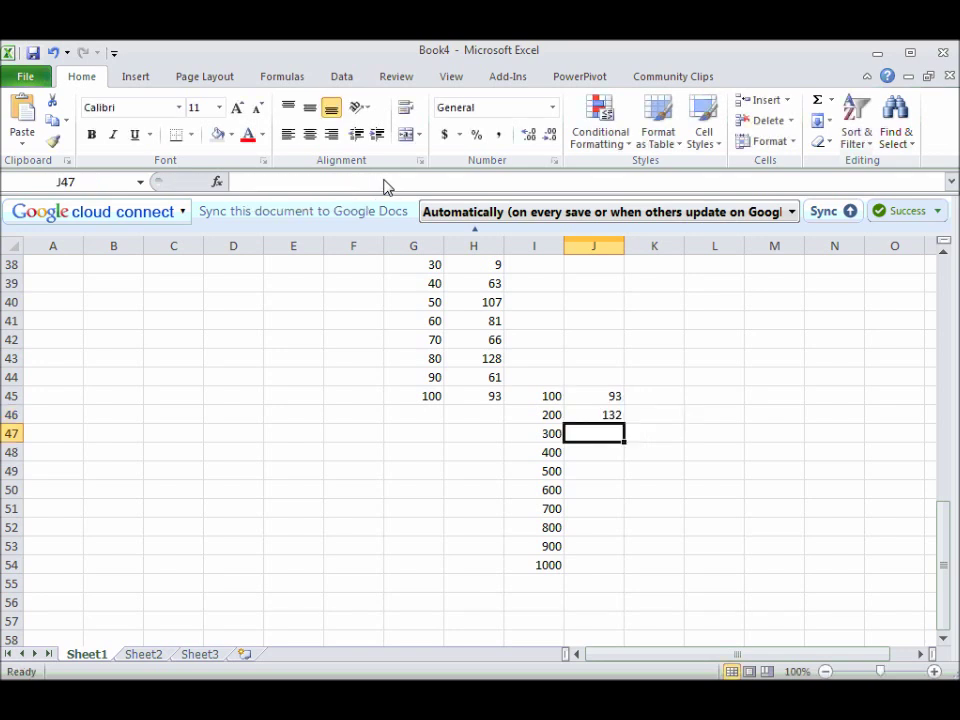
left_click(605, 414)
left_click_drag(625, 423, 622, 582)
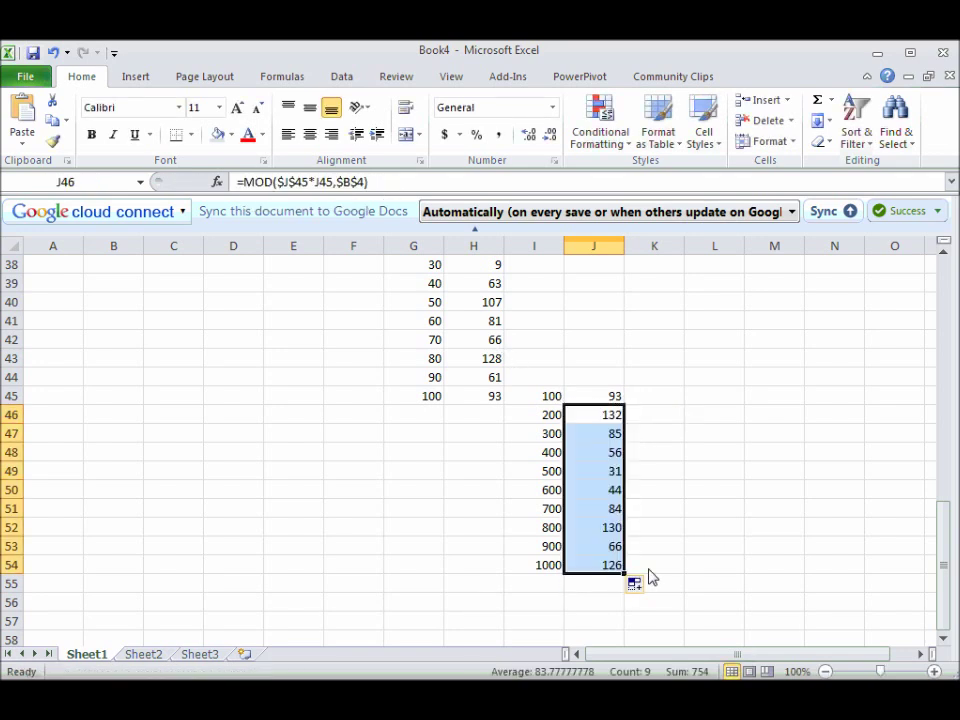
Enter the exponent 1000 in K54 and link L54 to the thousandth power with =J54
left_click(652, 568)
type("1000")
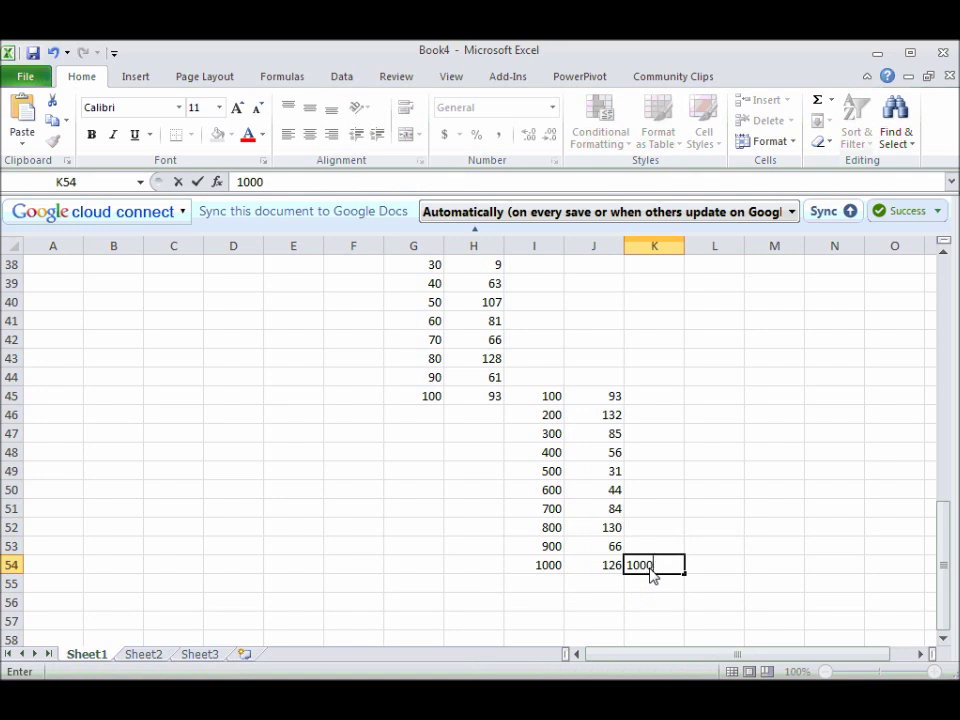
key("Tab")
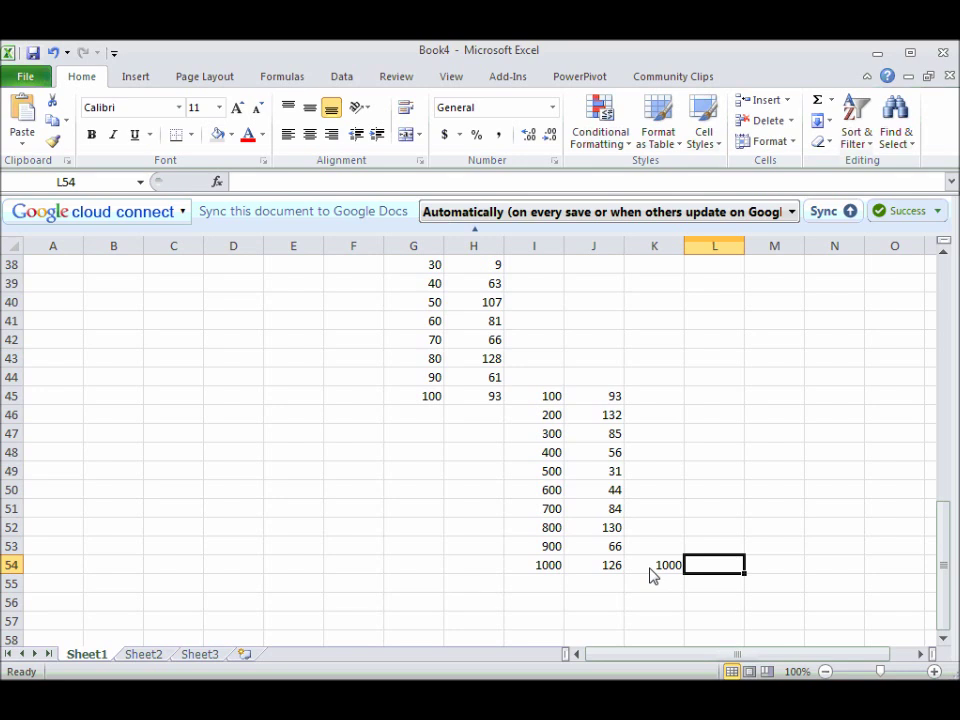
type("=")
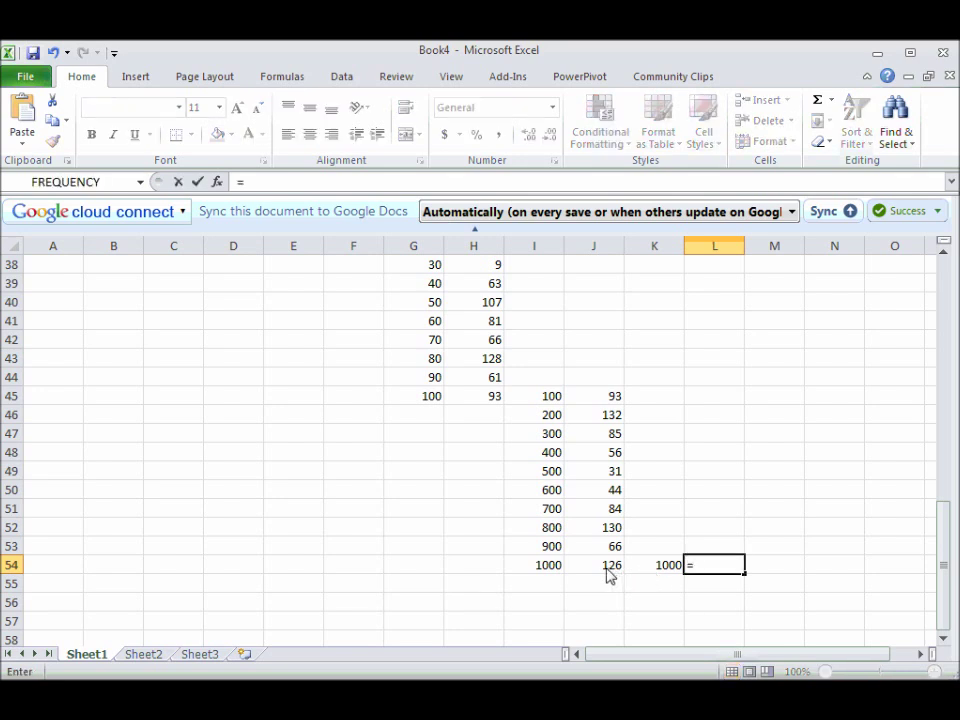
left_click(616, 573)
key("Return")
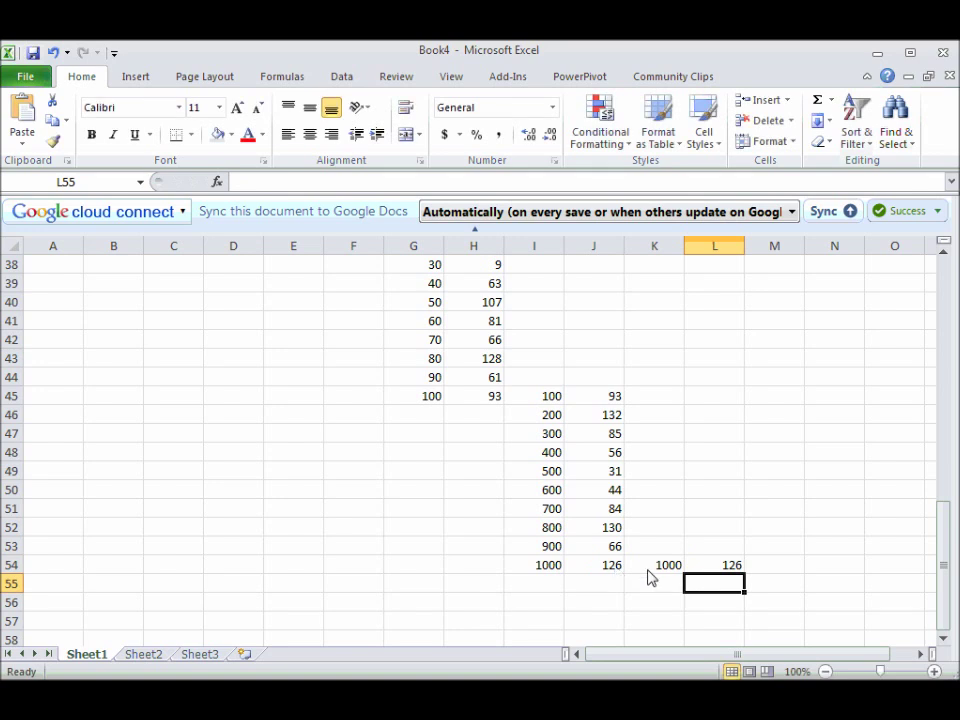
Enter 2000 in K55 and extend the series of thousands down to 7000 in K60
left_click(650, 588)
type("2000")
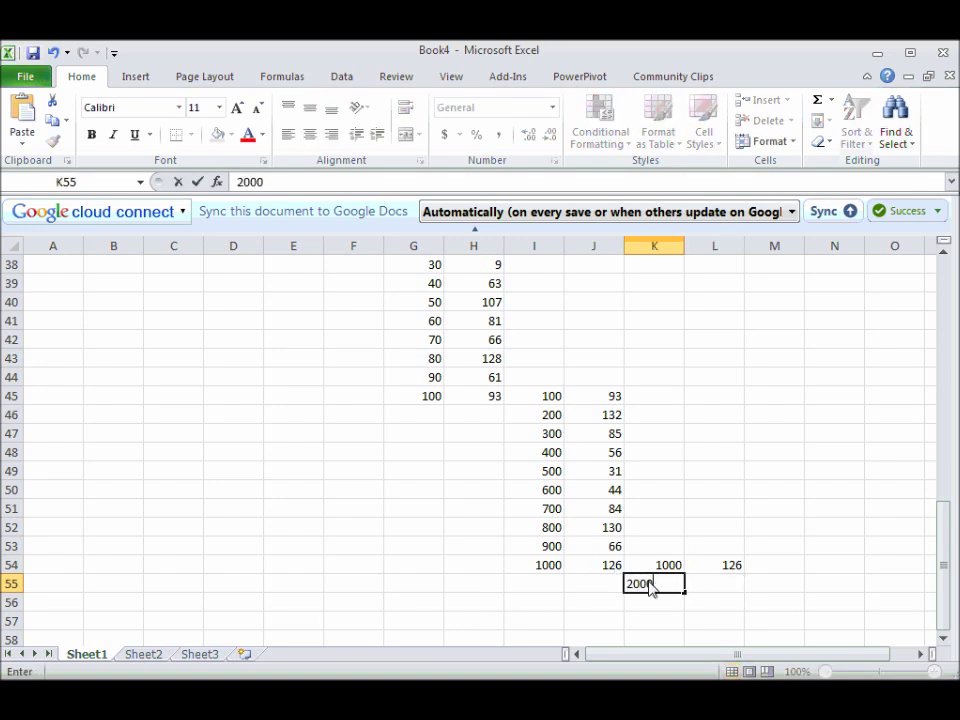
key("Return")
left_click_drag(649, 568, 681, 622)
Enter the modular power formula =MOD(L54*L54,$B$4) in L55
left_click(722, 509)
type("=MO")
key("Tab")
left_click(730, 494)
type("*")
left_click(733, 497)
type(",$B")
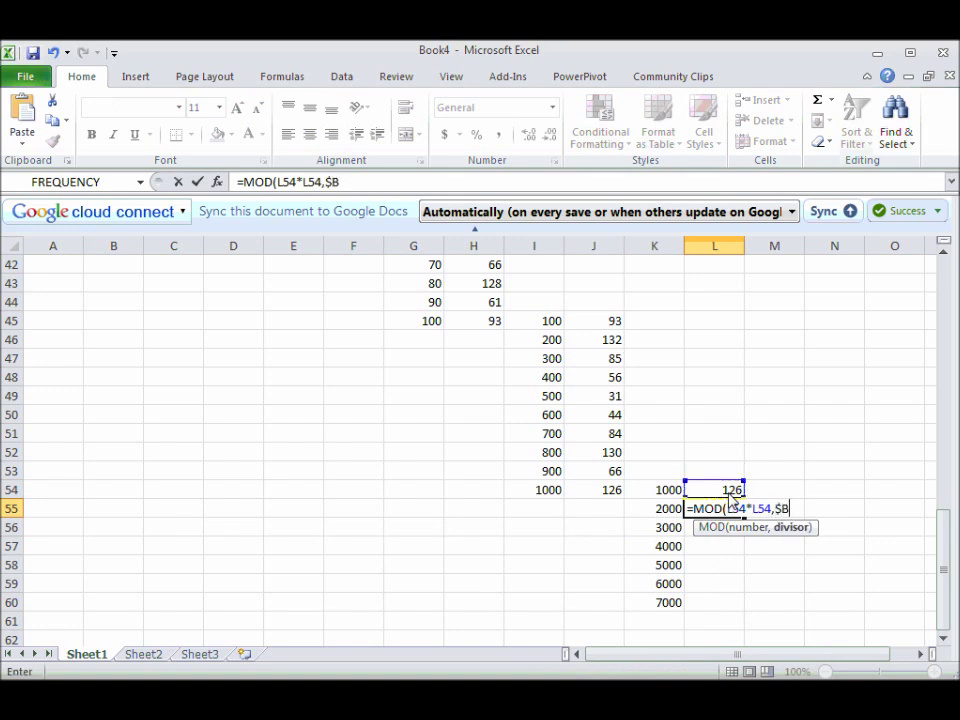
type("$4")
Make the first L54 reference in L55's formula absolute as $L$54 and fill the formula down to L60
left_click(735, 512)
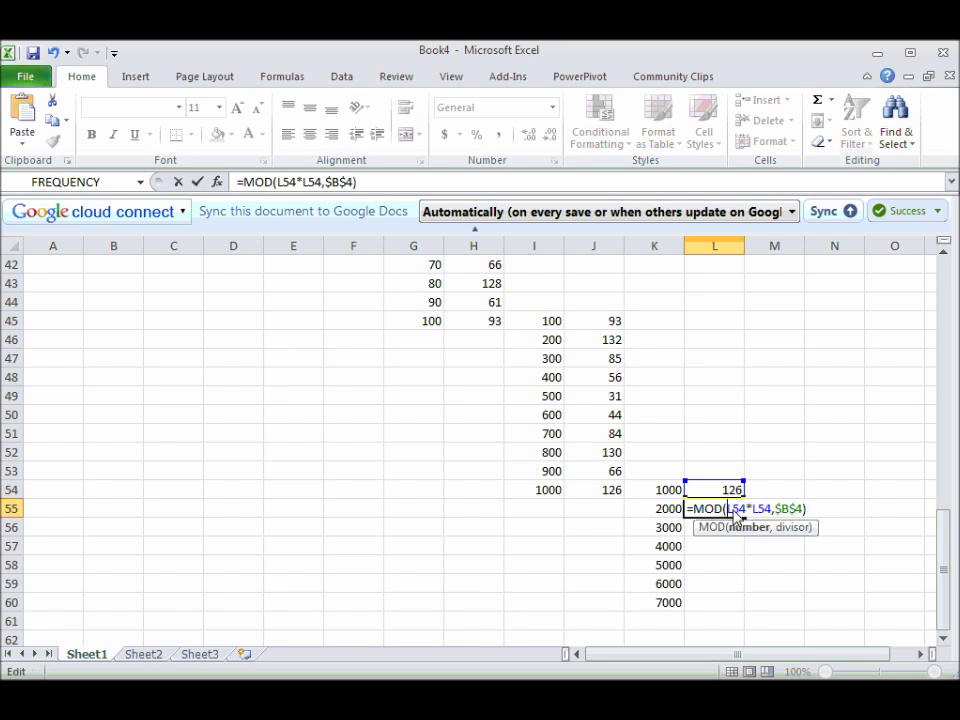
key("F4")
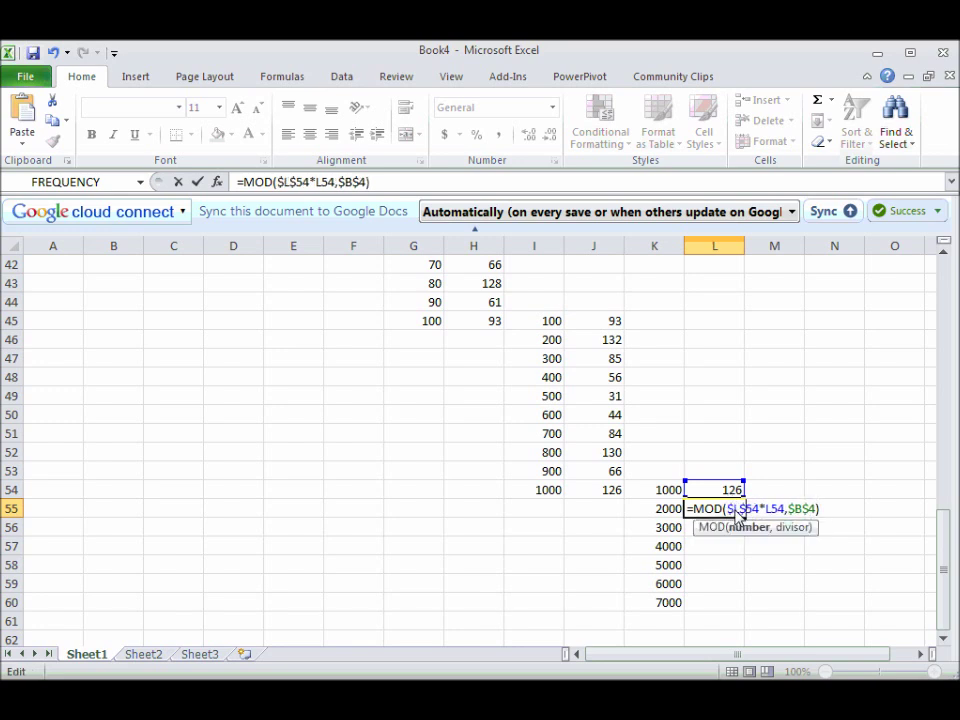
key("Return")
left_click(737, 512)
left_click_drag(745, 519, 748, 606)
Check the modulus n in B5 and the formulas behind the hundredth powers in H31 and J31
left_click_drag(951, 541, 864, 221)
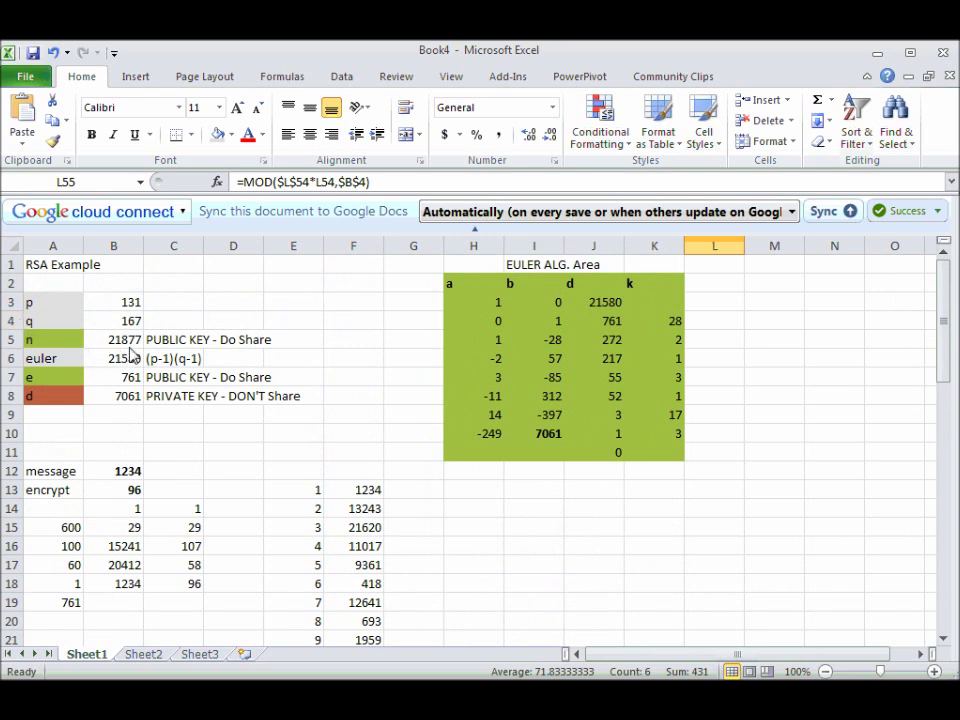
left_click(134, 340)
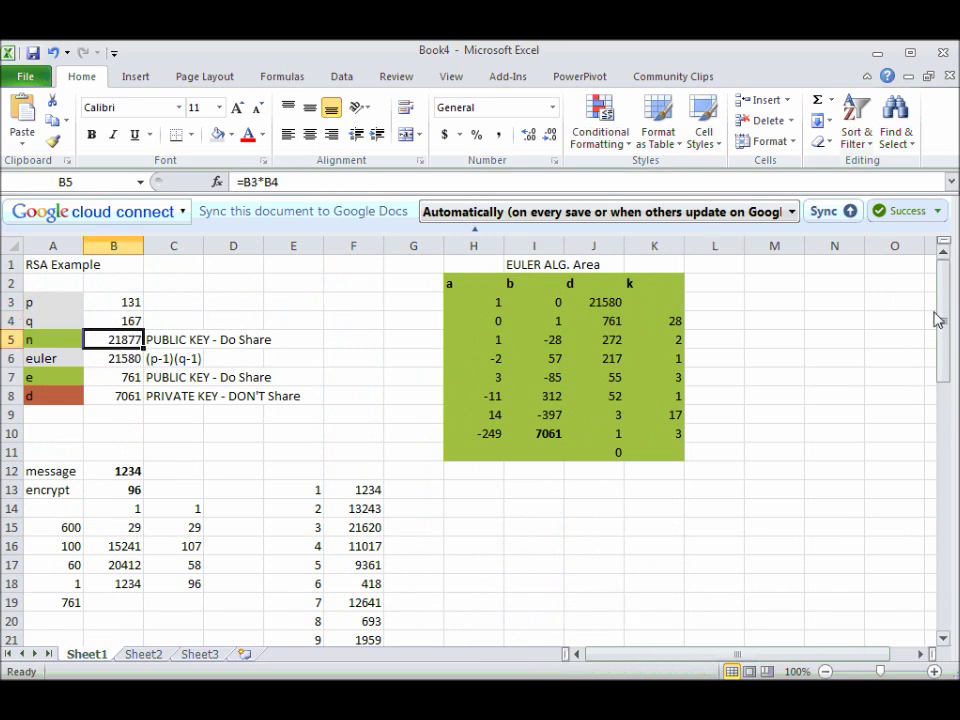
left_click_drag(946, 312, 942, 436)
left_click(507, 455)
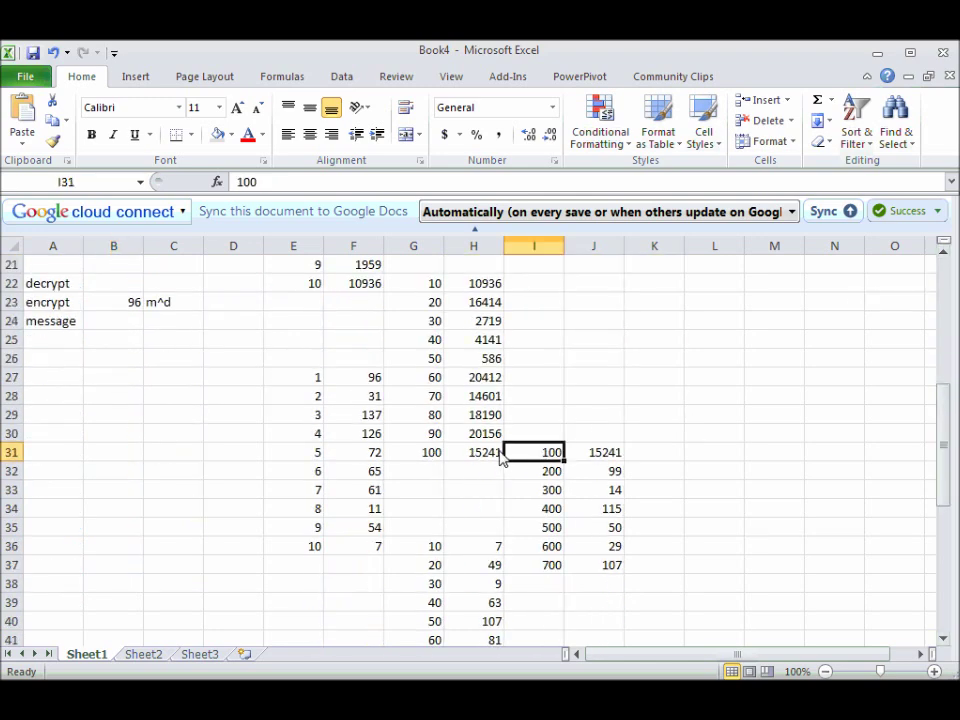
left_click(499, 455)
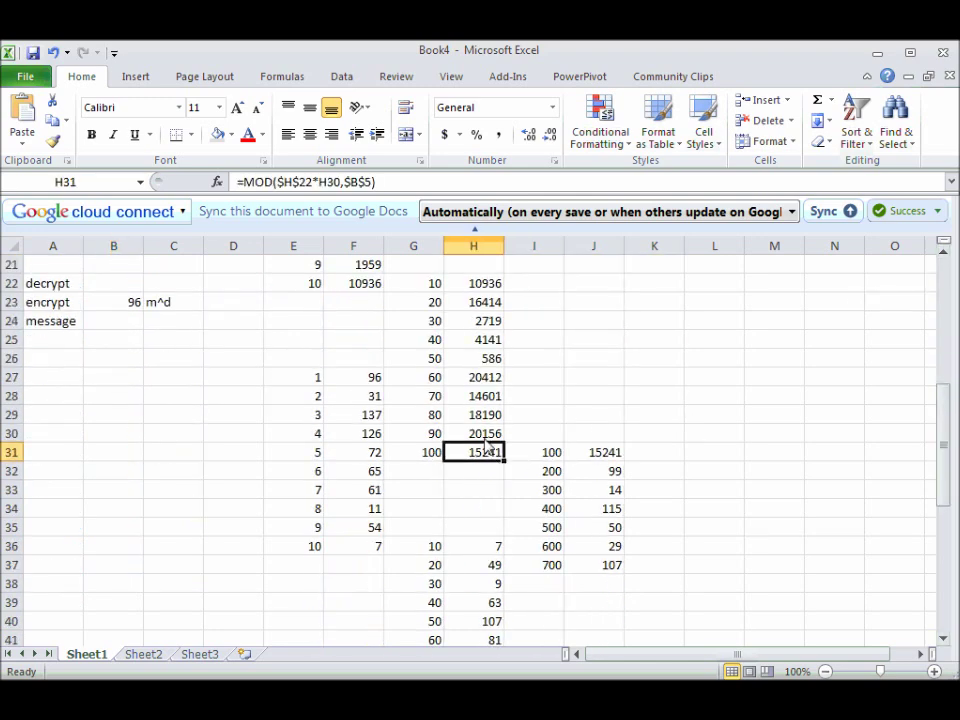
left_click(608, 455)
Change the modulus reference in J32's formula to $B$5 and fill the formula down to J37
left_click(613, 472)
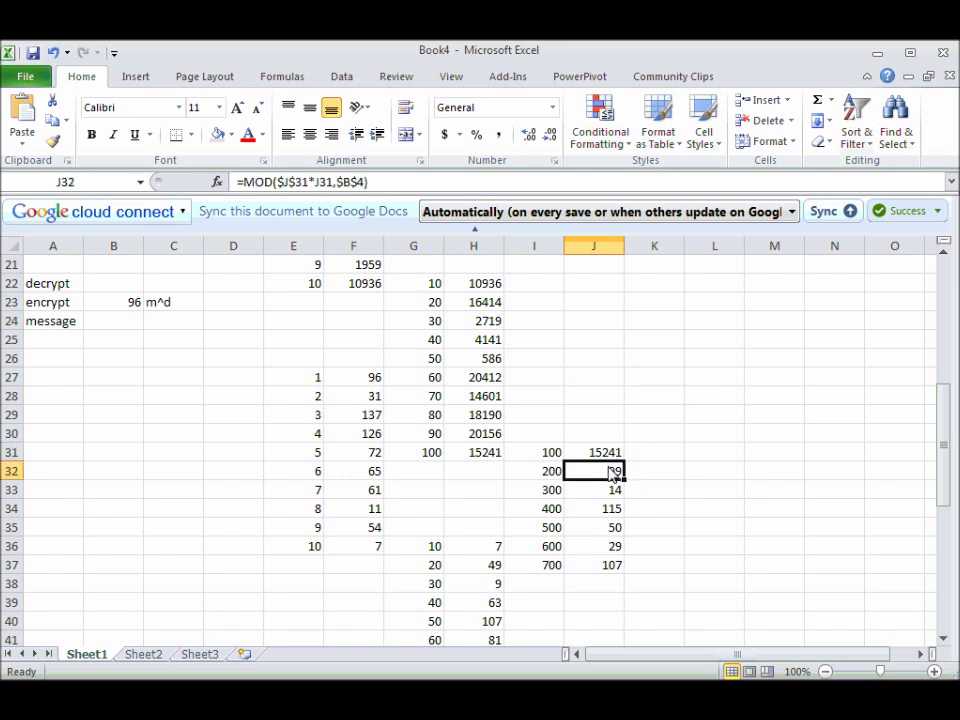
left_click(366, 184)
key("Left")
key("Left")
key("Left")
key("Left")
key("Left")
key("BackSpace")
type("2")
key("Return")
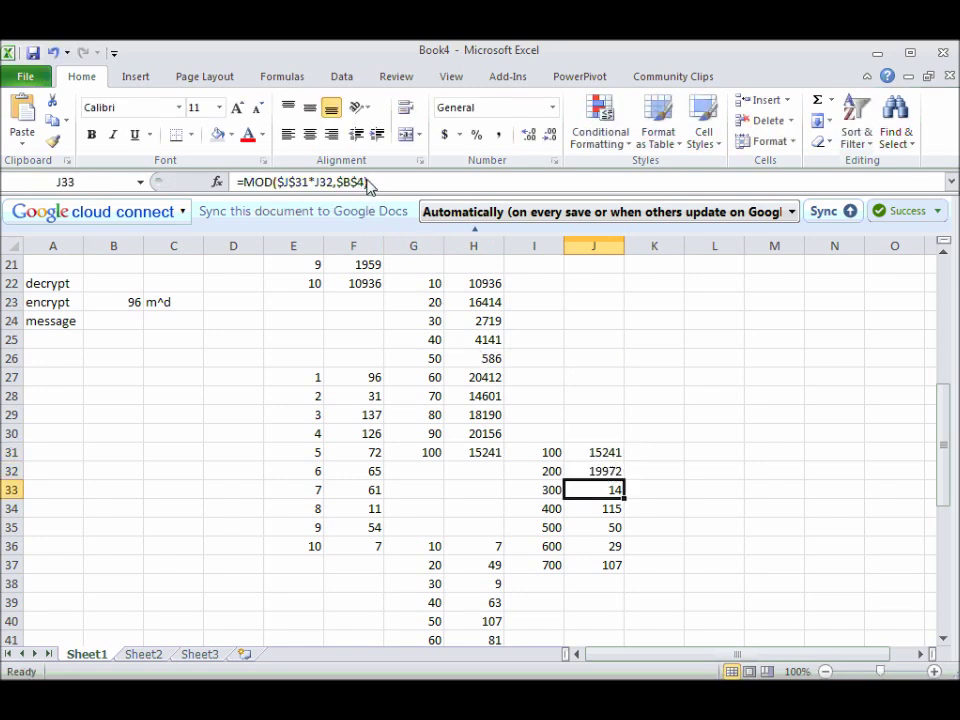
left_click(612, 474)
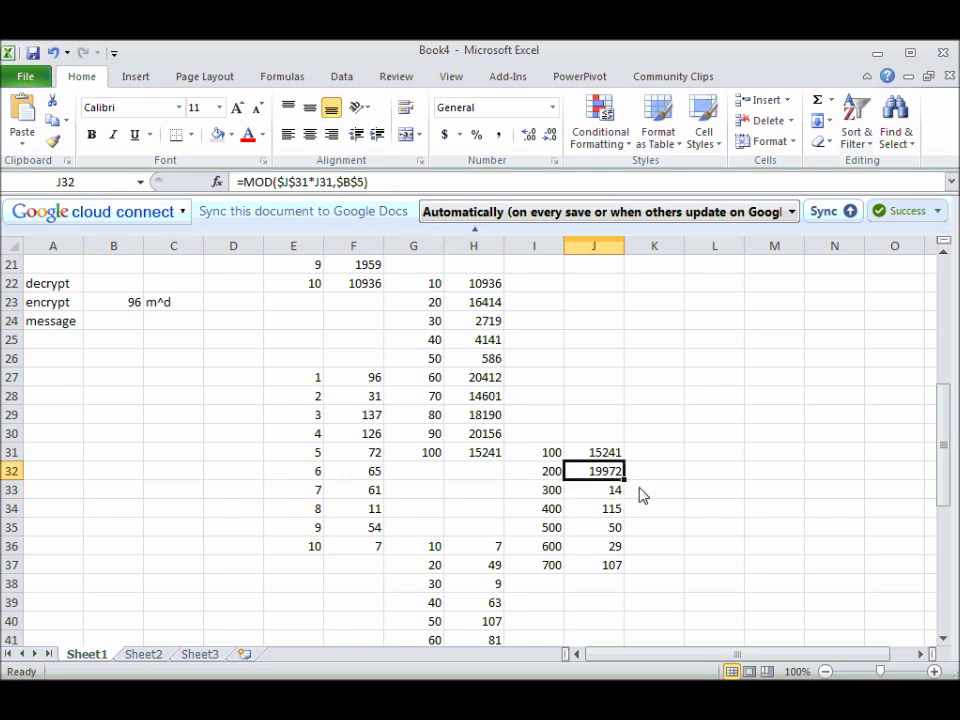
left_click_drag(625, 482, 622, 578)
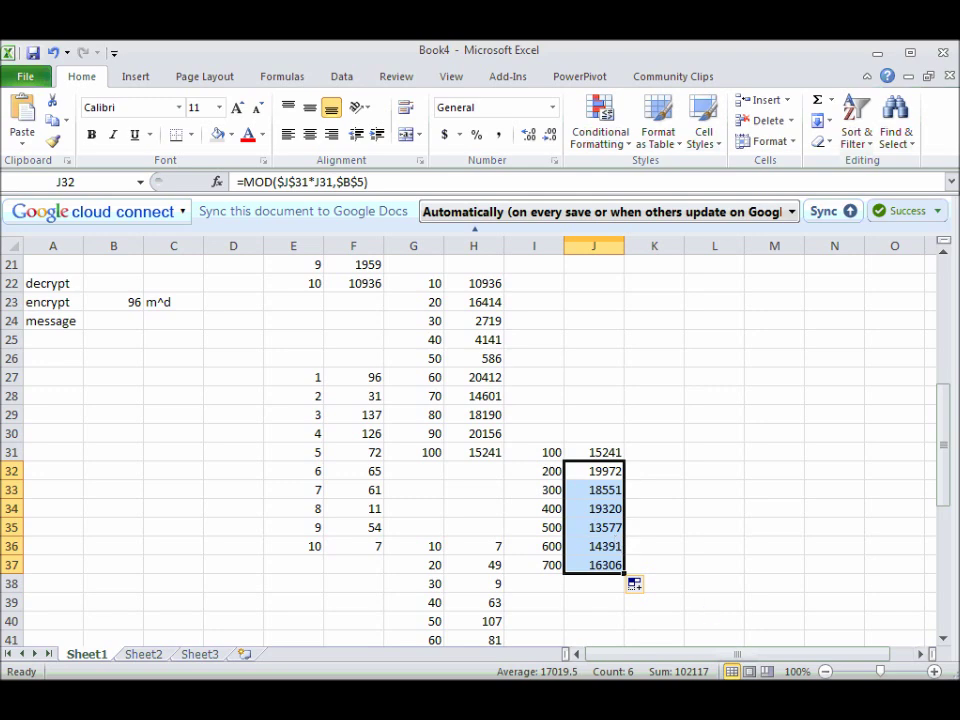
Change the modulus reference in C15's running-product formula to $B$5 and fill it down to C18
left_click_drag(943, 481, 947, 411)
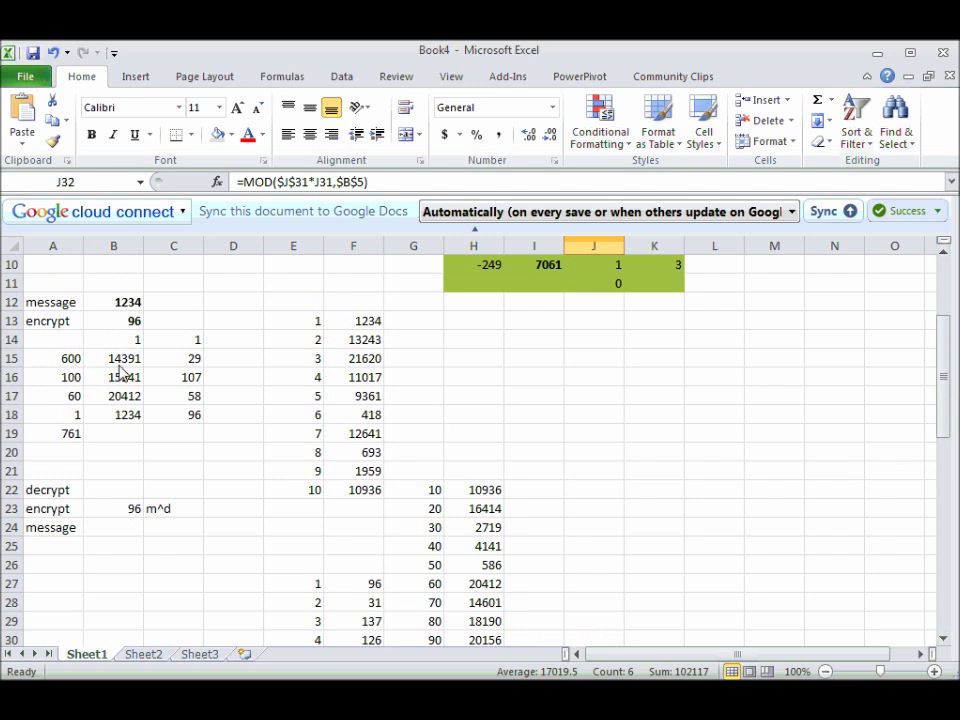
left_click(185, 361)
left_click(189, 377)
left_click(189, 360)
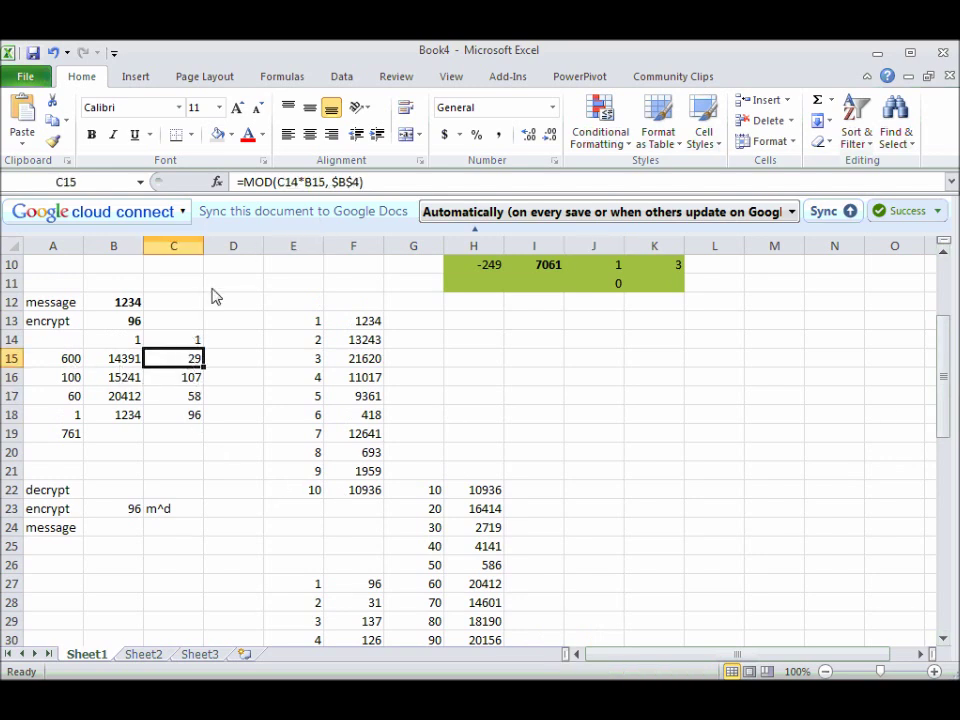
key("Up")
key("Down")
left_click(360, 184)
key("BackSpace")
type("5")
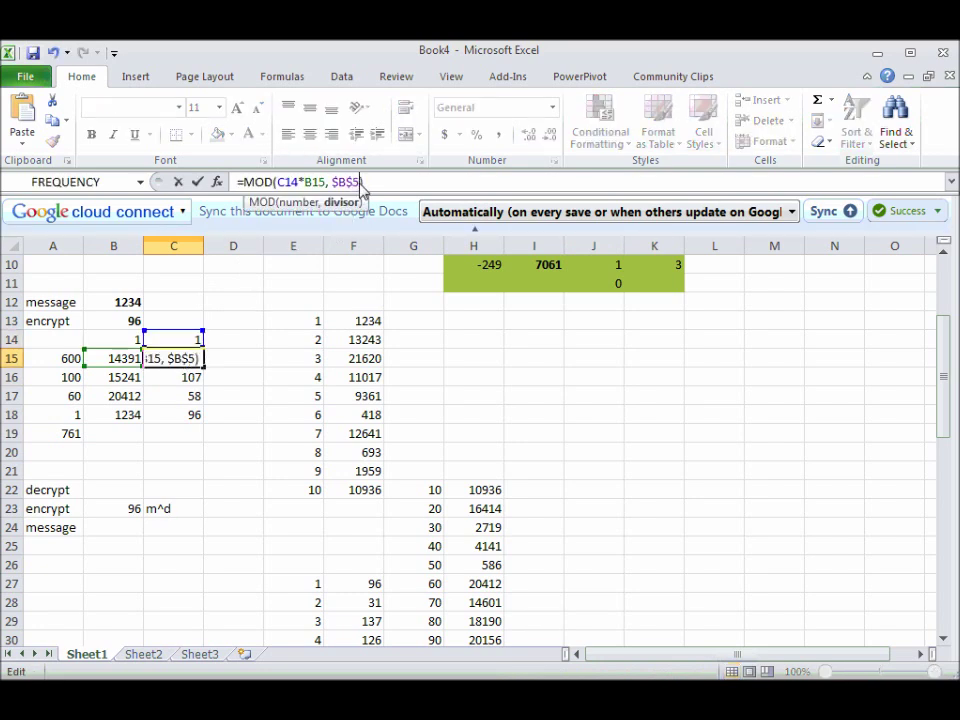
key("Return")
left_click(193, 360)
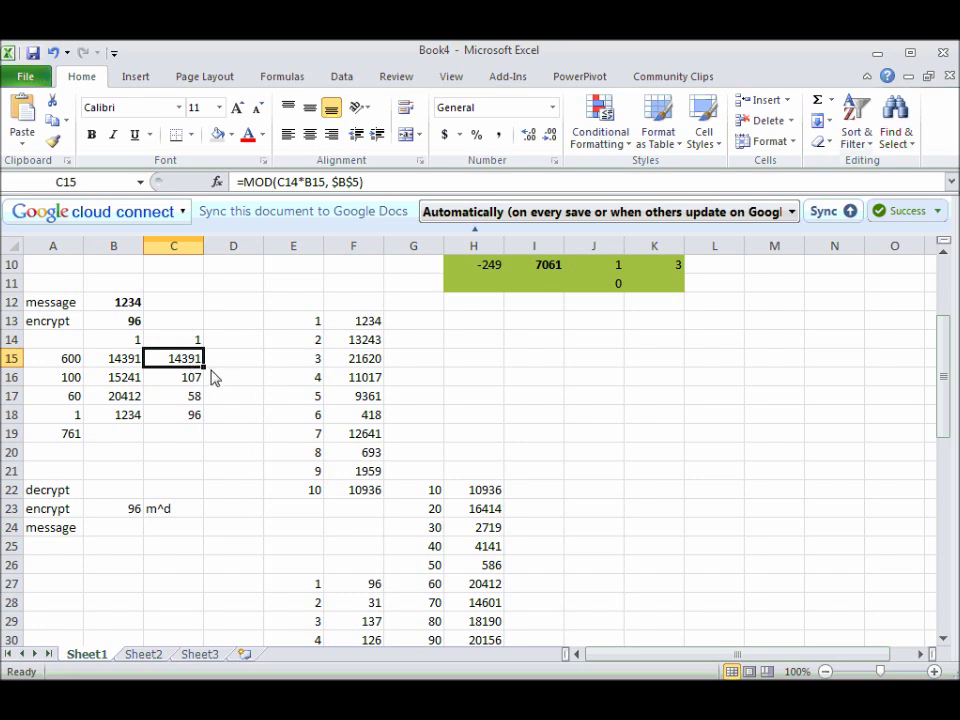
left_click_drag(201, 369, 206, 424)
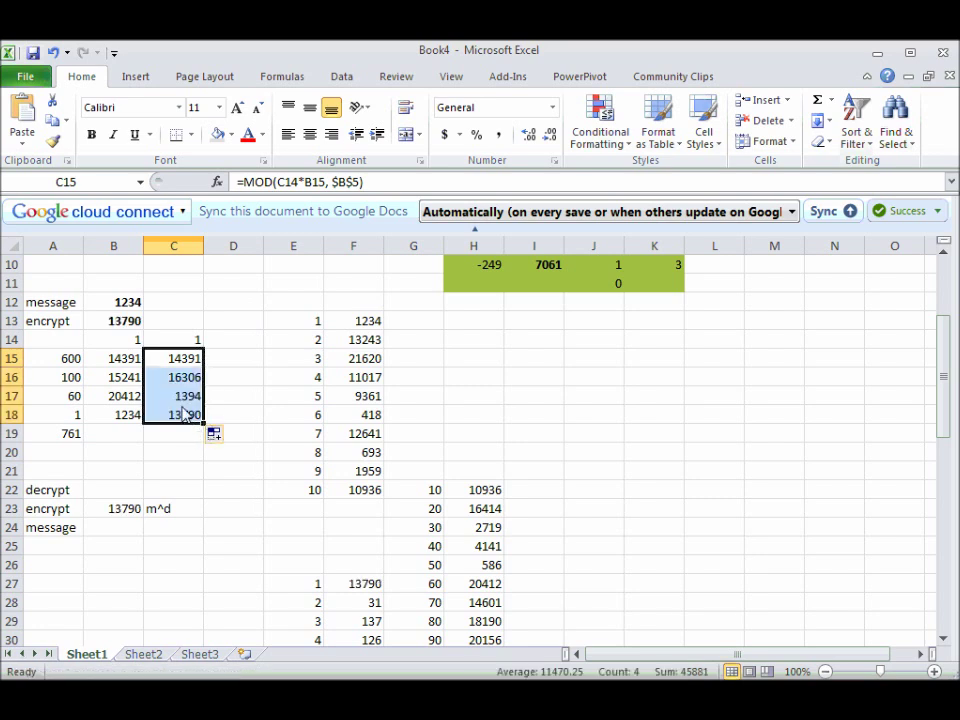
Change the modulus reference in F28's power formula to $B$5 and fill it down to F36
left_click(114, 324)
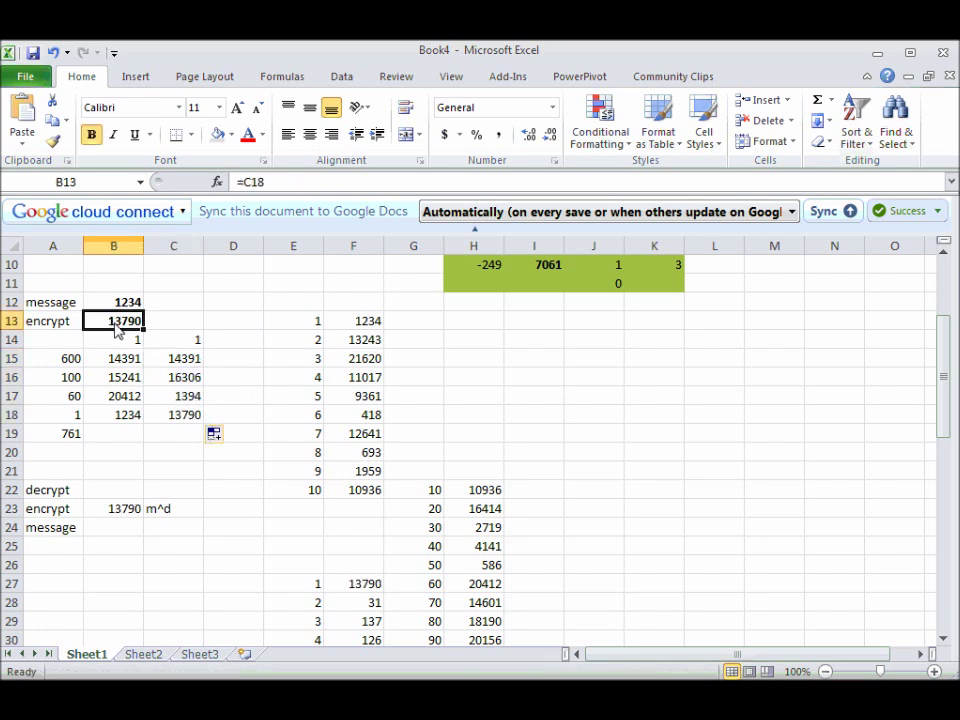
left_click(342, 588)
key("Down")
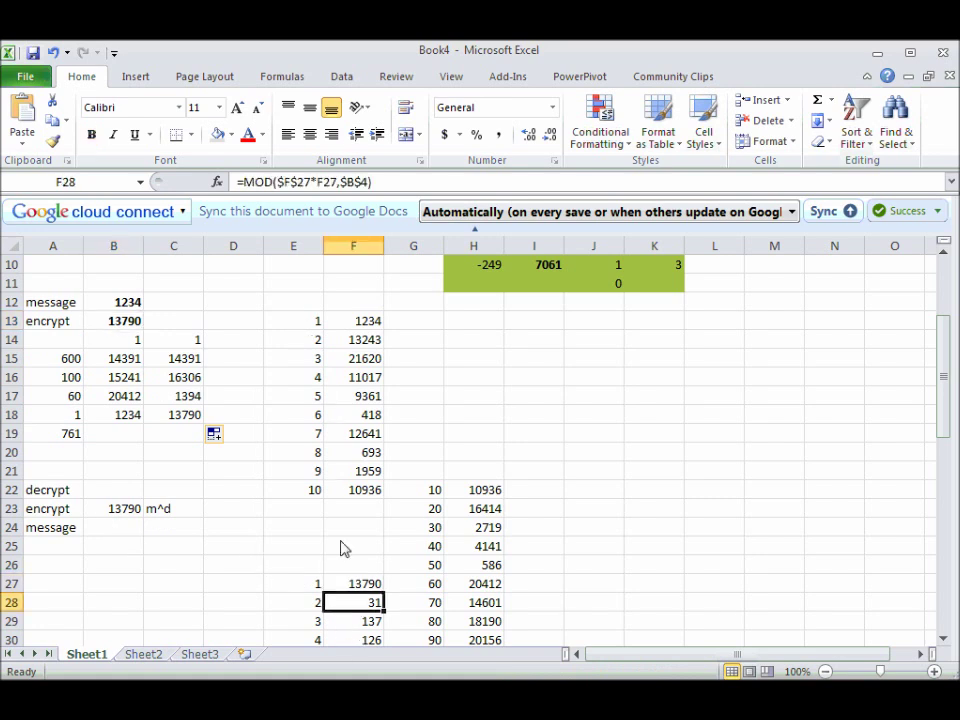
left_click(368, 183)
type("$")
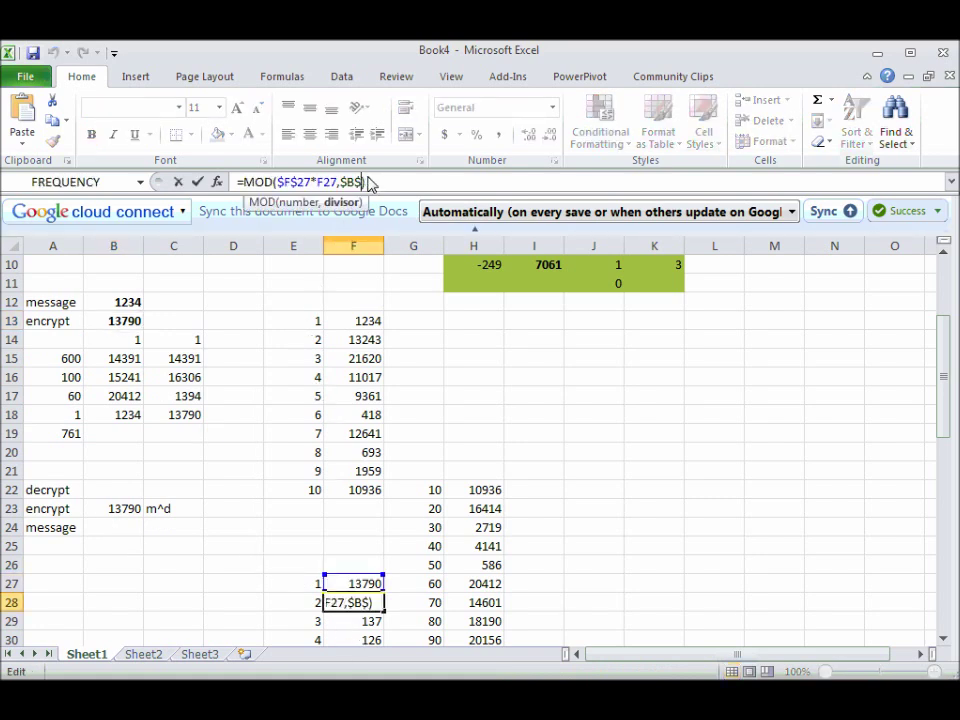
key("Return")
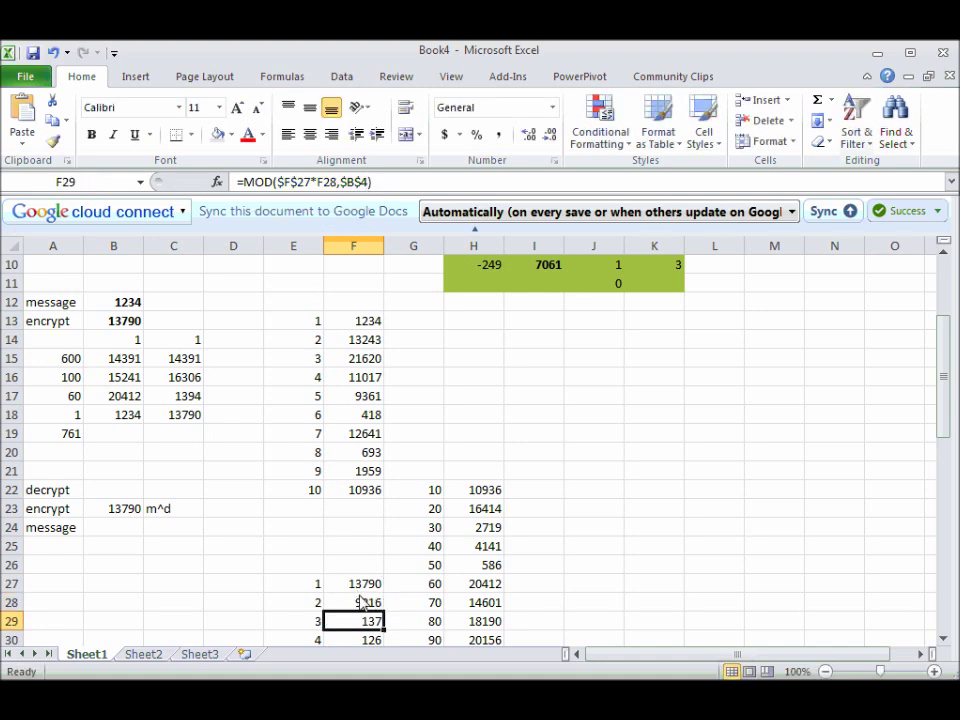
left_click(365, 601)
left_click_drag(382, 612, 376, 532)
Change the modulus reference in H37's formula to $B$5 and fill it down to H45
left_click(478, 530)
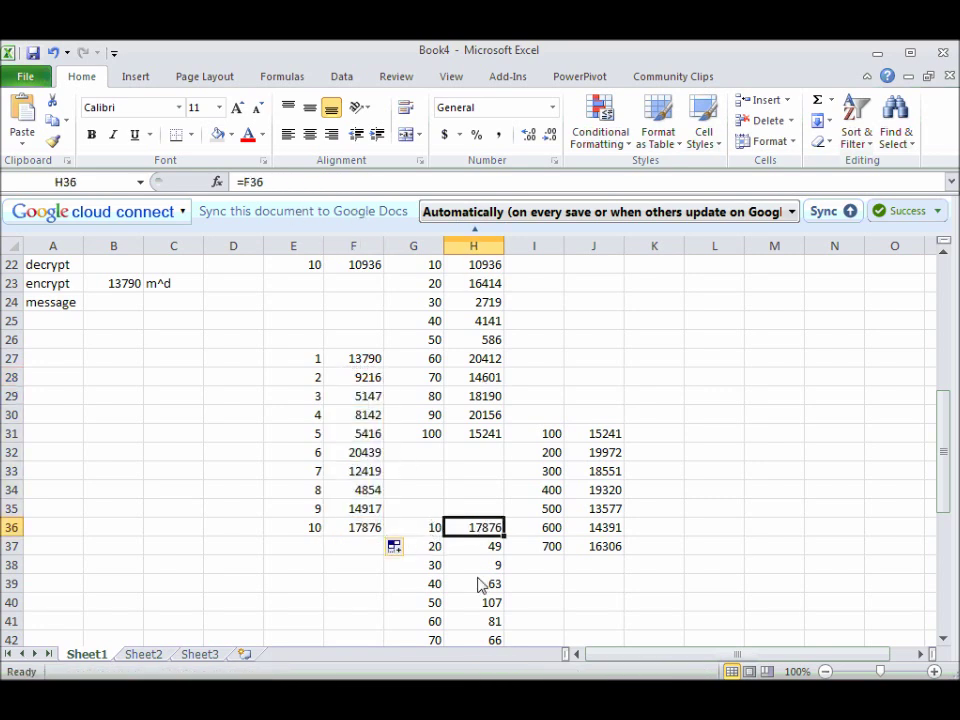
left_click(485, 547)
left_click(373, 190)
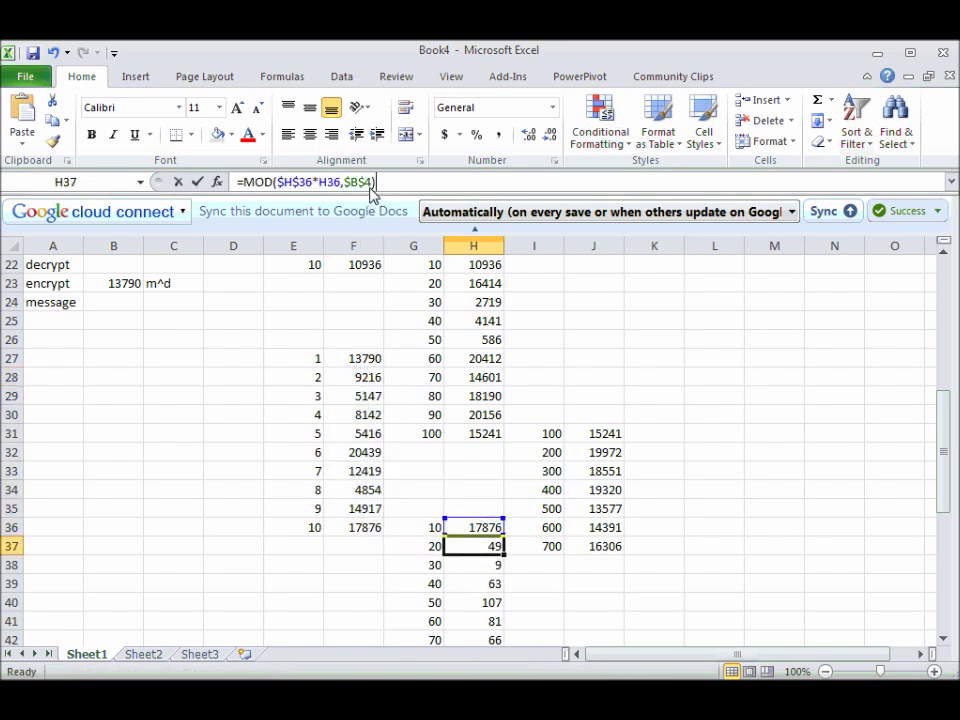
key("BackSpace")
key("BackSpace")
type("5)")
key("Return")
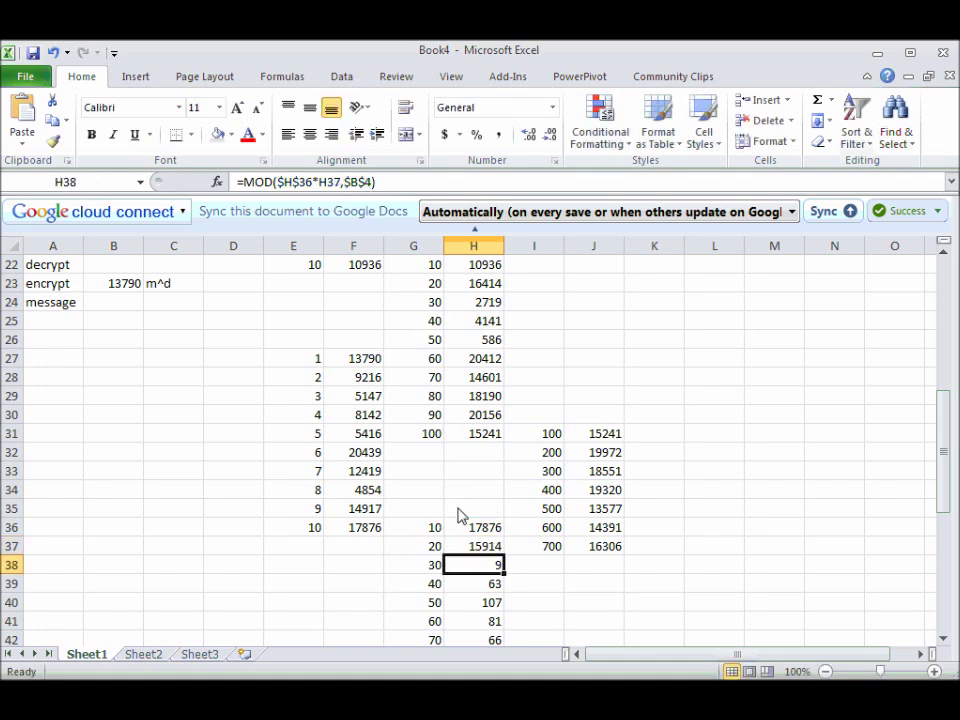
left_click(487, 548)
mouse_move(505, 556)
left_mouse_down()
mouse_move(510, 660)
mouse_move(505, 558)
left_mouse_up()
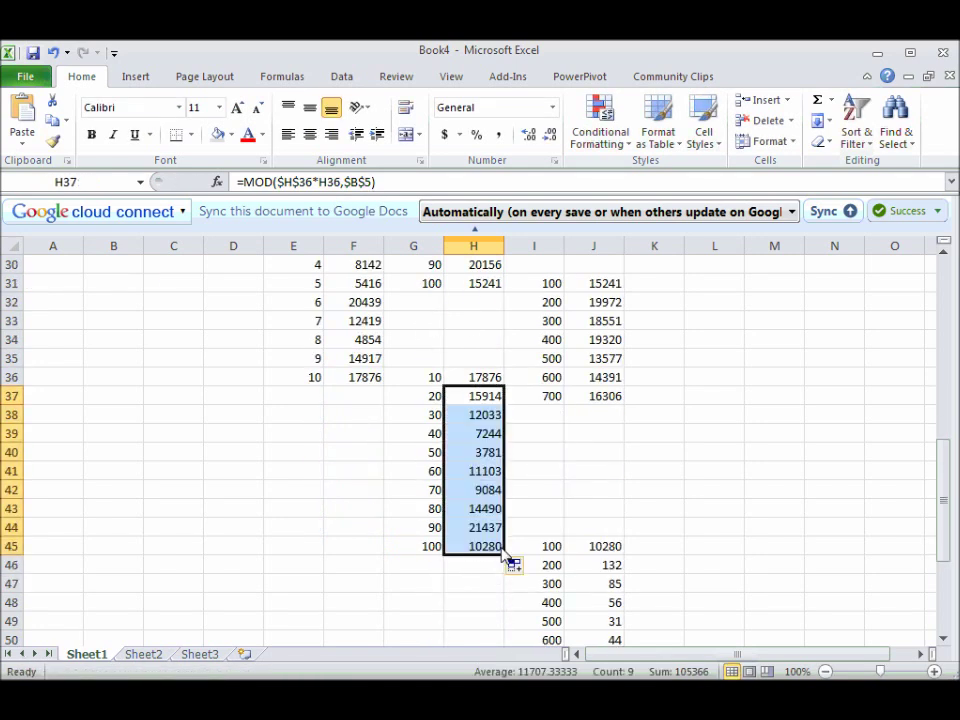
Change the modulus reference in J46's formula to $B$5 and fill the formula down to J54
left_click(606, 567)
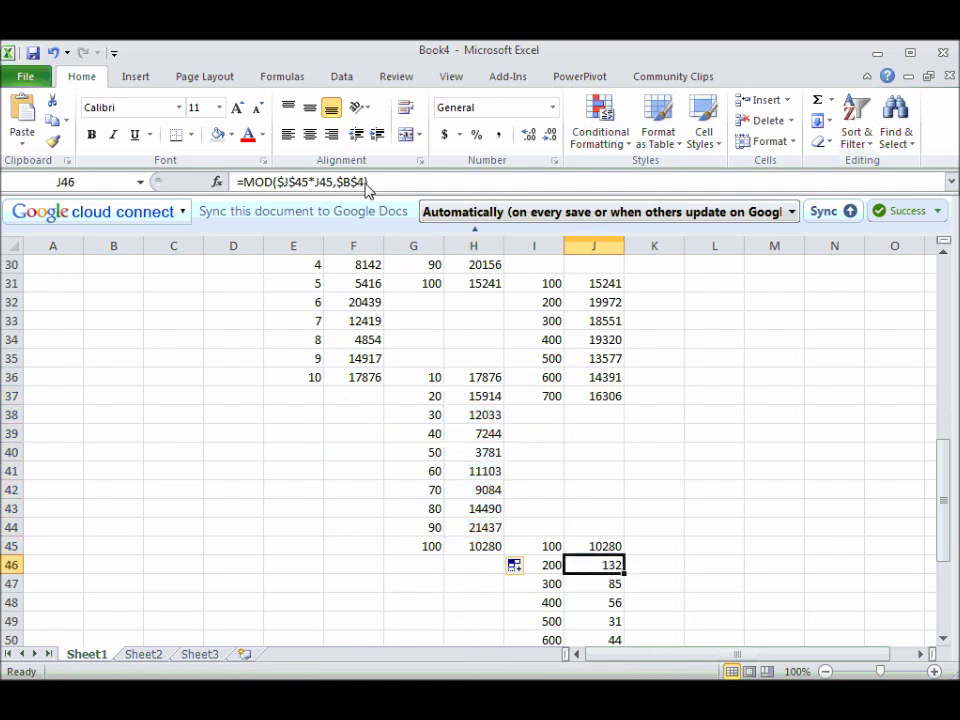
left_click(366, 186)
key("BackSpace")
type("5")
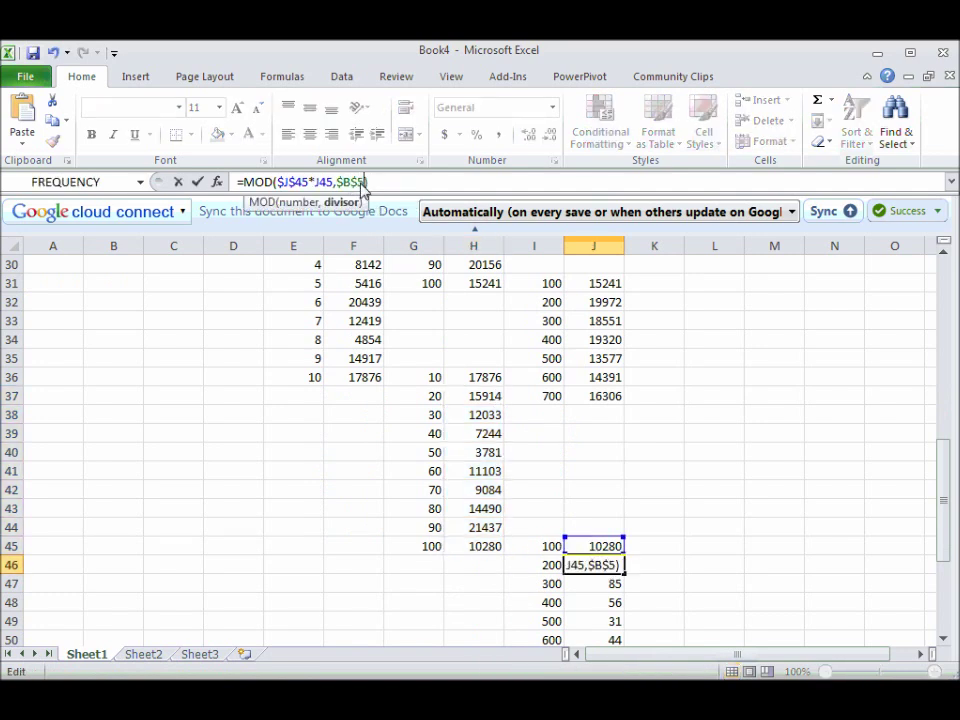
key("Return")
left_click(604, 565)
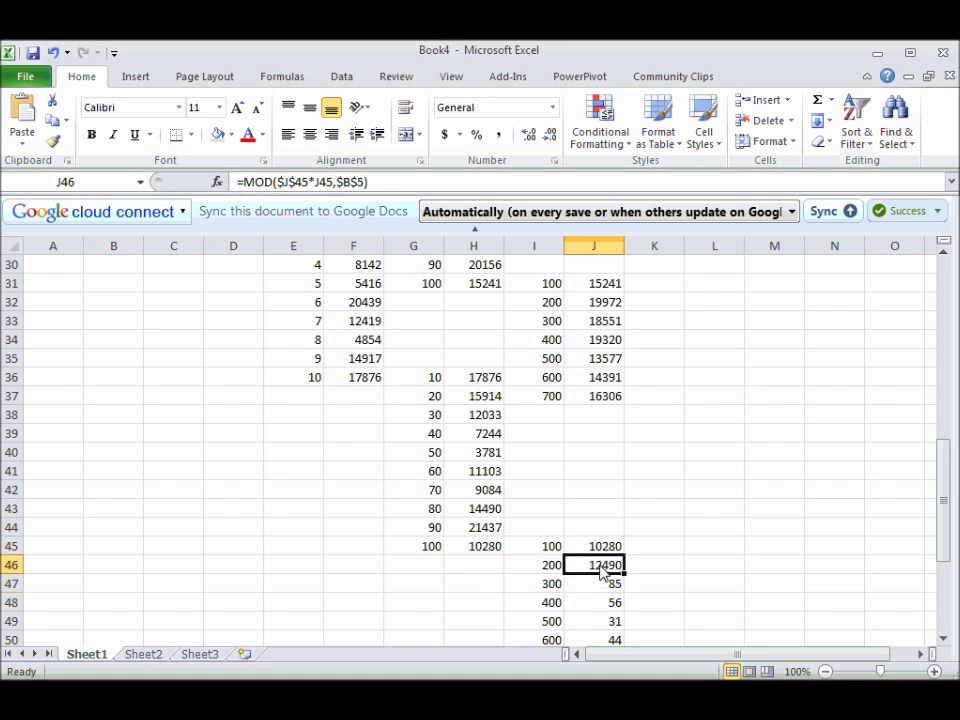
mouse_move(624, 574)
left_mouse_down()
mouse_move(626, 664)
mouse_move(623, 578)
left_mouse_up()
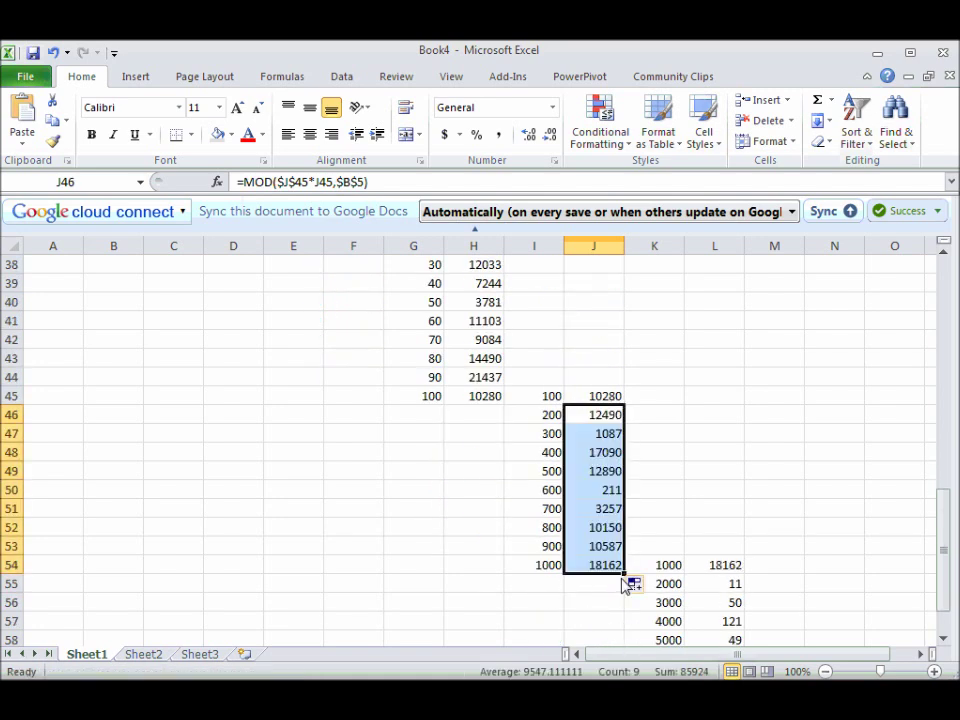
Change the modulus reference in L55's formula to $B$5 and fill the formula down to L60
left_click(727, 586)
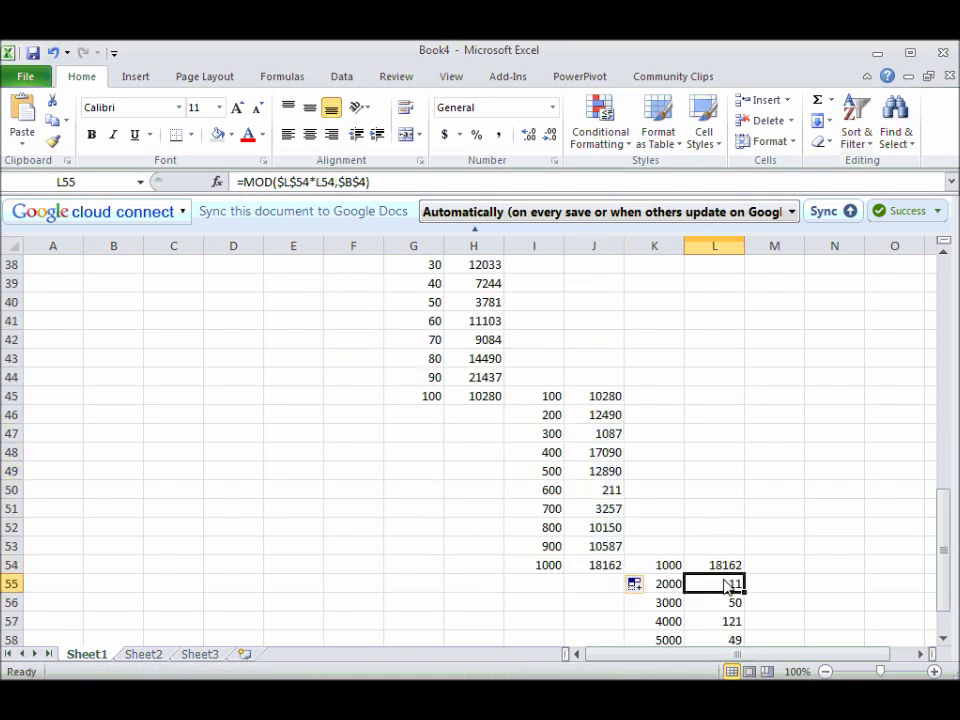
left_click(367, 183)
key("BackSpace")
type("4")
key("Return")
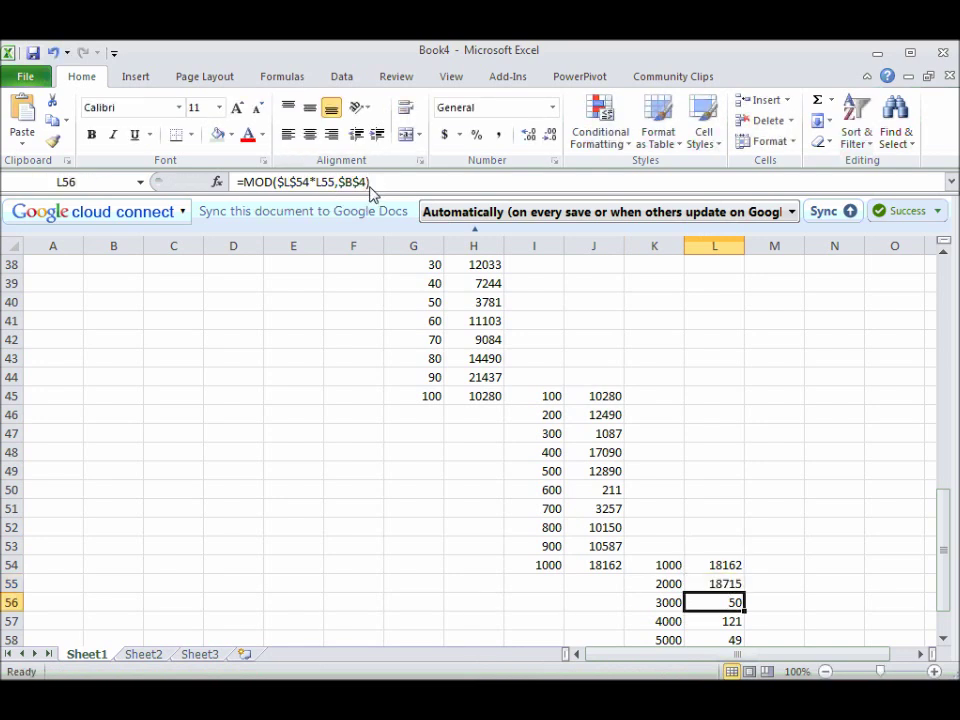
left_click_drag(747, 596, 735, 619)
left_click(431, 566)
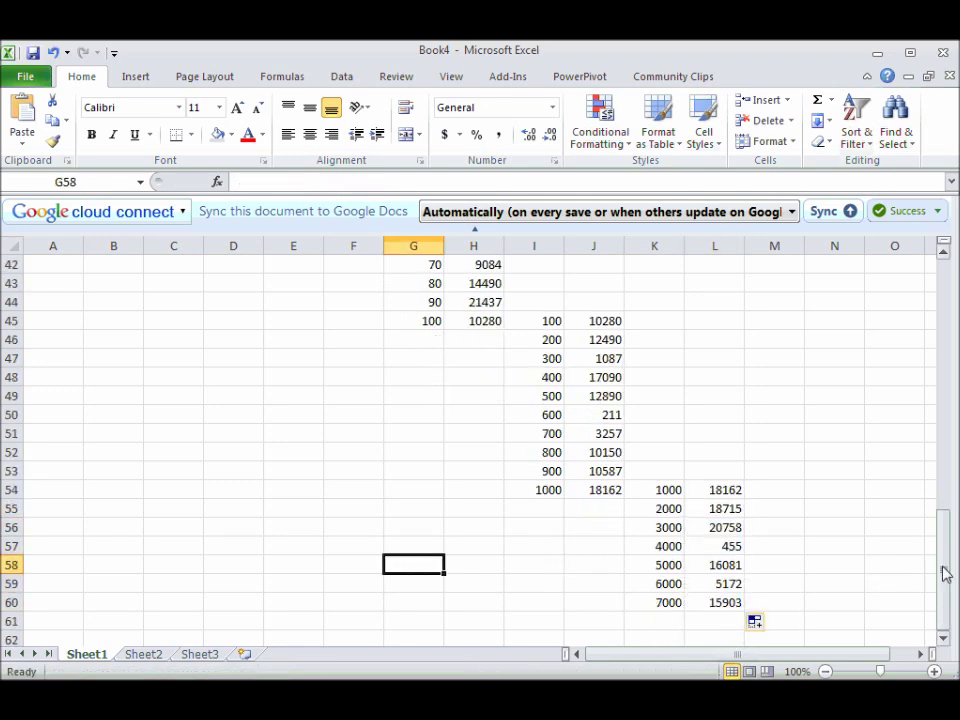
Check the private exponent d in B8 and enter 7000 in A28 as its thousands component
left_click_drag(945, 572, 906, 401)
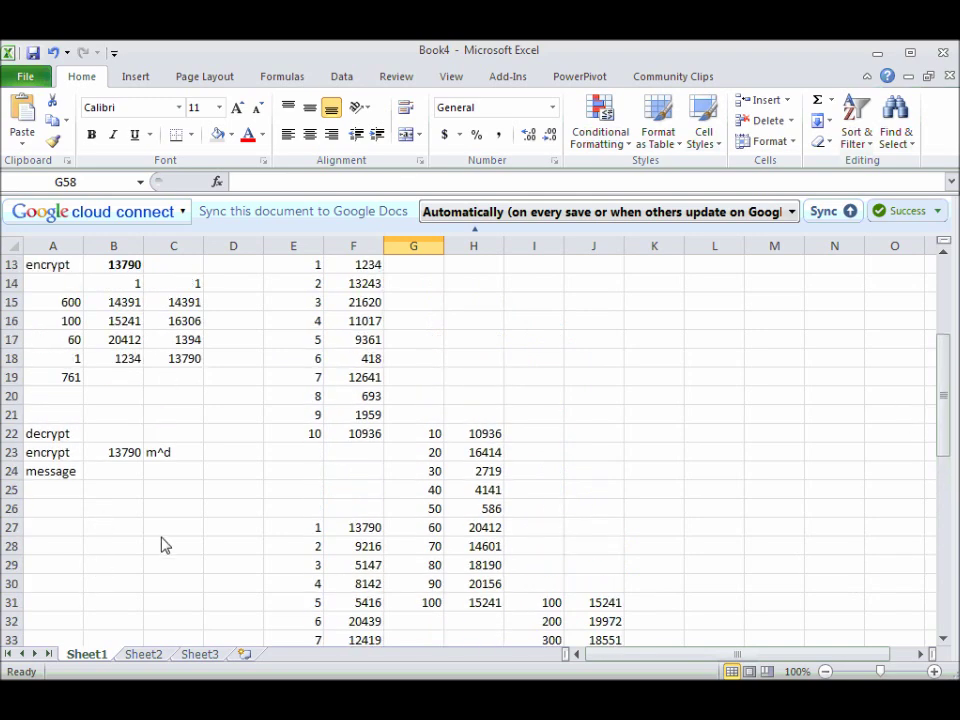
left_click_drag(939, 414, 940, 364)
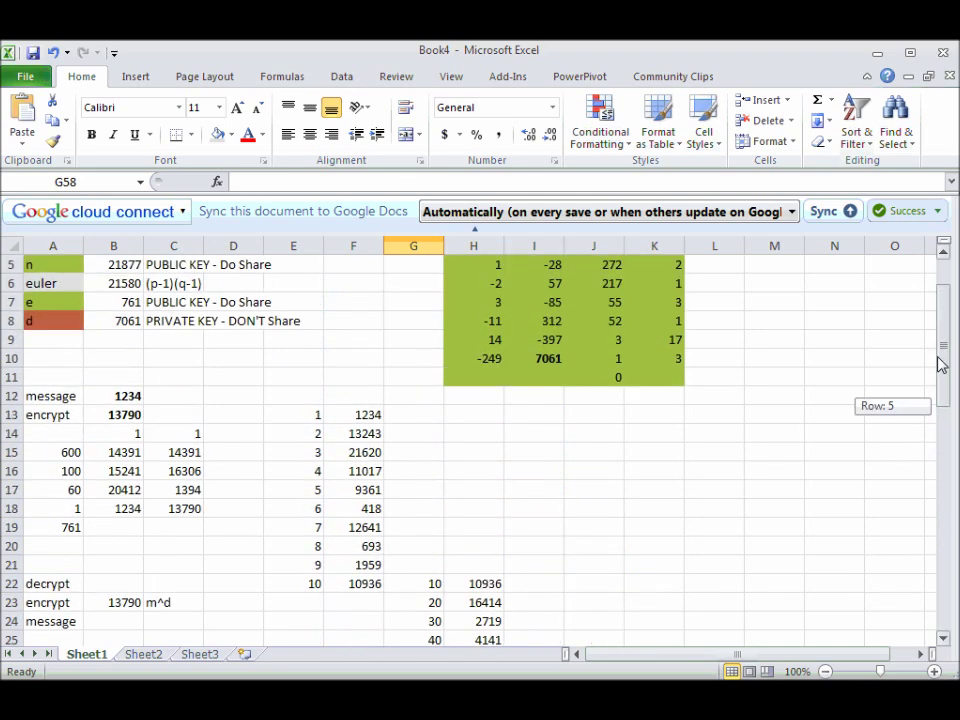
left_click(117, 321)
left_click_drag(941, 357, 940, 438)
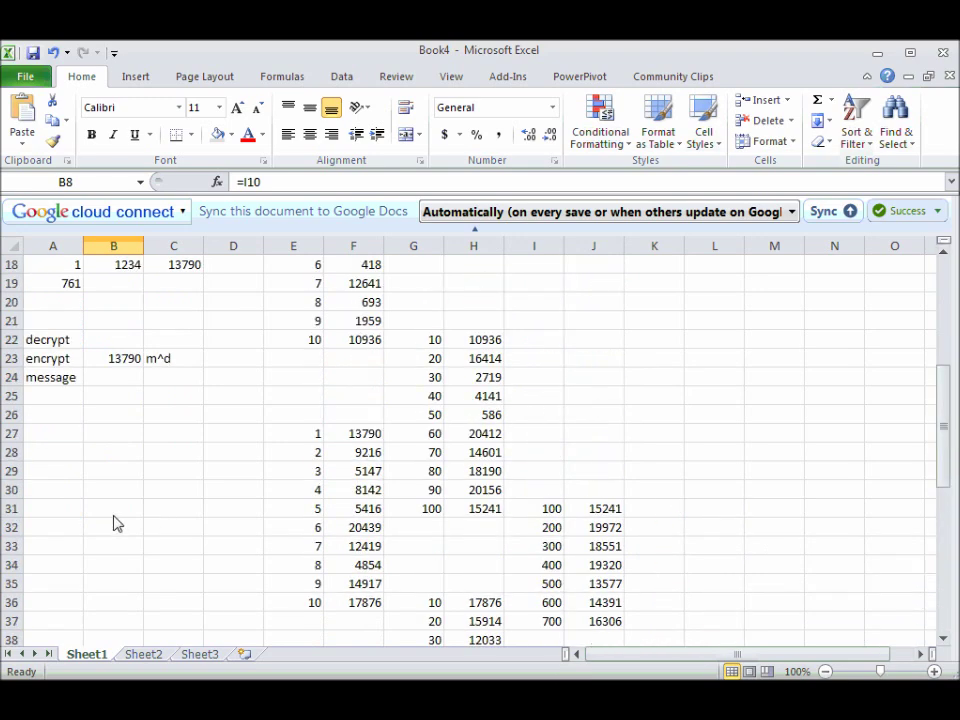
left_click(66, 455)
type("7")
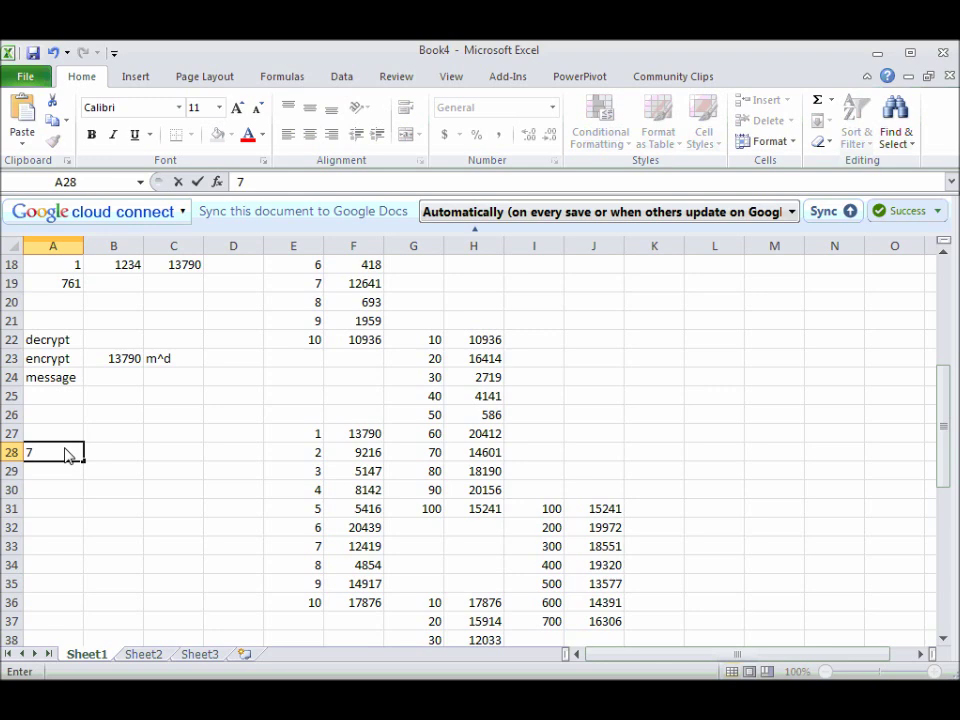
type("000")
Link B28 to the 7000th power in the table with the formula =L60
left_click(120, 458)
left_click_drag(938, 456, 921, 600)
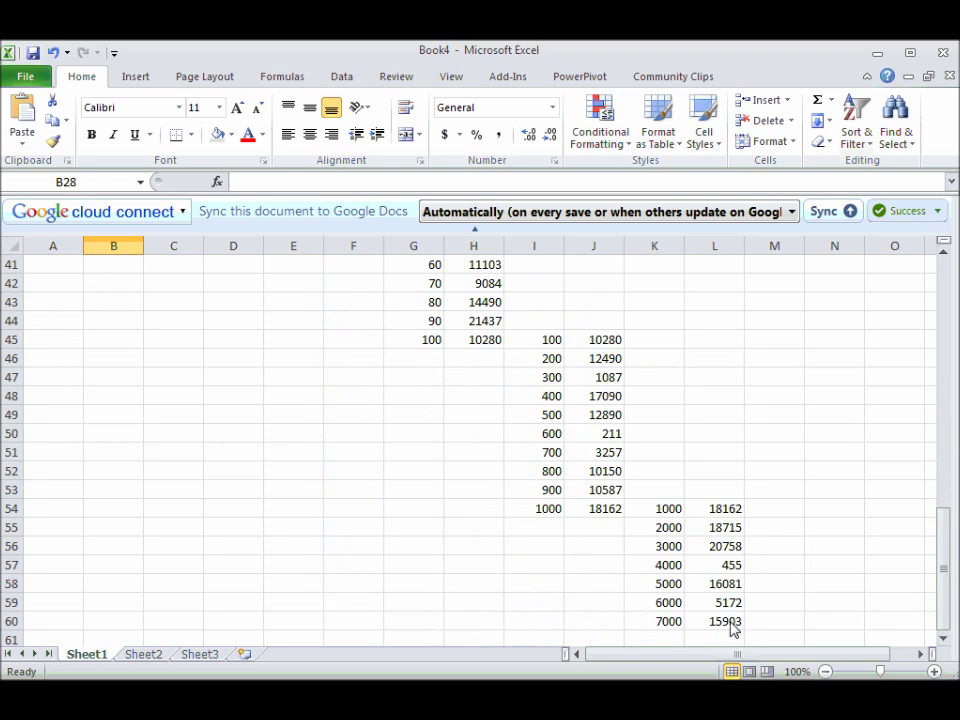
left_click(730, 622)
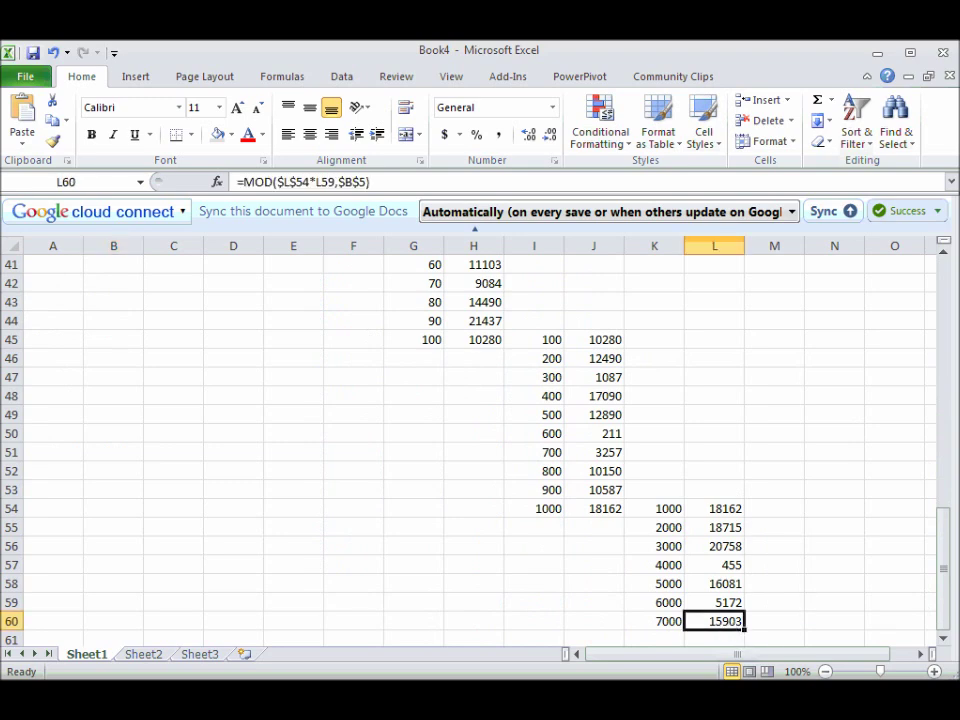
left_click_drag(942, 540, 940, 398)
left_click(130, 512)
type("=")
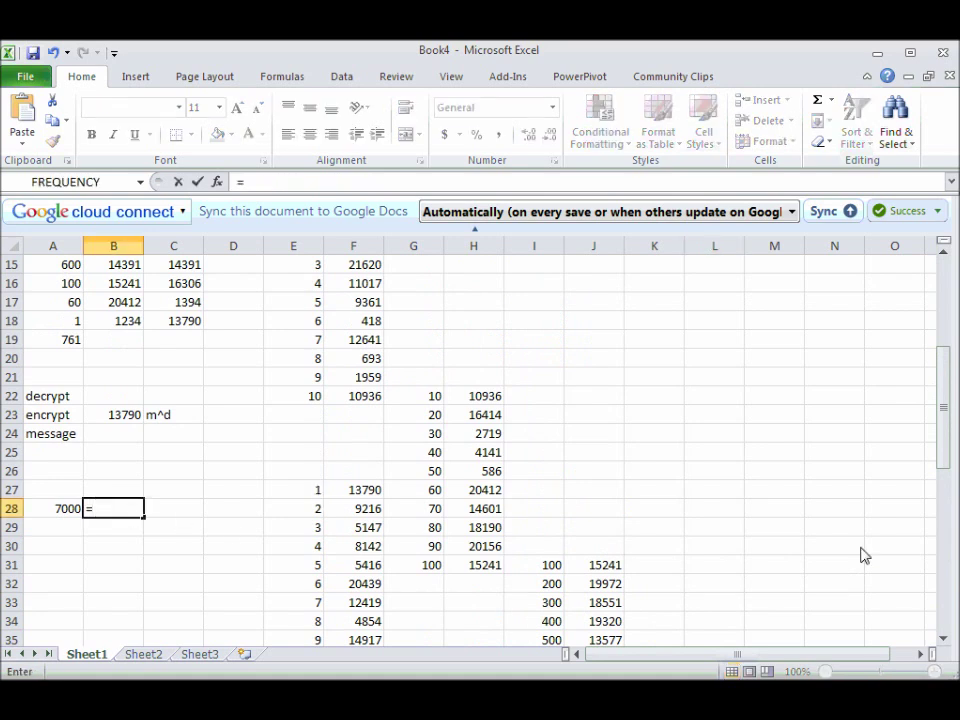
left_click(945, 570)
scroll(832, 596, "down", 2)
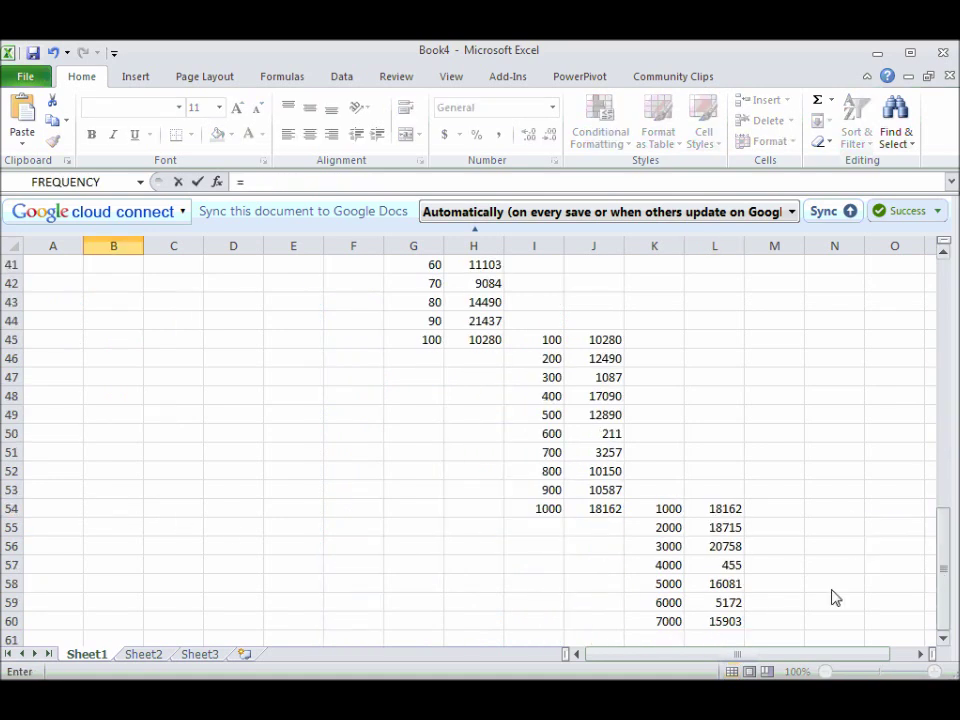
left_click(729, 630)
key("Return")
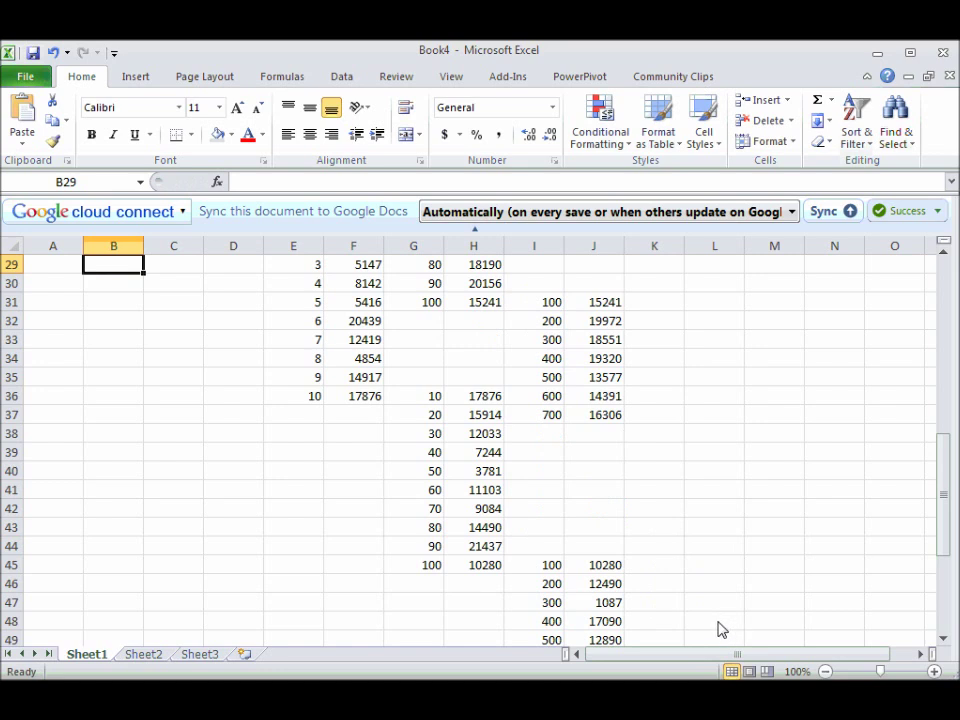
Enter 60 in A29 and link B29 to the matching power with the formula =H41
key("Up")
key("Up")
key("Up")
key("Up")
key("Up")
key("Left")
key("Down")
key("Down")
key("Down")
key("Down")
key("Down")
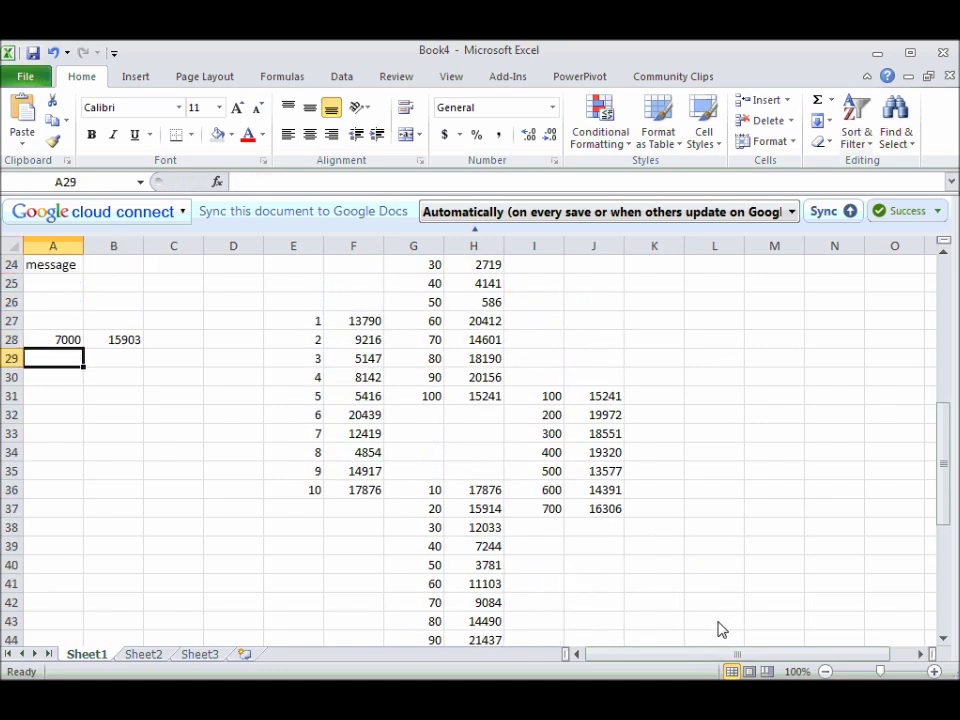
left_click_drag(944, 516, 949, 566)
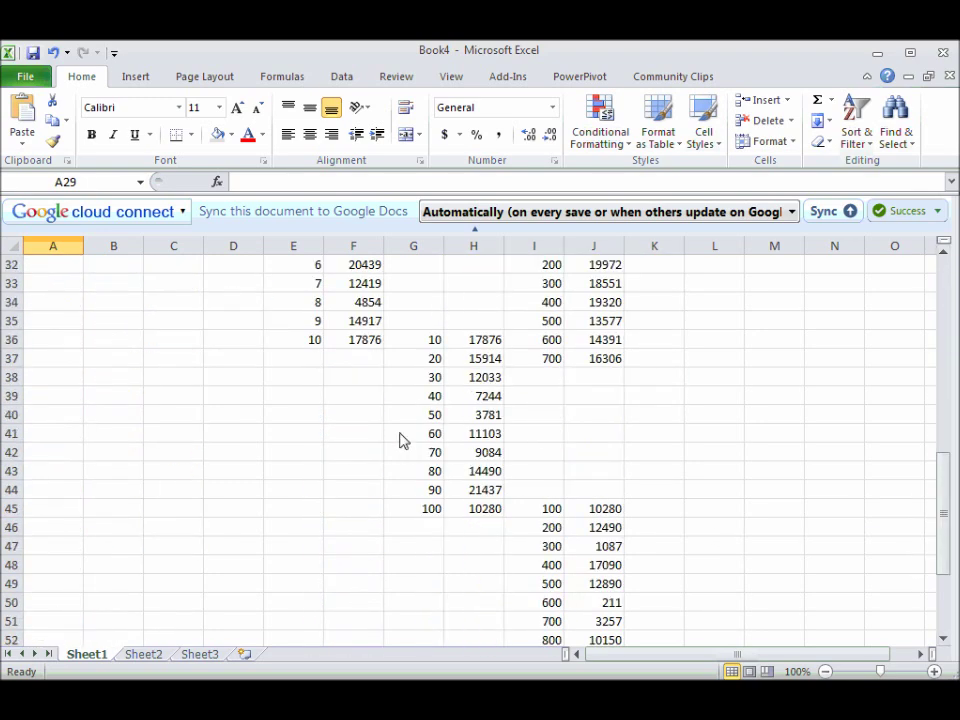
left_click(37, 270)
key("Up")
key("Up")
key("Up")
key("Up")
key("Up")
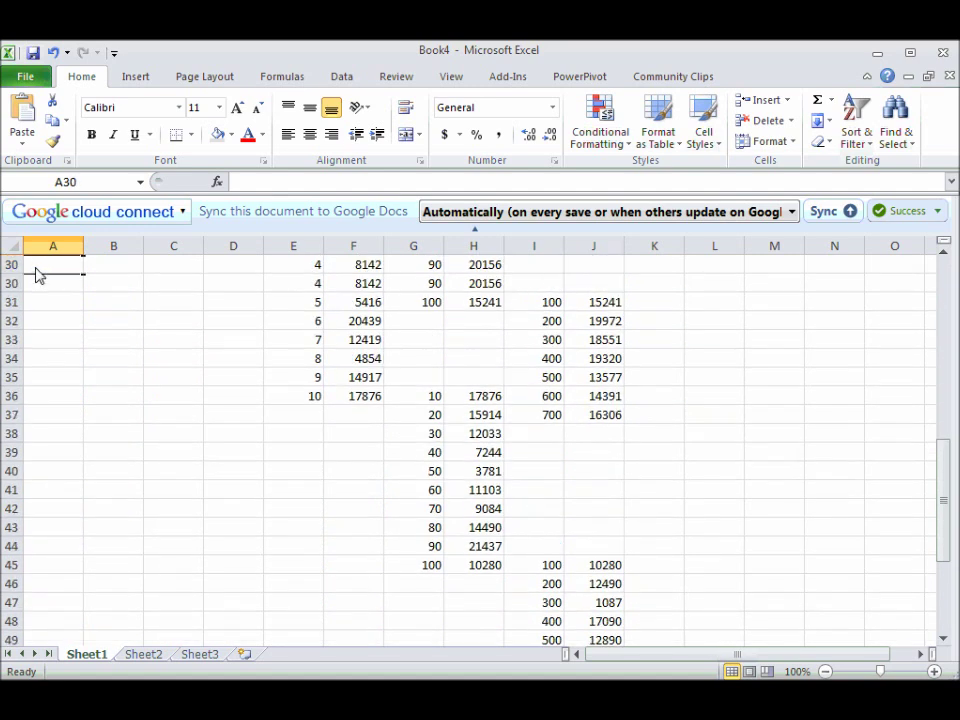
key("Down")
key("Down")
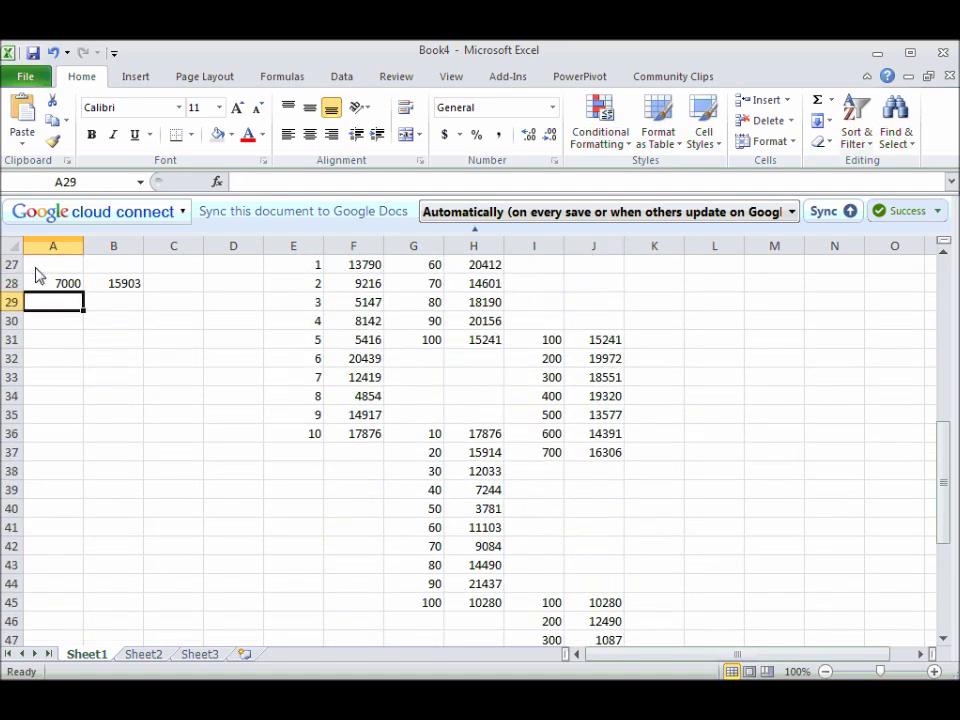
type("60")
key("Tab")
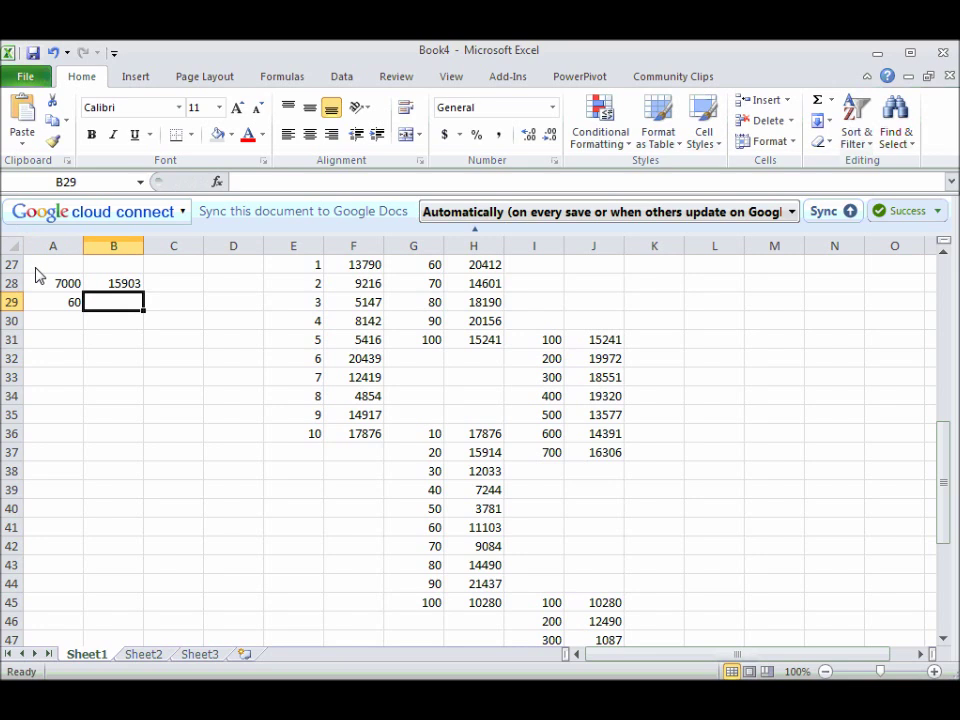
type("=")
left_click(467, 533)
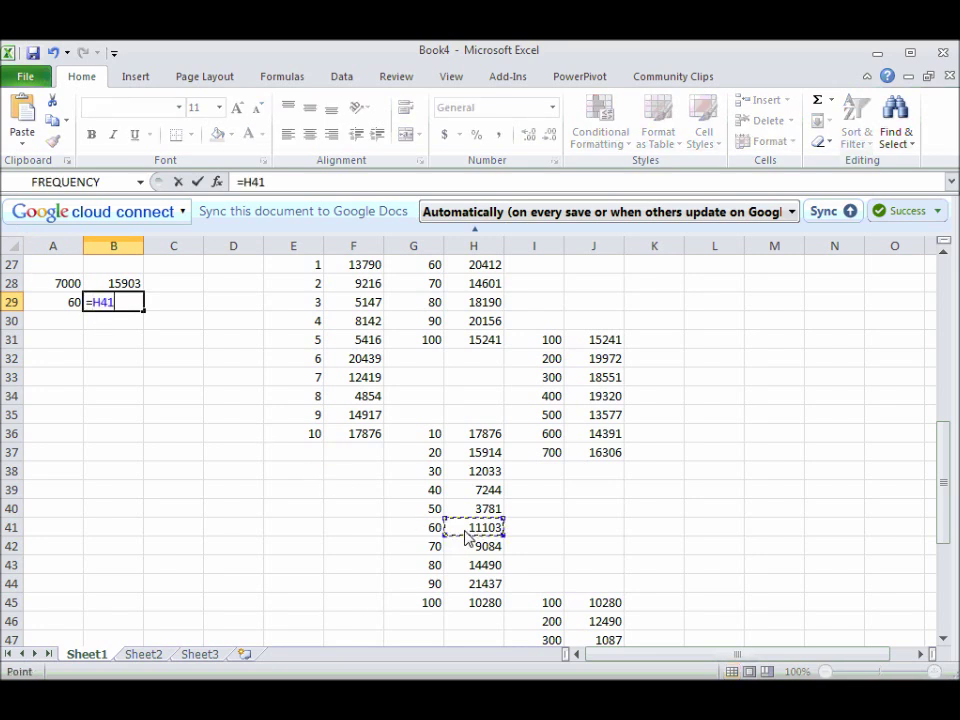
key("Return")
Enter 1 in A30 and link B30 to the first power with the formula =F27
left_click(68, 325)
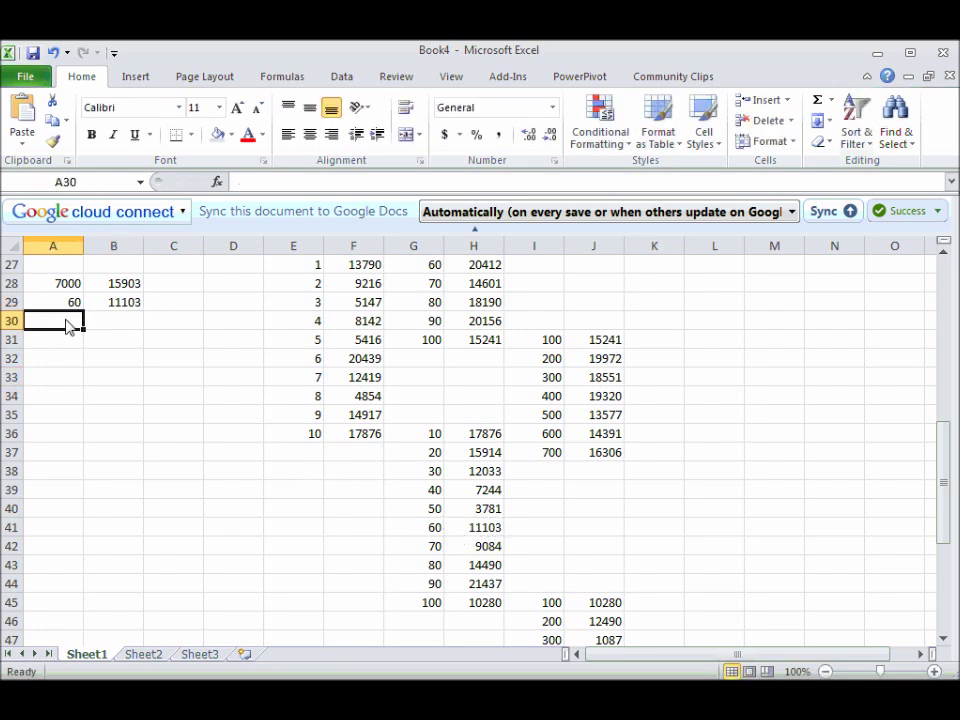
type("1")
key("Tab")
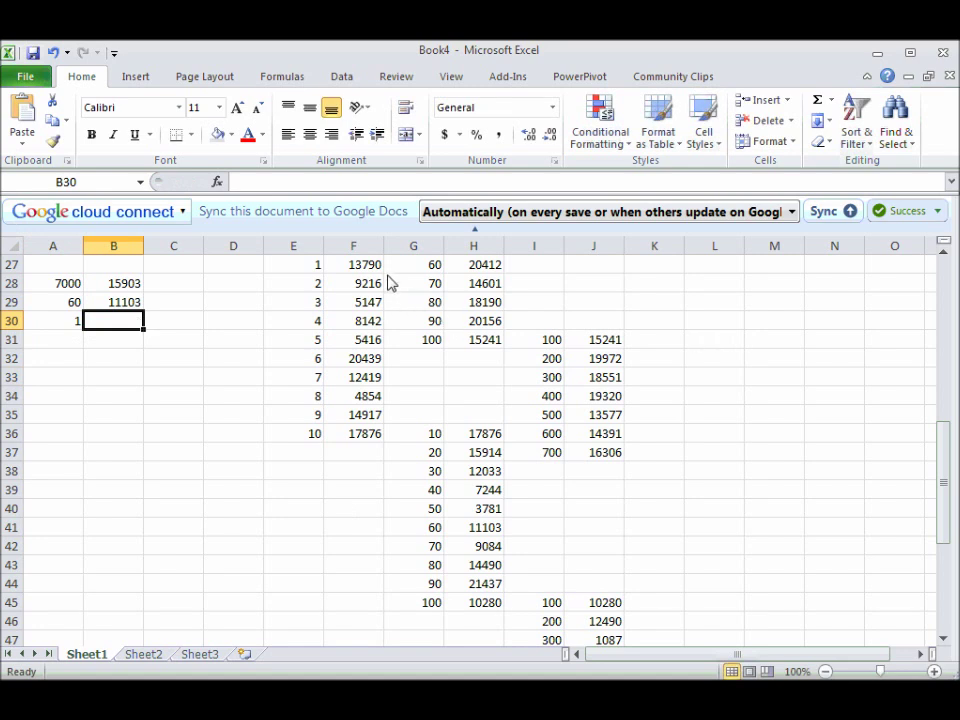
type("=")
left_click(376, 268)
key("Return")
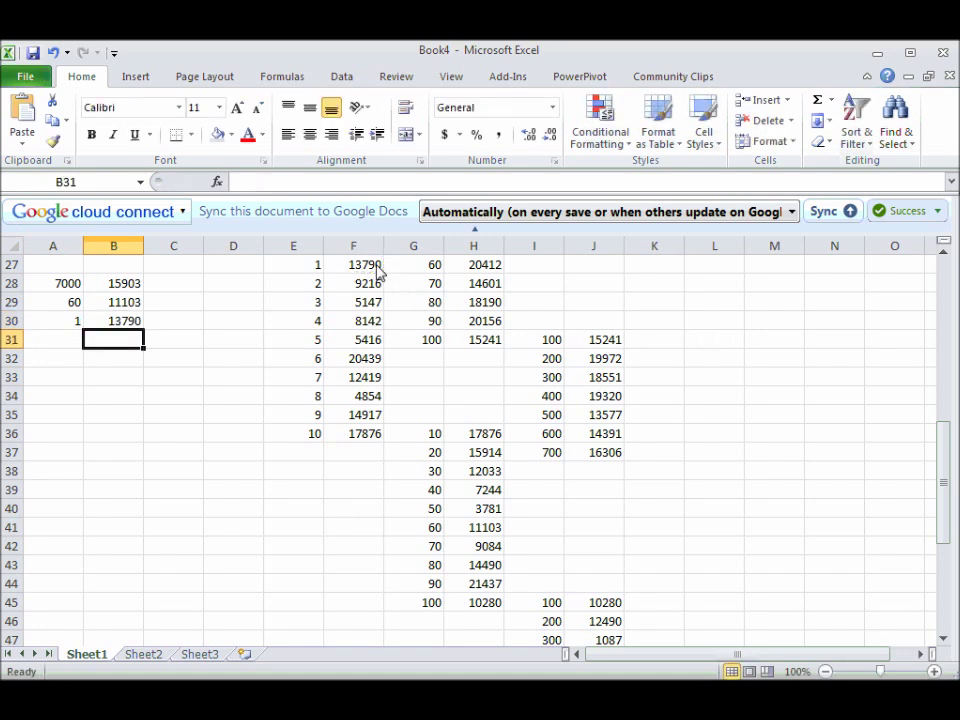
Sum the exponent components A28 to A30 in A31 with the SUM function
left_click(63, 343)
type("=SUM")
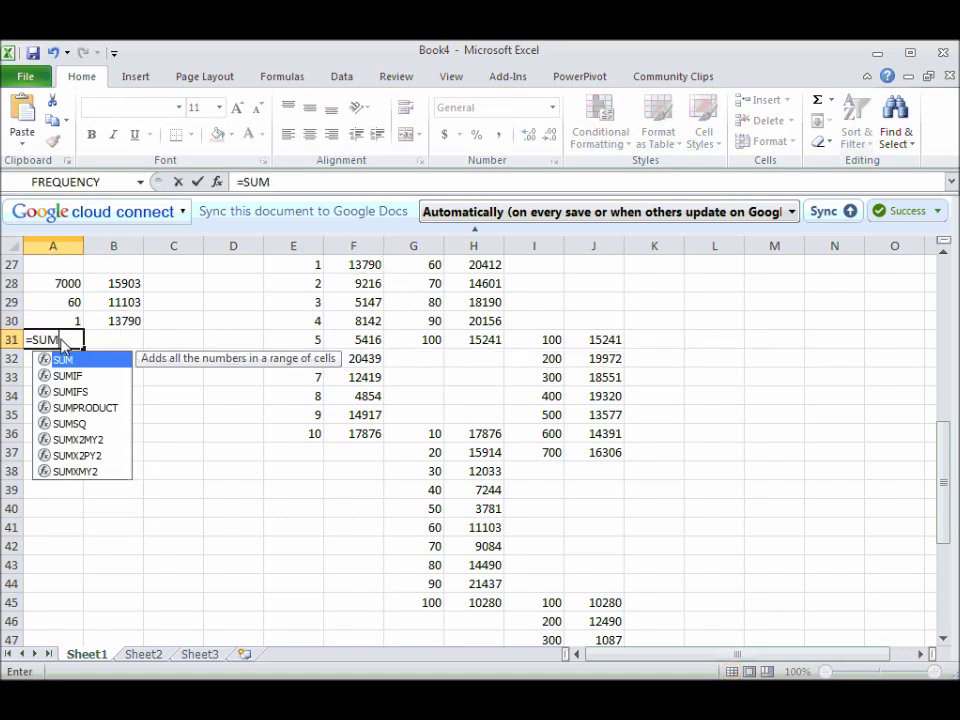
type("(")
left_click_drag(56, 322, 58, 287)
key("Return")
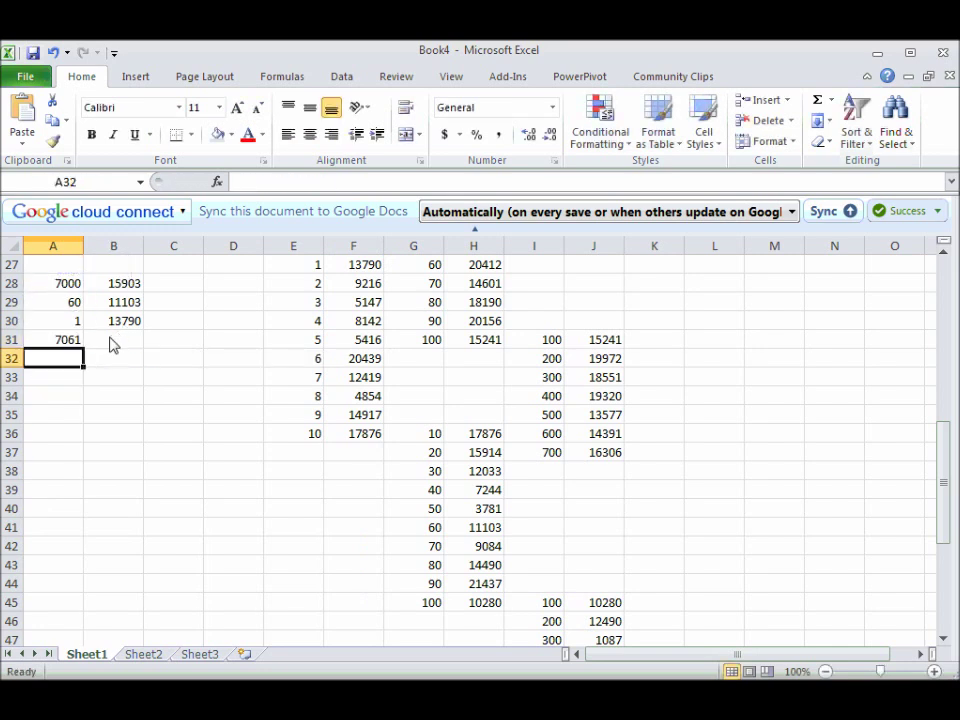
Enter 1 in C27 as the starting value of the decryption's running product
left_click(113, 342)
left_click_drag(939, 461, 940, 417)
left_click(173, 397)
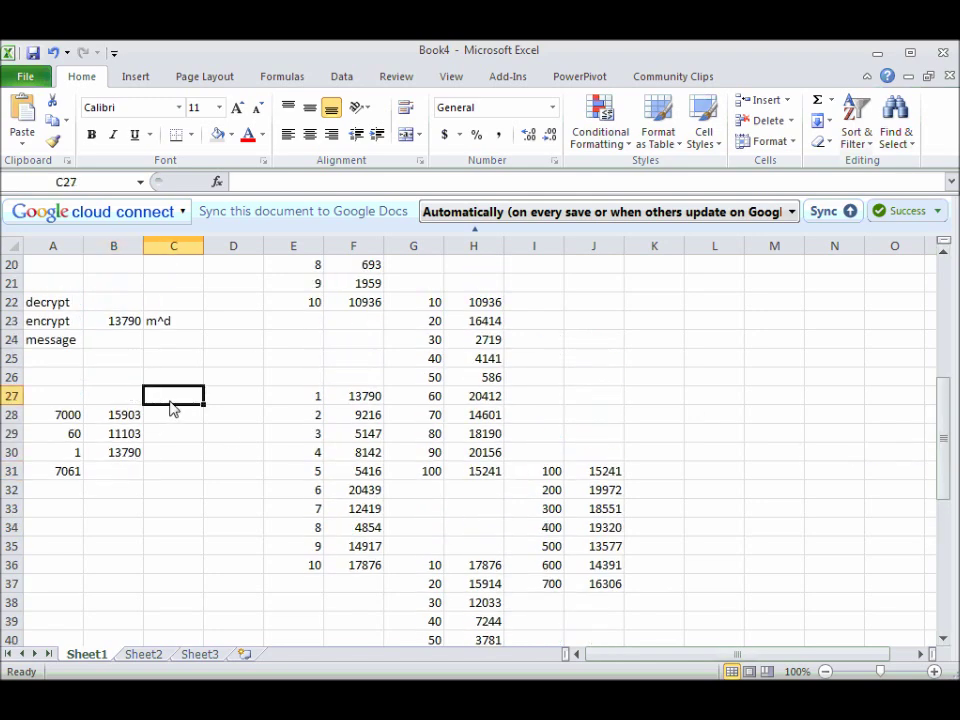
type("1")
key("Return")
Calculate the running product in C28 with =MOD(B28*C27, $B$5) and fill it down for the remaining exponent components
type("=")
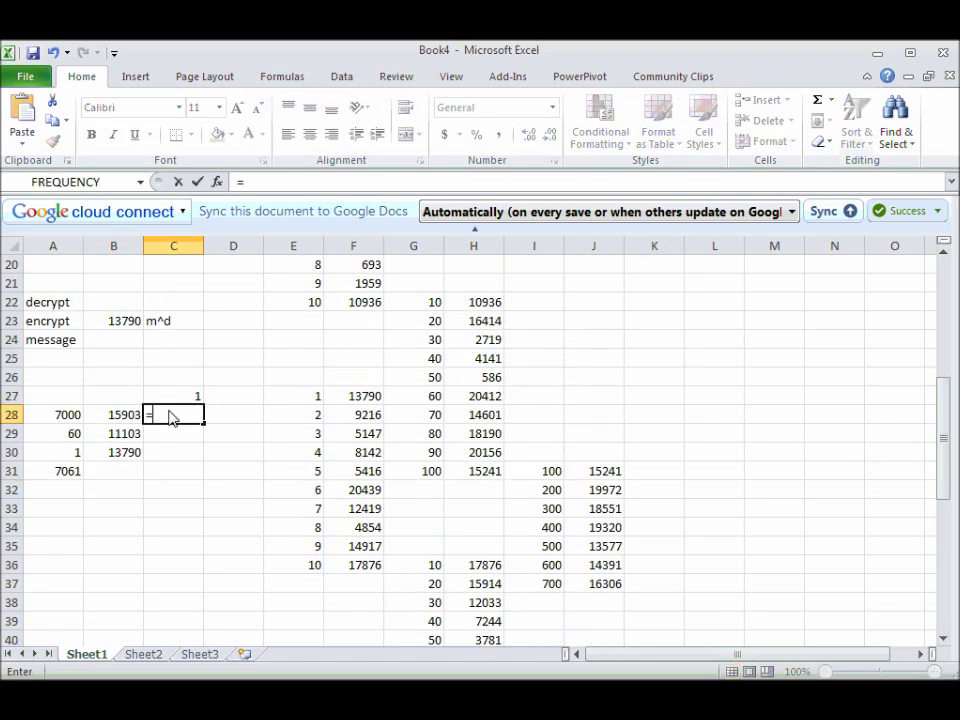
type("MOD(")
left_click(110, 419)
type("*")
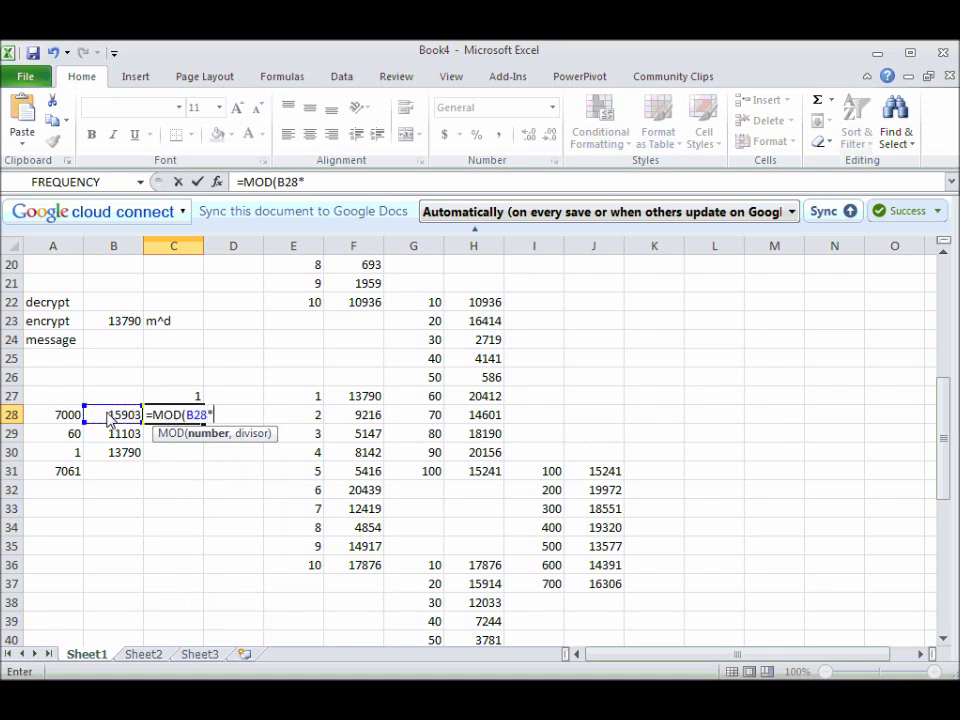
left_click(172, 400)
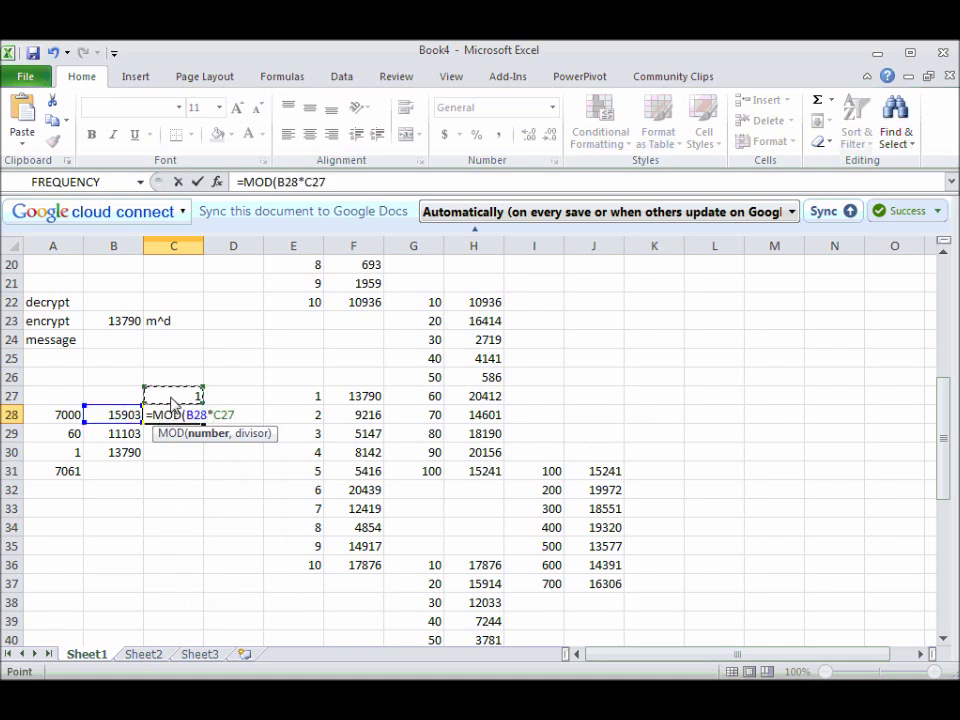
type(",")
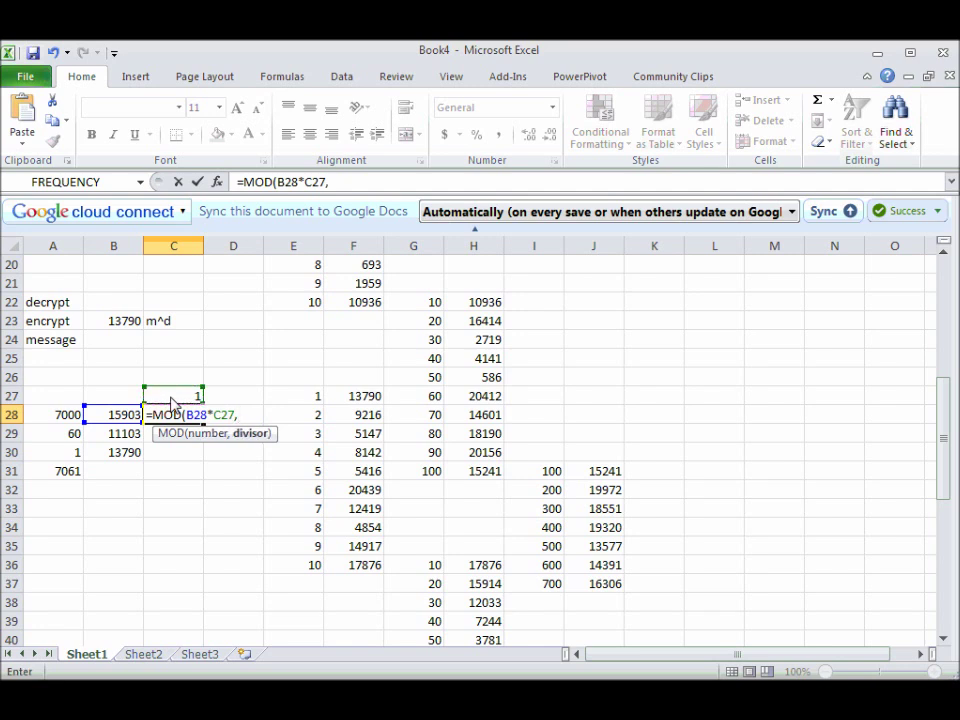
type(" $b$5")
key("Return")
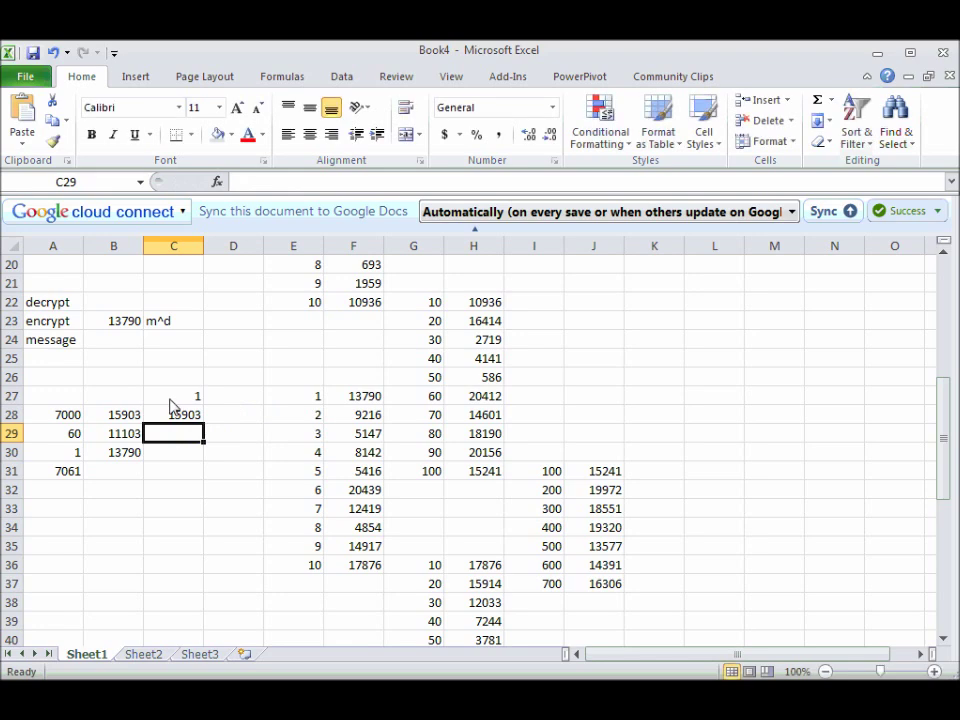
left_click(178, 420)
left_click_drag(200, 423, 203, 423)
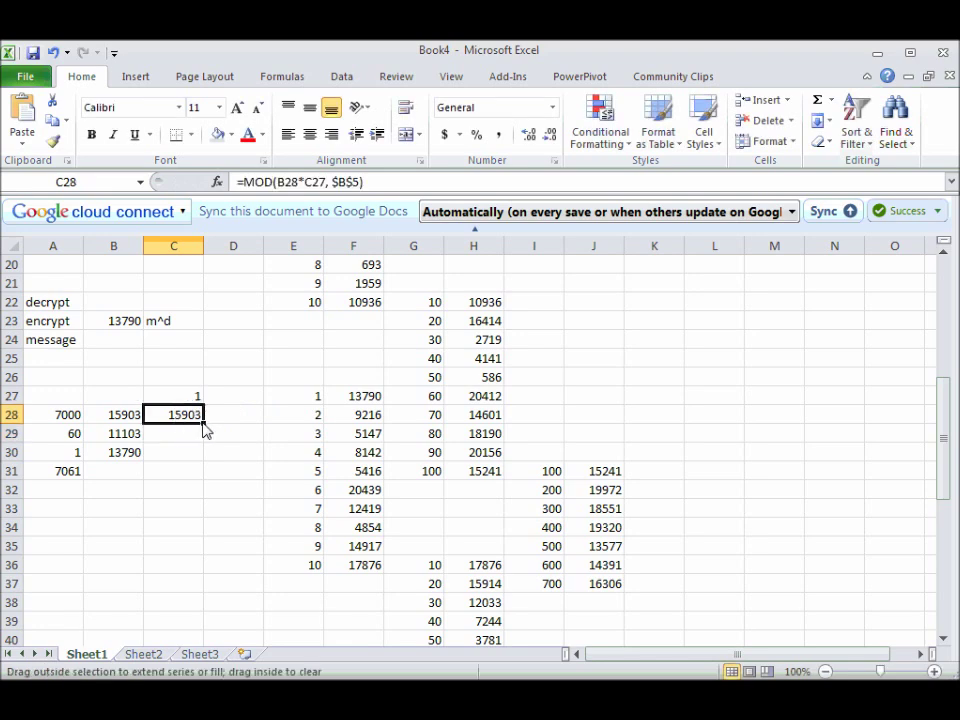